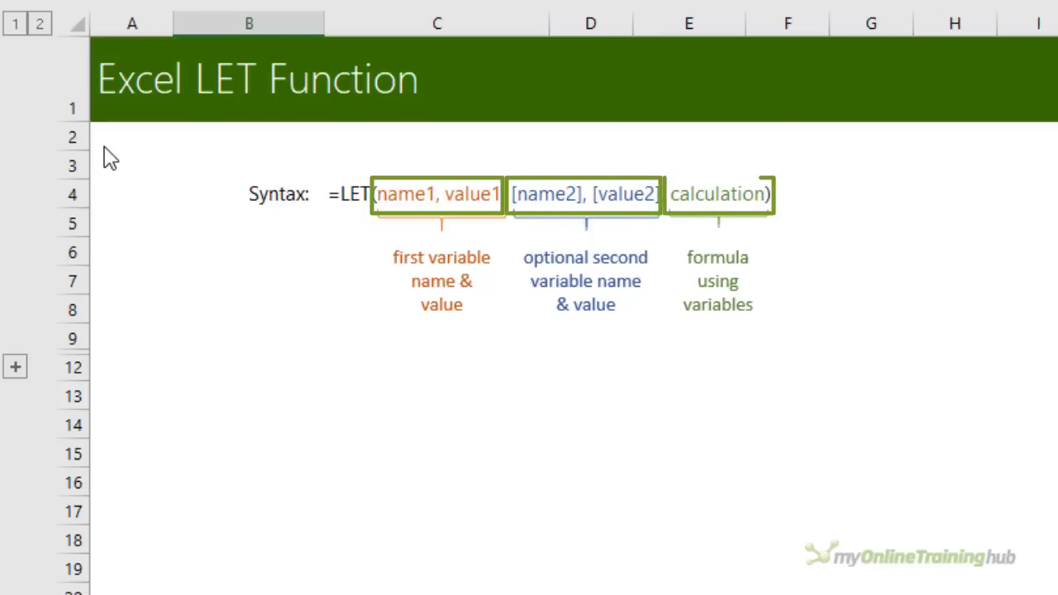
# Enter =LET(x,5,y,10,x+y) in C14 so it returns 15.
pyautogui.click(373, 432)
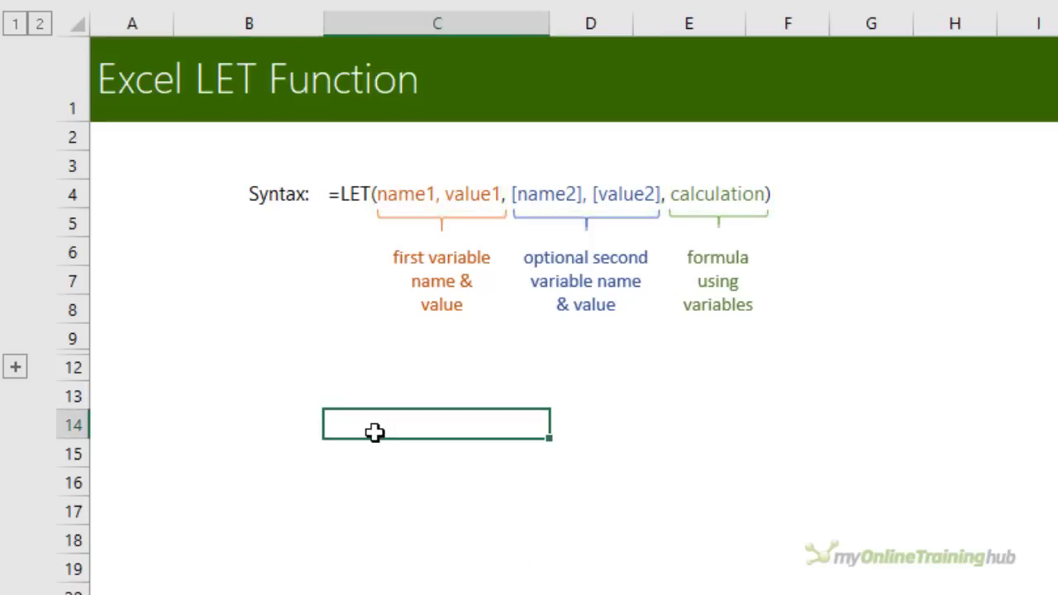
pyautogui.write('=let')
pyautogui.press('Tab')
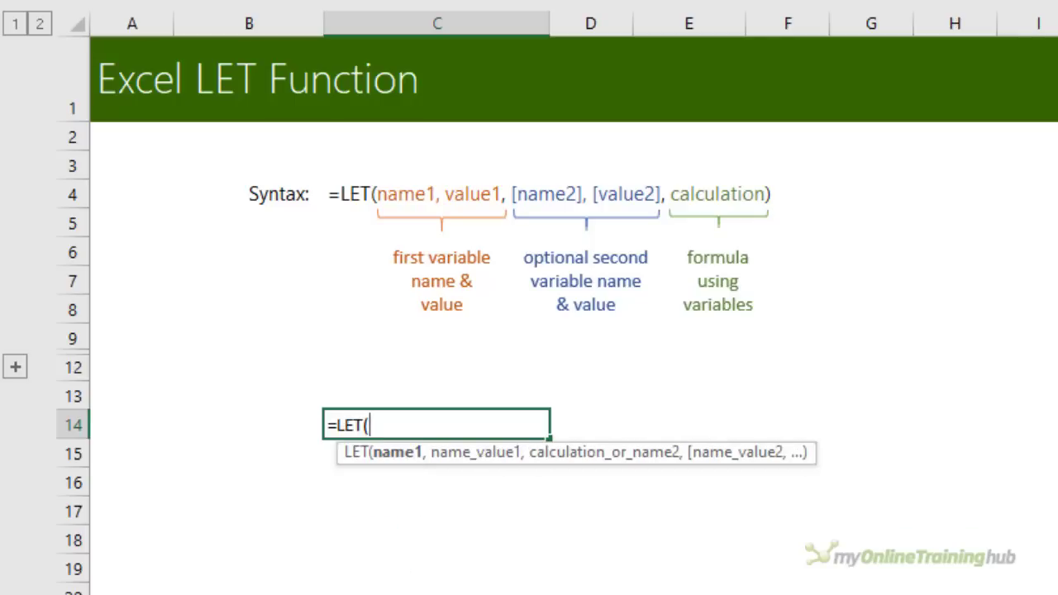
pyautogui.write('x,')
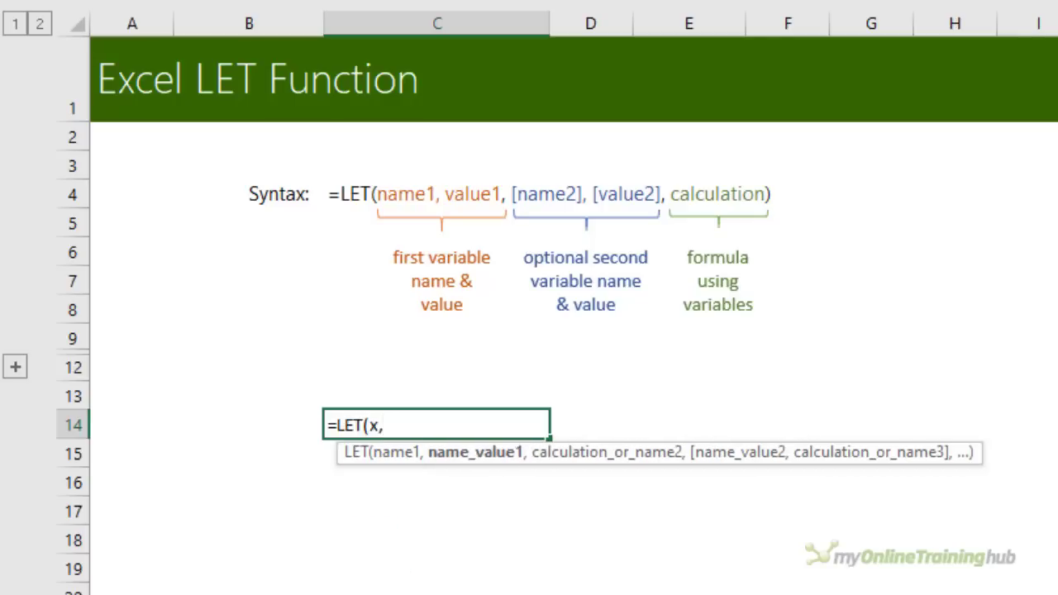
pyautogui.write('5,')
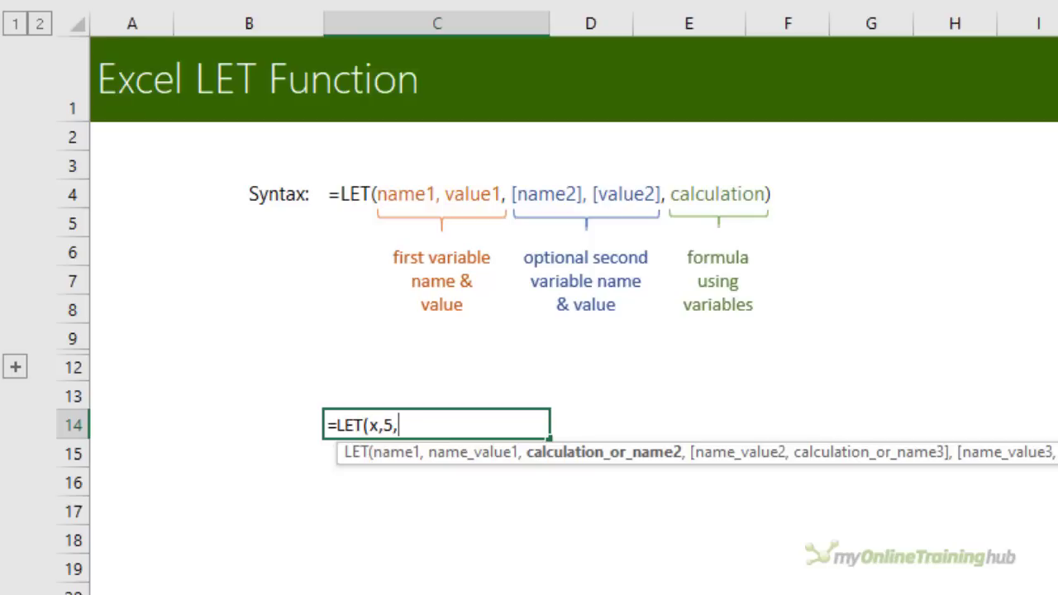
pyautogui.write('y')
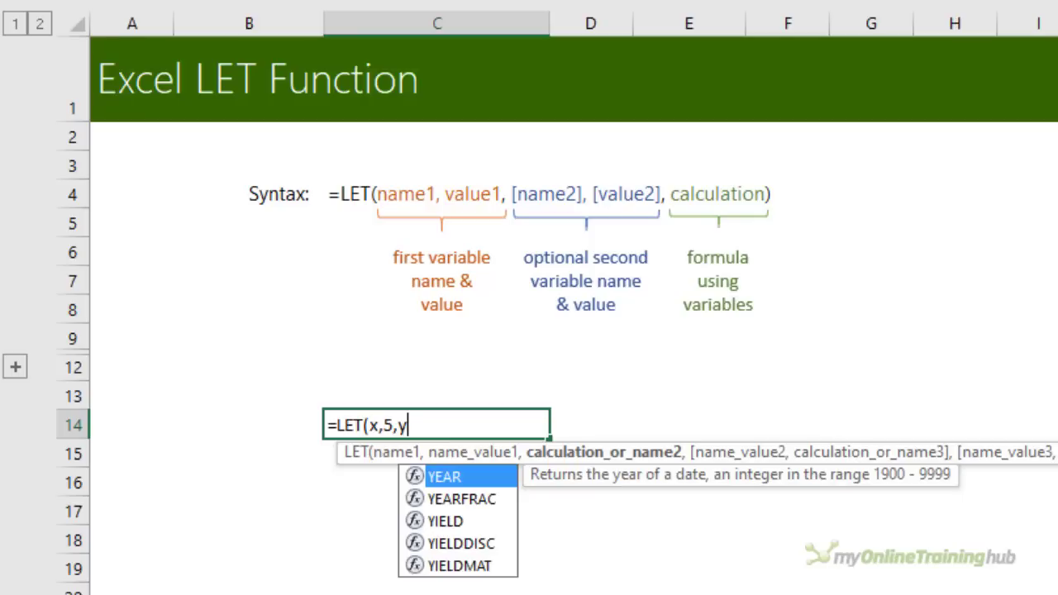
pyautogui.write(',')
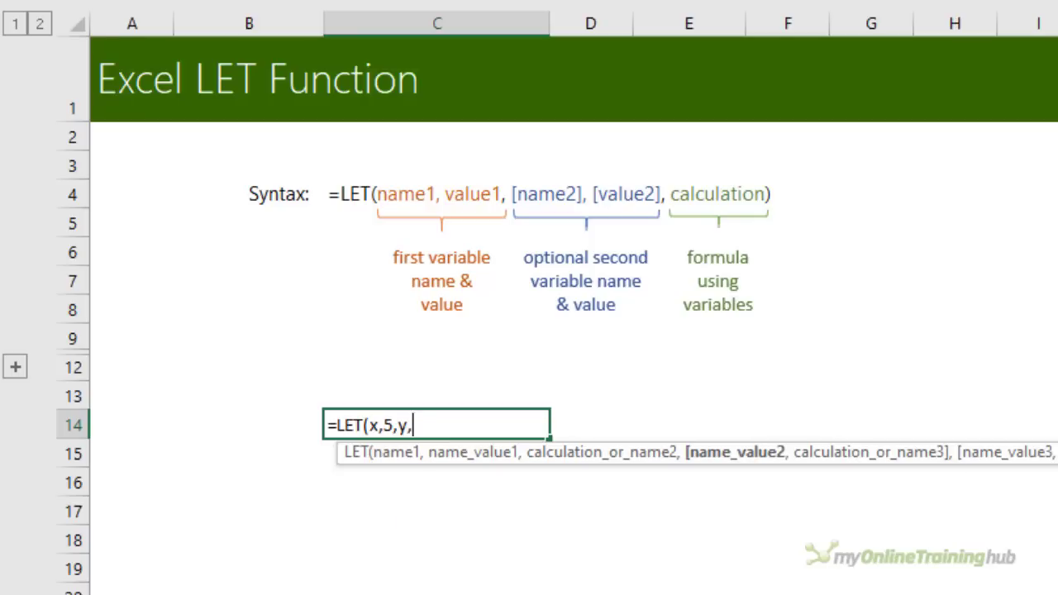
pyautogui.write('10,')
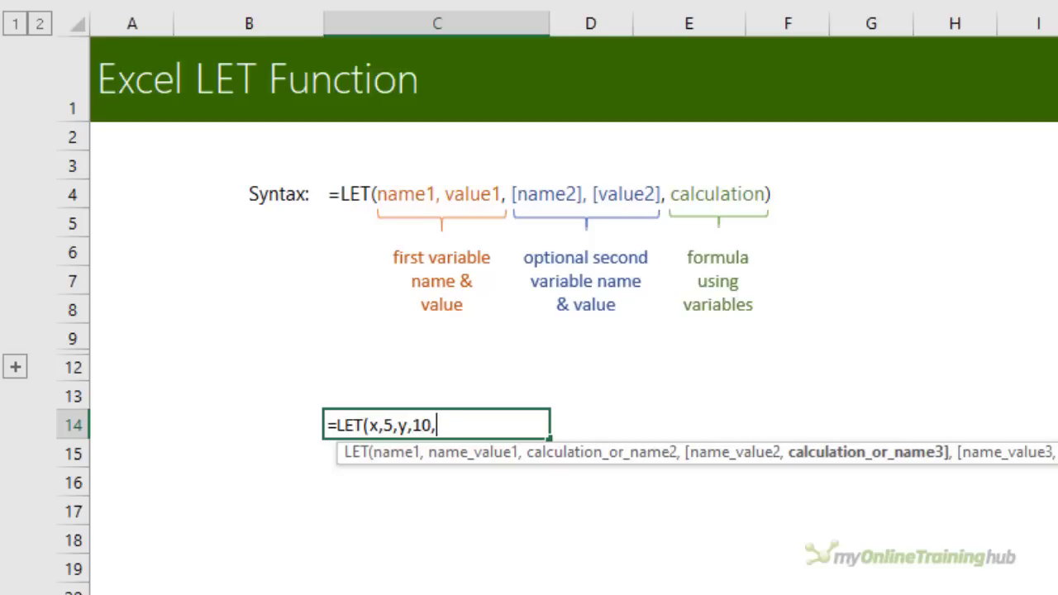
pyautogui.write('x+y')
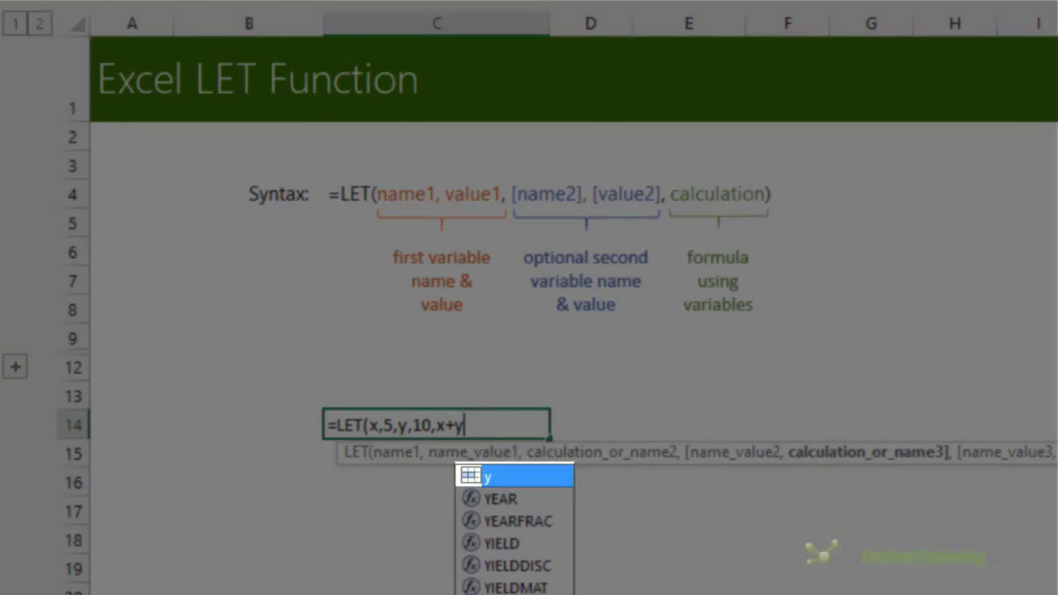
pyautogui.press('Escape')
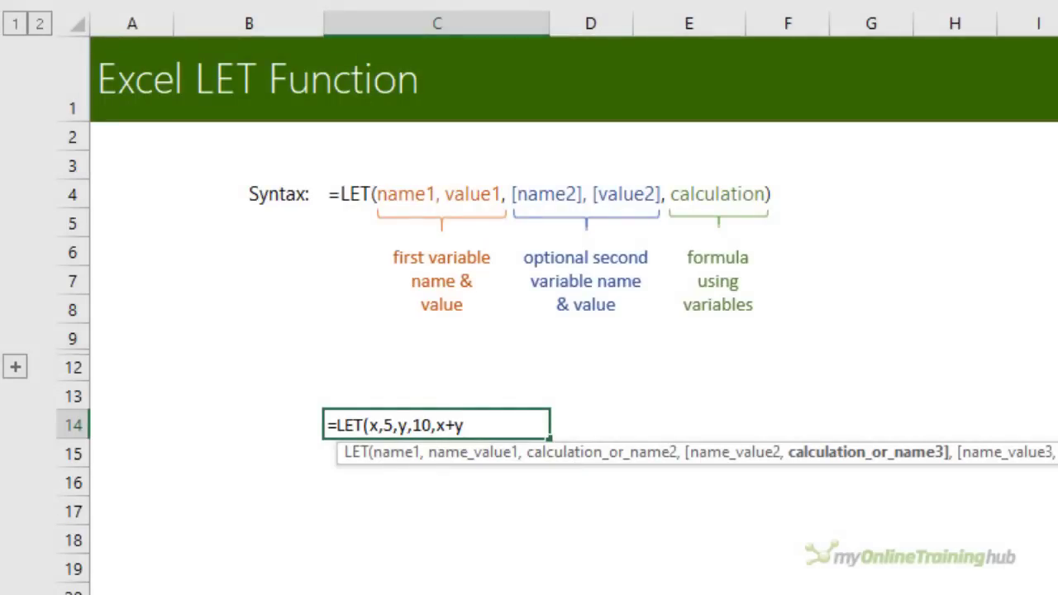
pyautogui.write(')')
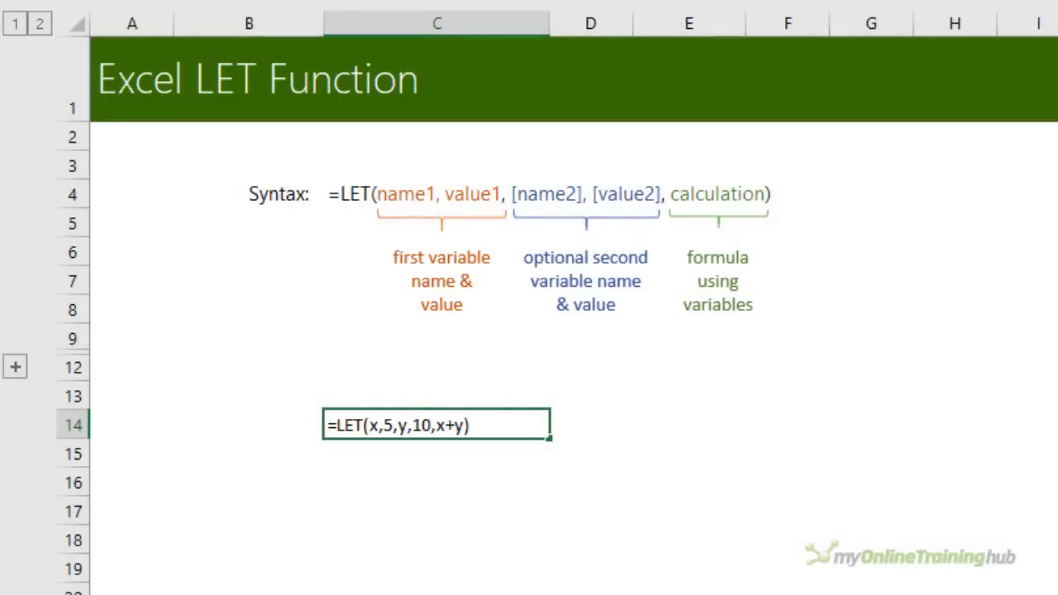
pyautogui.press('Return')
pyautogui.press('Up')
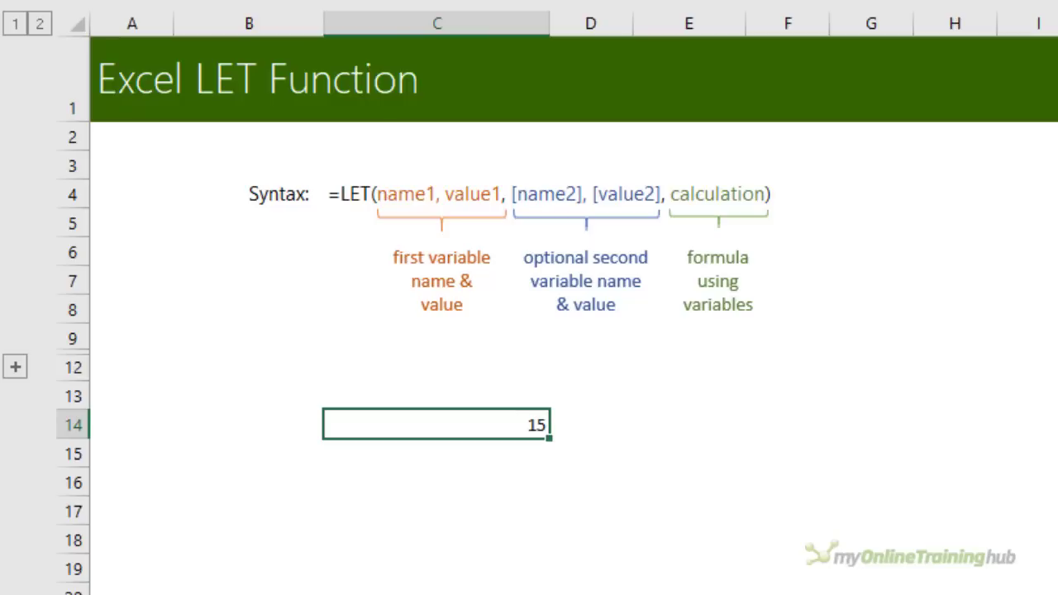
pyautogui.press('F2')
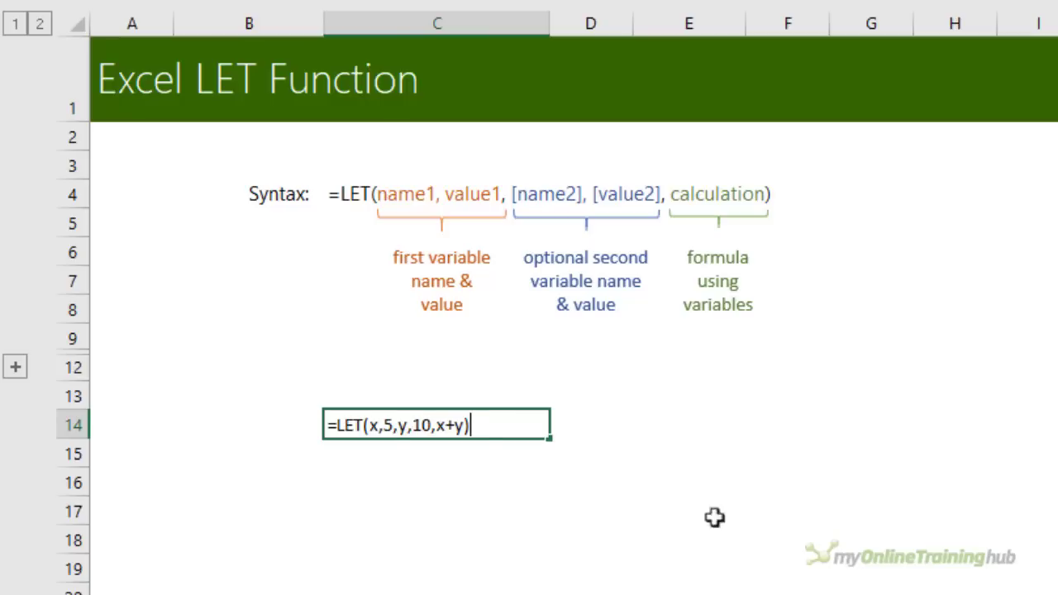
pyautogui.moveTo(393, 425); pyautogui.dragTo(431, 426)
pyautogui.click(377, 426)
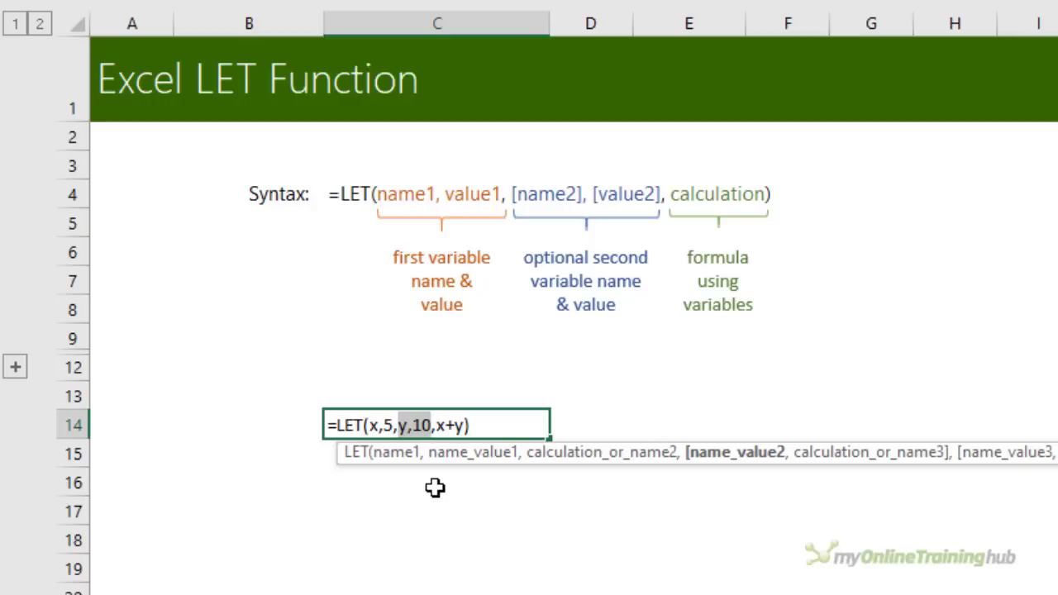
pyautogui.moveTo(433, 424); pyautogui.dragTo(466, 425)
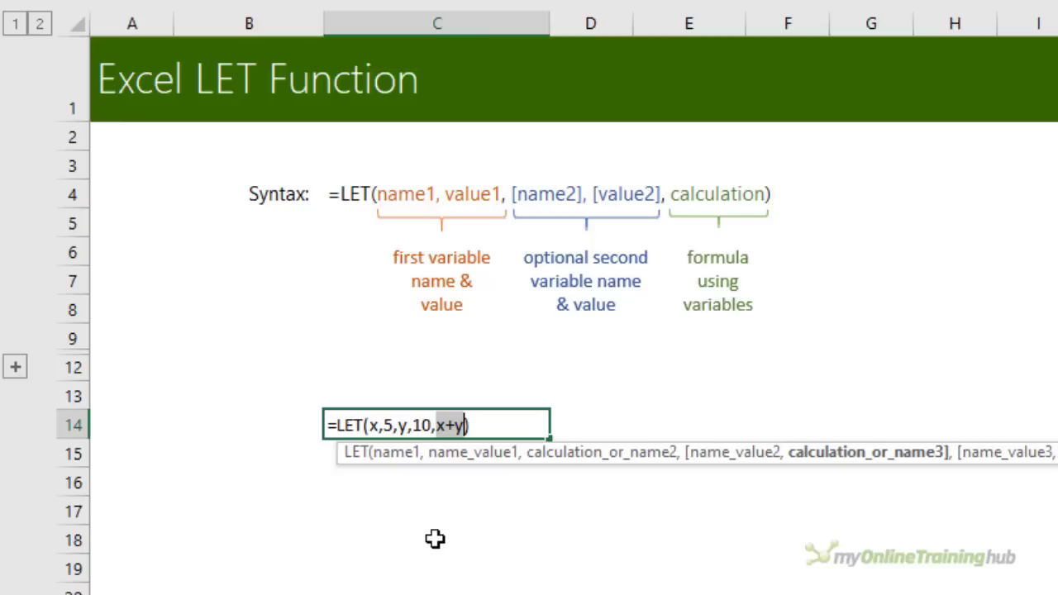
pyautogui.click(392, 427)
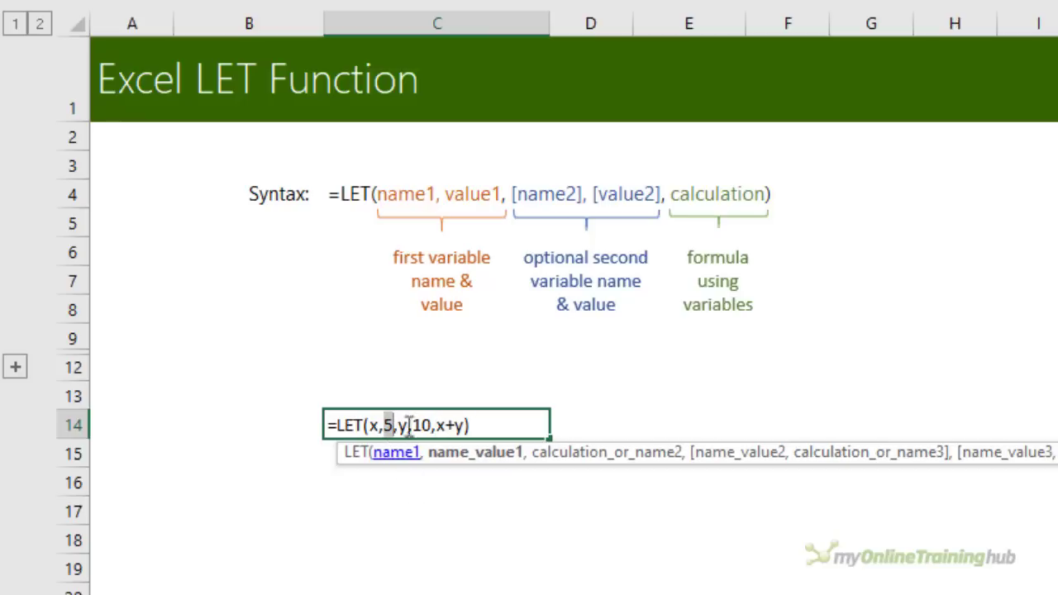
pyautogui.doubleClick(417, 425)
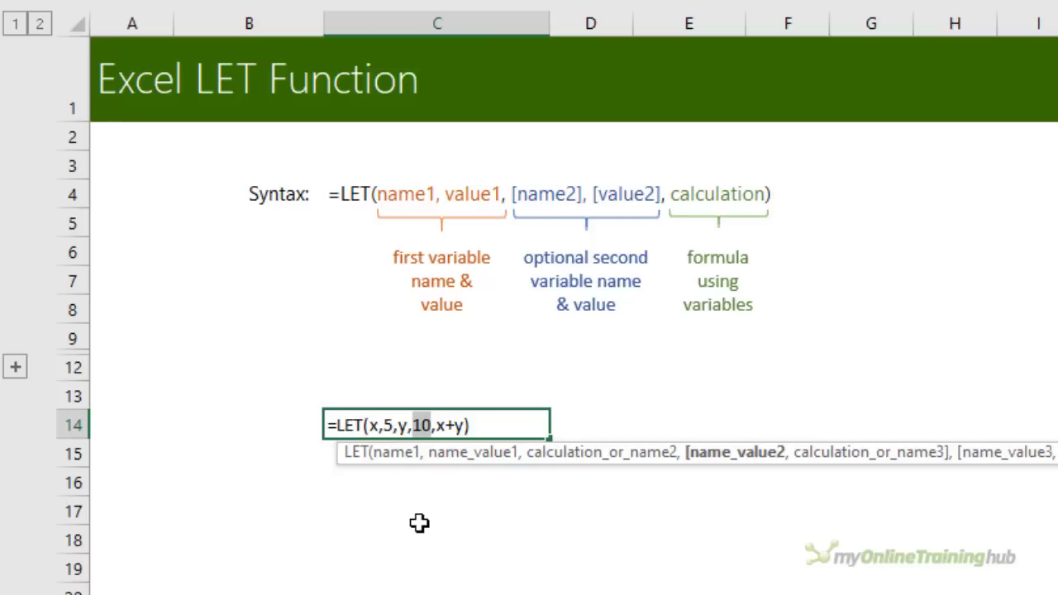
pyautogui.hotkey('ctrl', 'Return')
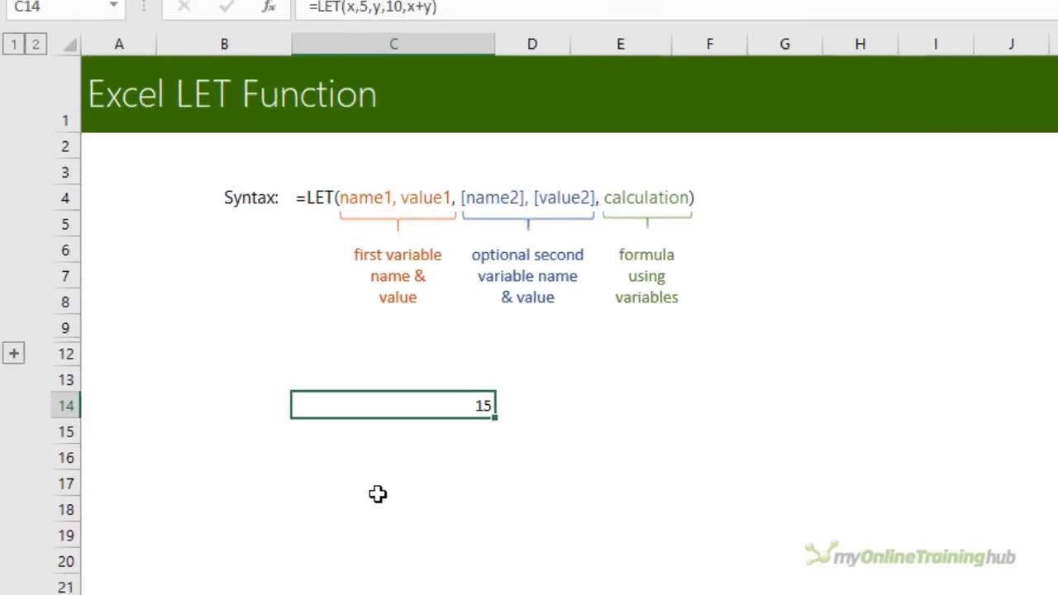
# On the Efficiency sheet, inspect E5's IF formula and its three repeated SUM calls, leaving it at 107.1.
pyautogui.click(170, 563)
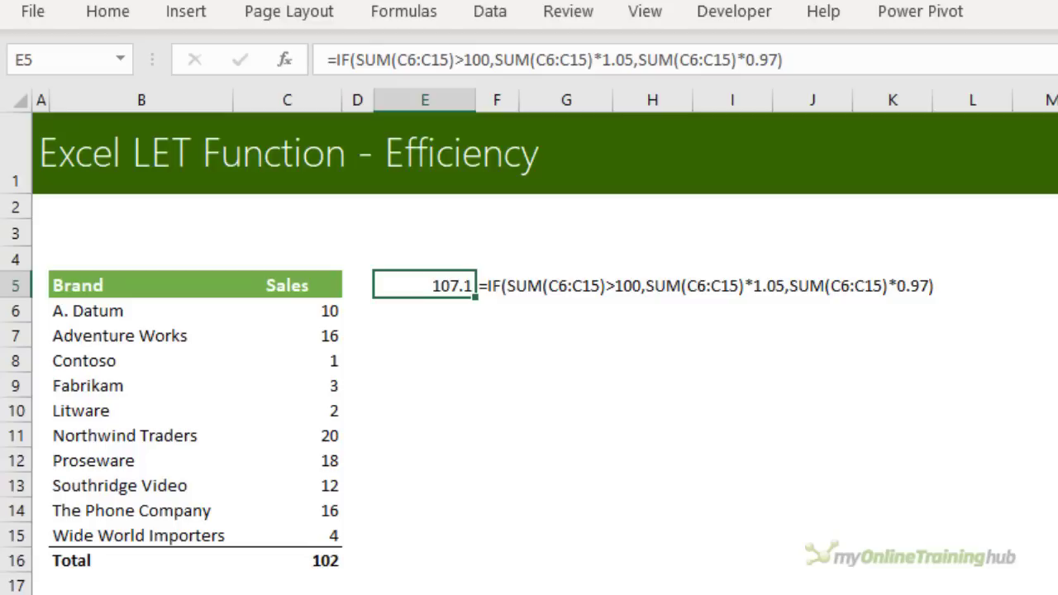
pyautogui.moveTo(292, 312); pyautogui.dragTo(318, 533)
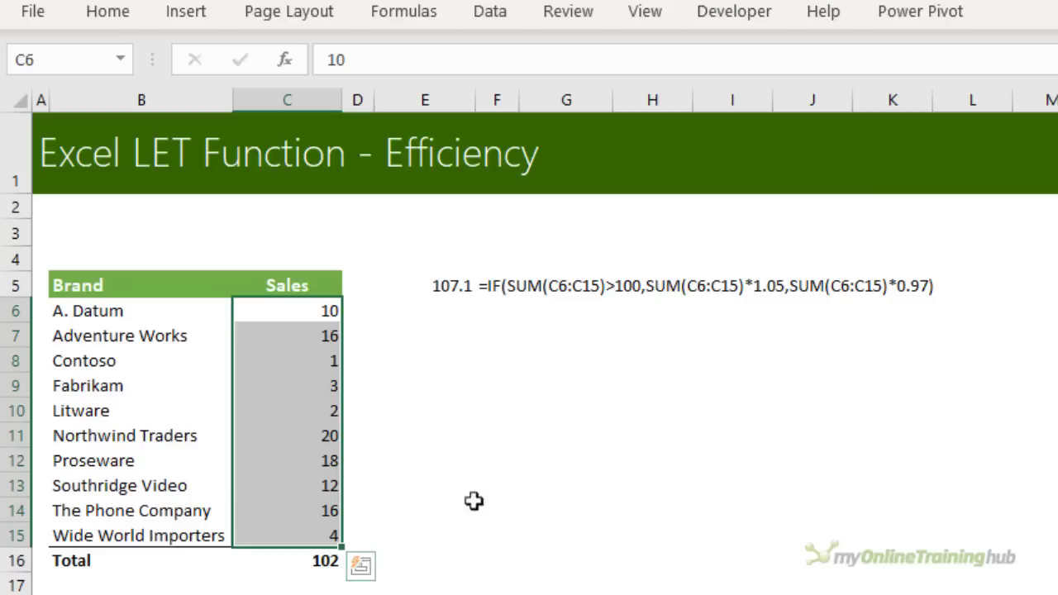
pyautogui.click(456, 283)
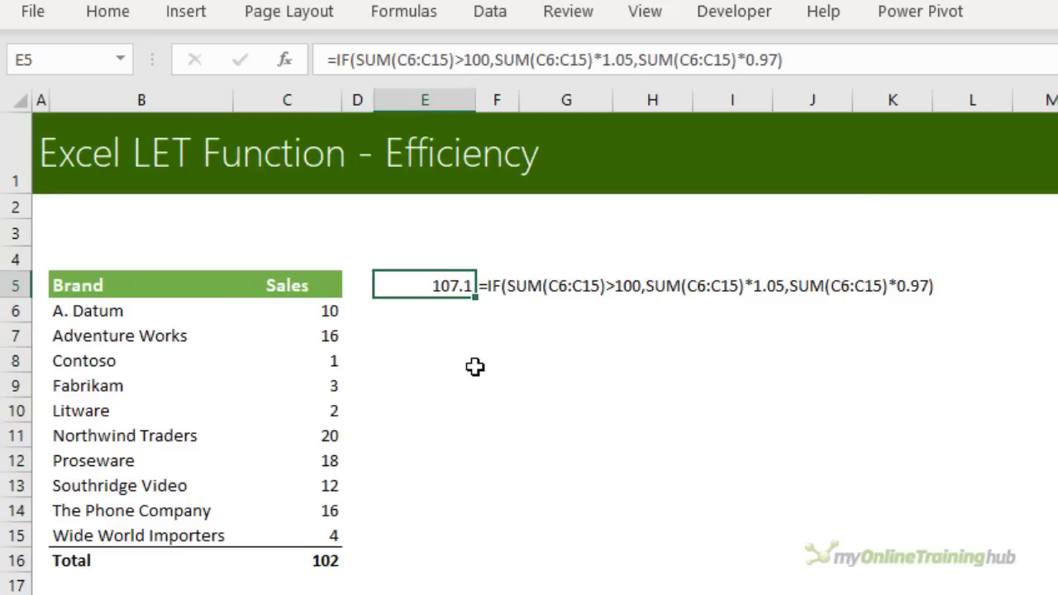
pyautogui.click(373, 61)
pyautogui.doubleClick(368, 60)
pyautogui.doubleClick(505, 59)
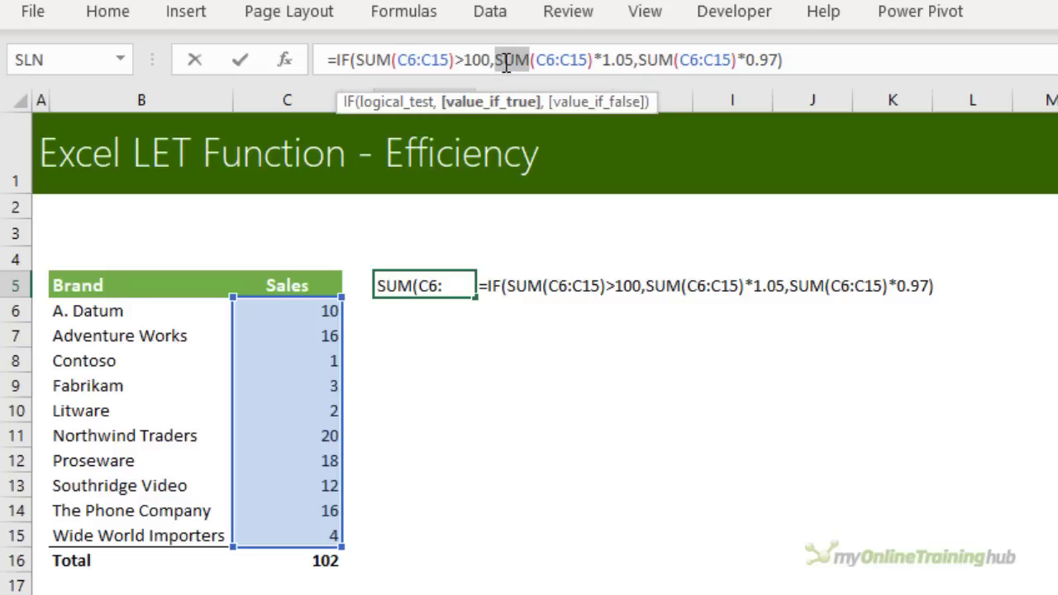
pyautogui.doubleClick(654, 59)
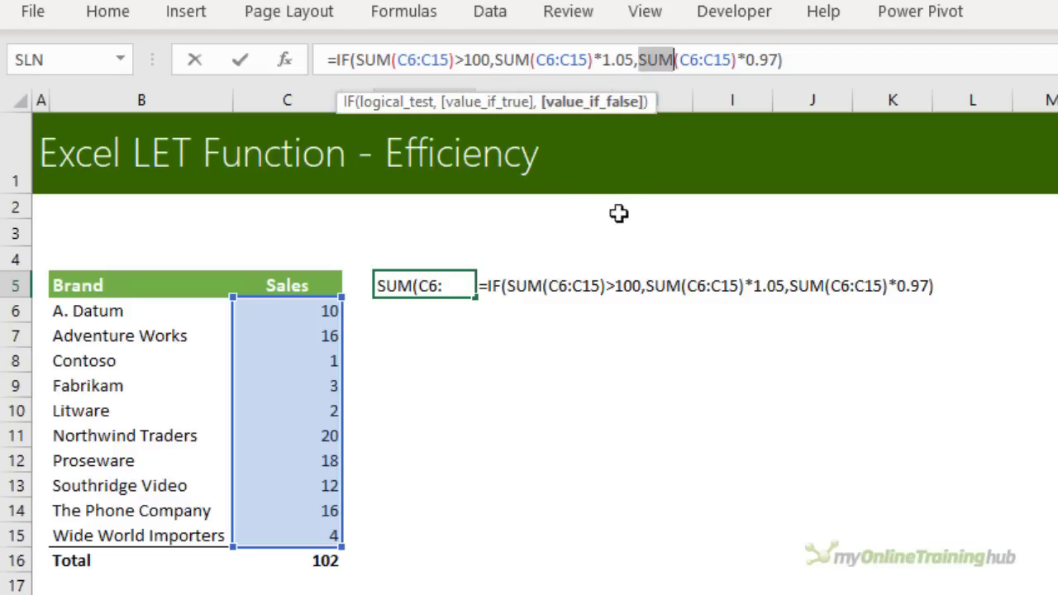
pyautogui.doubleClick(373, 59)
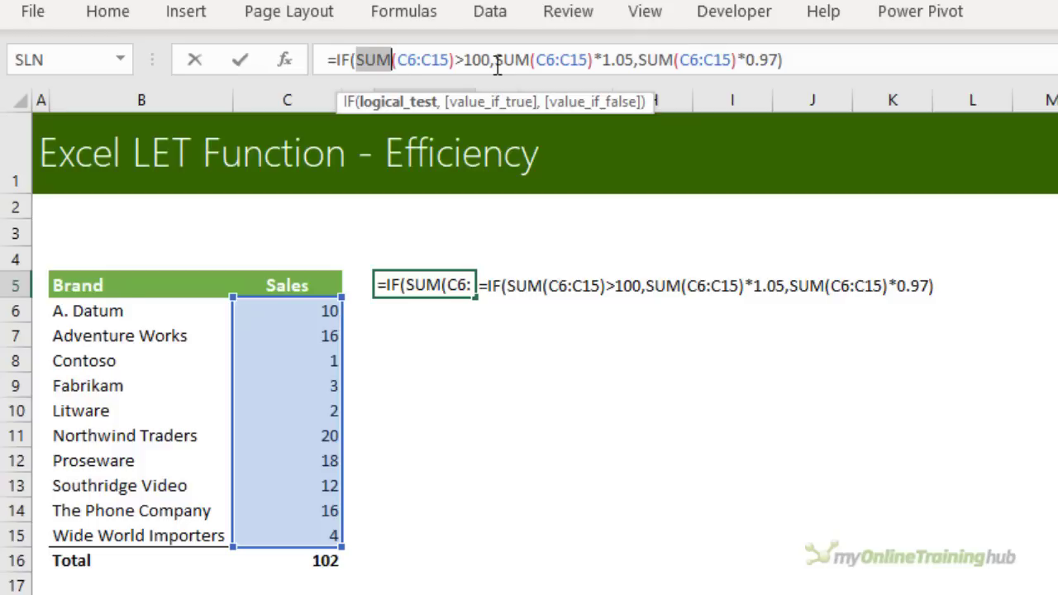
pyautogui.click(466, 115)
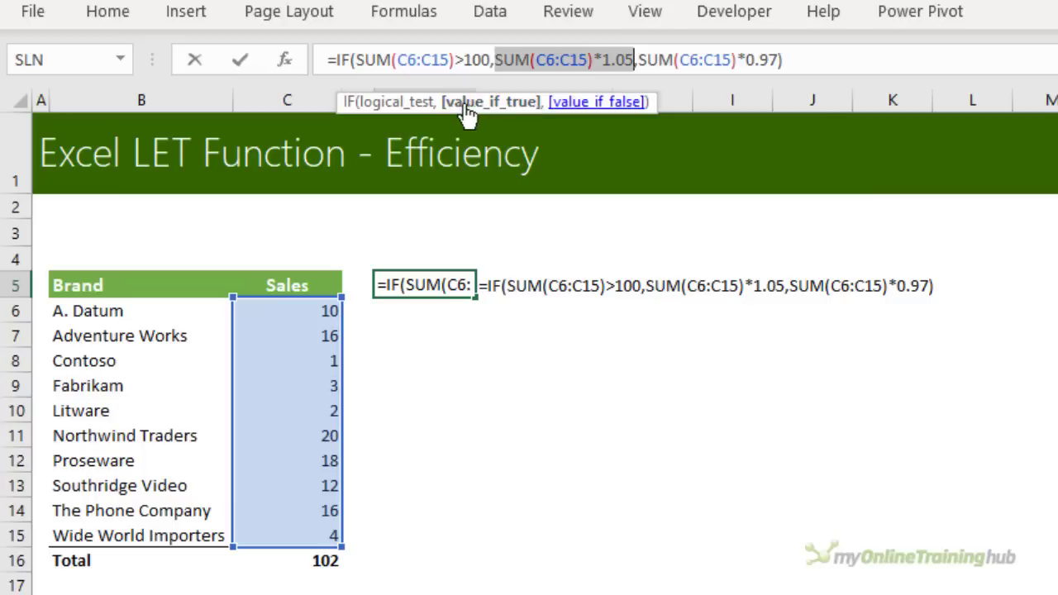
pyautogui.click(582, 104)
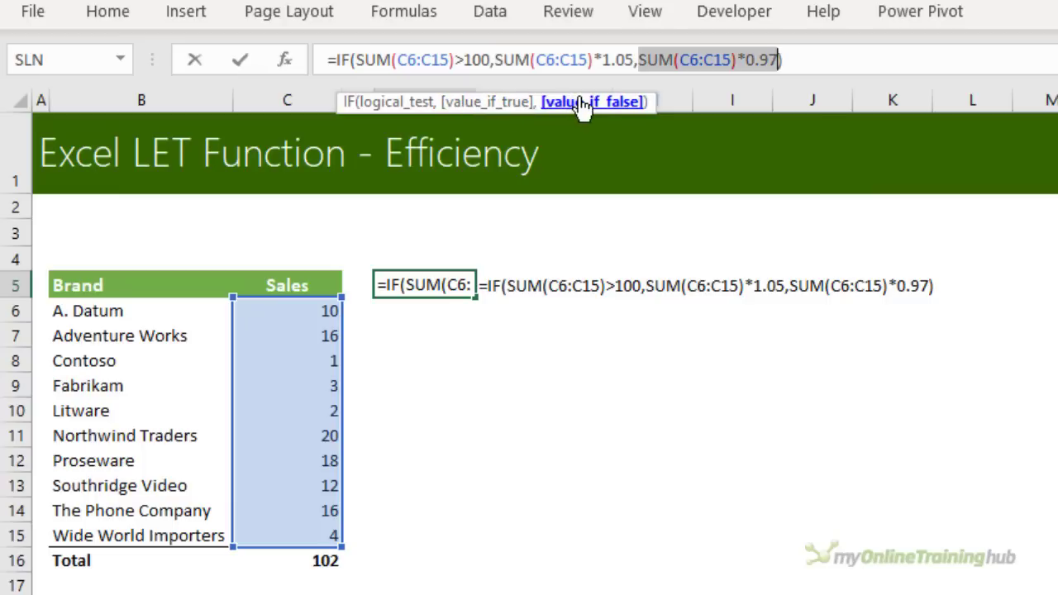
pyautogui.click(517, 112)
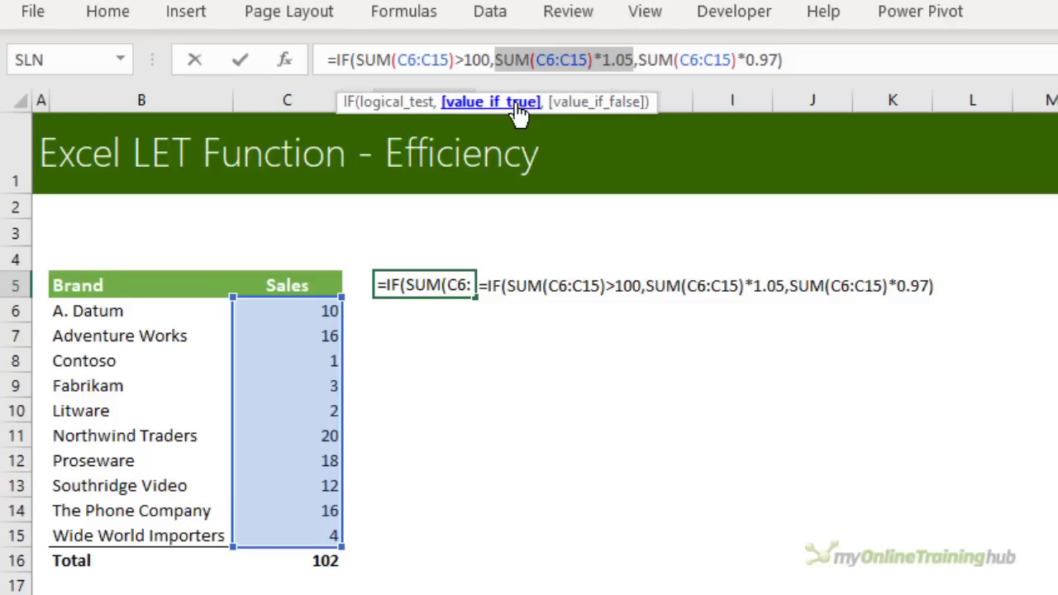
pyautogui.hotkey('ctrl', 'Return')
# Start a LET formula in E6 below the IF formula.
pyautogui.click(430, 308)
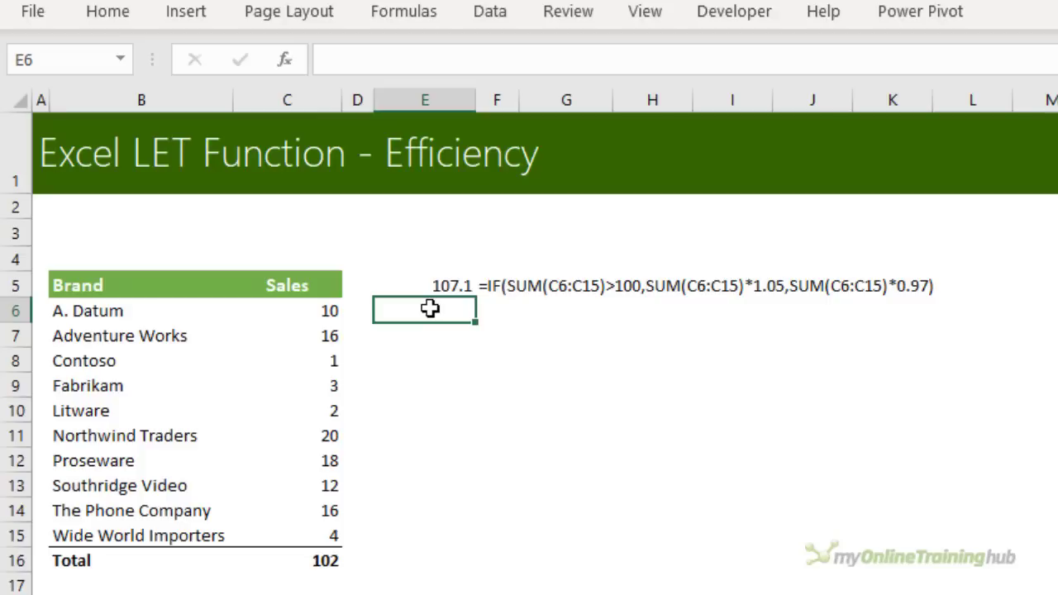
pyautogui.write('=let')
pyautogui.press('Tab')
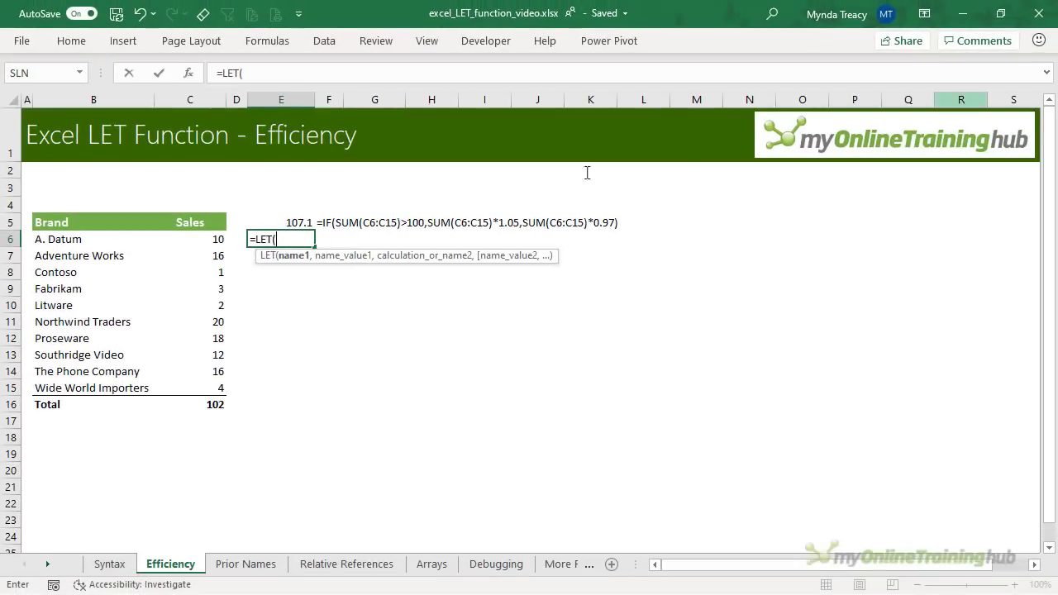
# Lay out E6's LET over several lines and name SalesCY as SUM(C6:C15).
pyautogui.click(1046, 72)
pyautogui.click(314, 83)
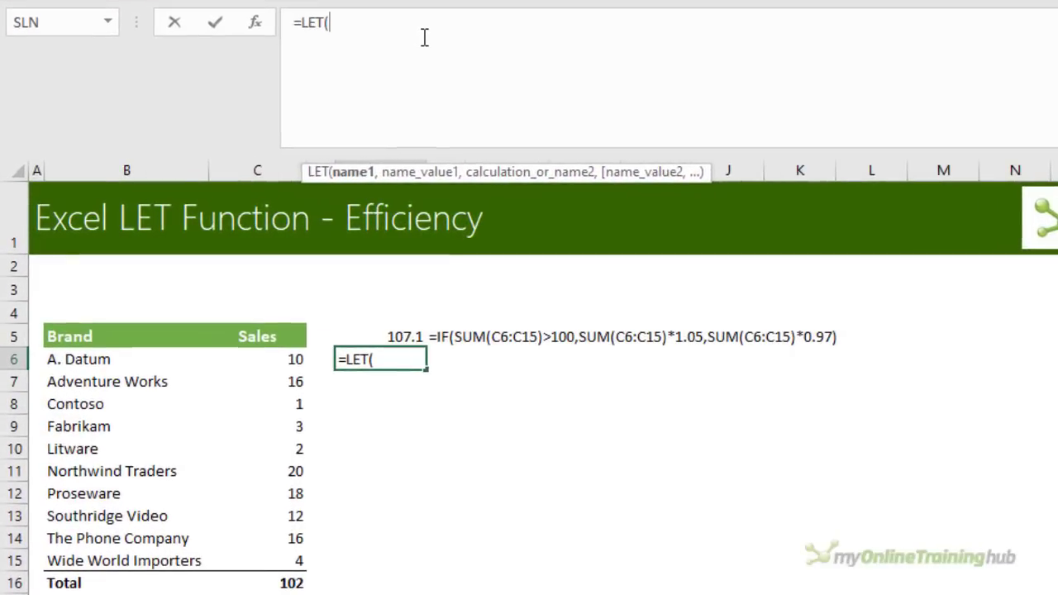
pyautogui.hotkey('alt', 'Return')
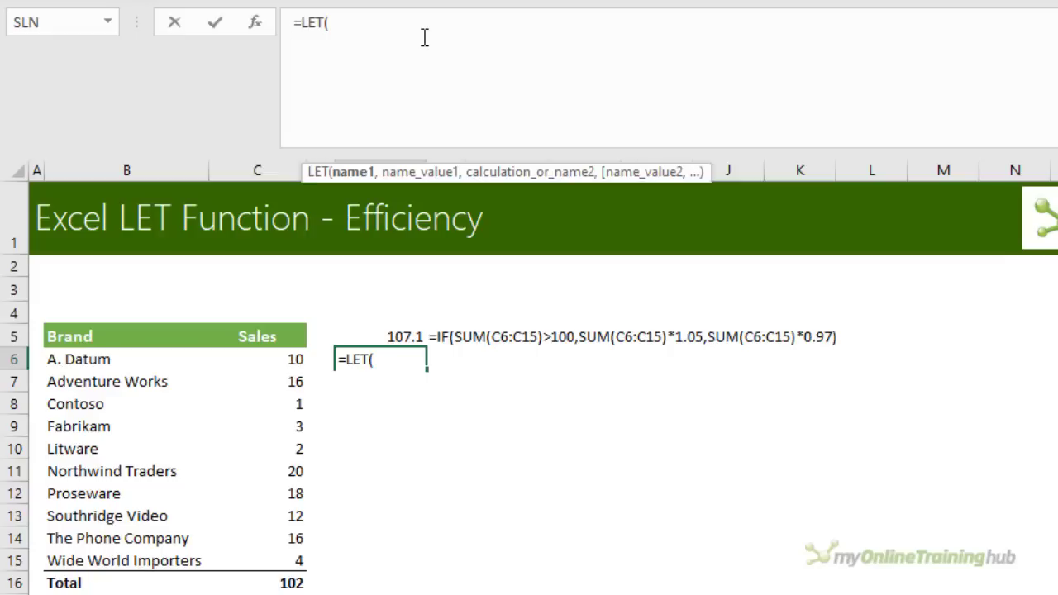
pyautogui.hotkey('alt', 'Return')
pyautogui.write('SalesCY')
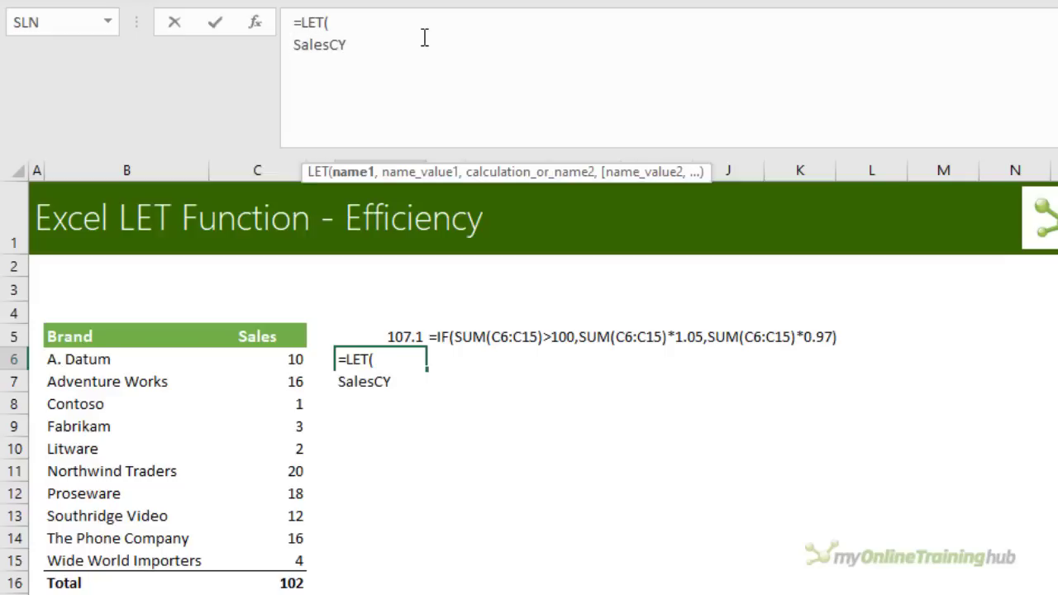
pyautogui.write(', sum')
pyautogui.press('Tab')
pyautogui.click(290, 356)
pyautogui.moveTo(286, 410); pyautogui.dragTo(302, 562)
pyautogui.write('),')
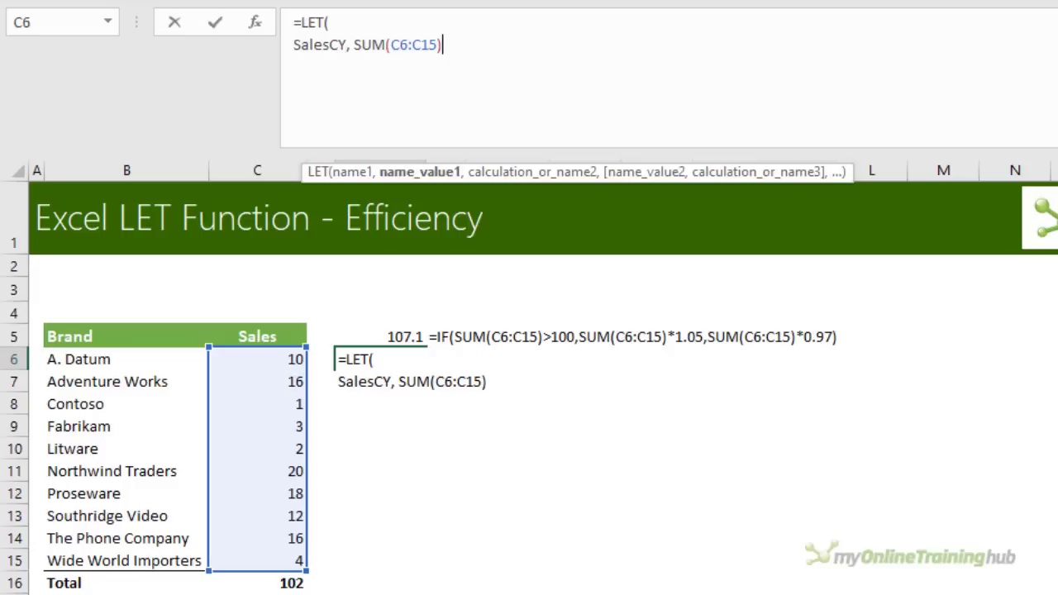
# Add the calculation IF(SalesCY>100,SalesCY*1.05,SalesCY*0.97) and close the LET.
pyautogui.hotkey('alt', 'Return')
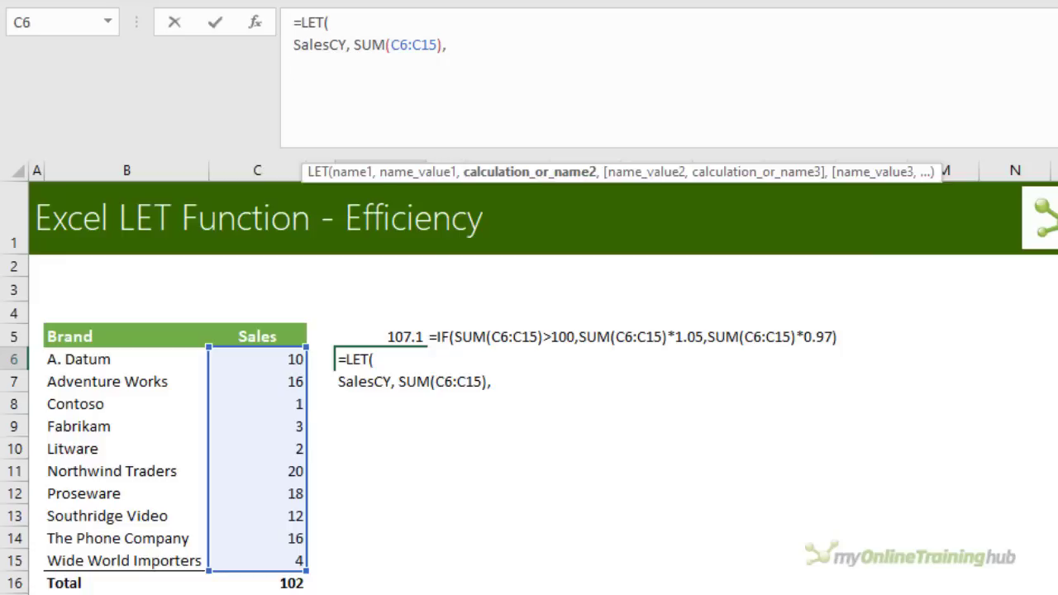
pyautogui.write('if(')
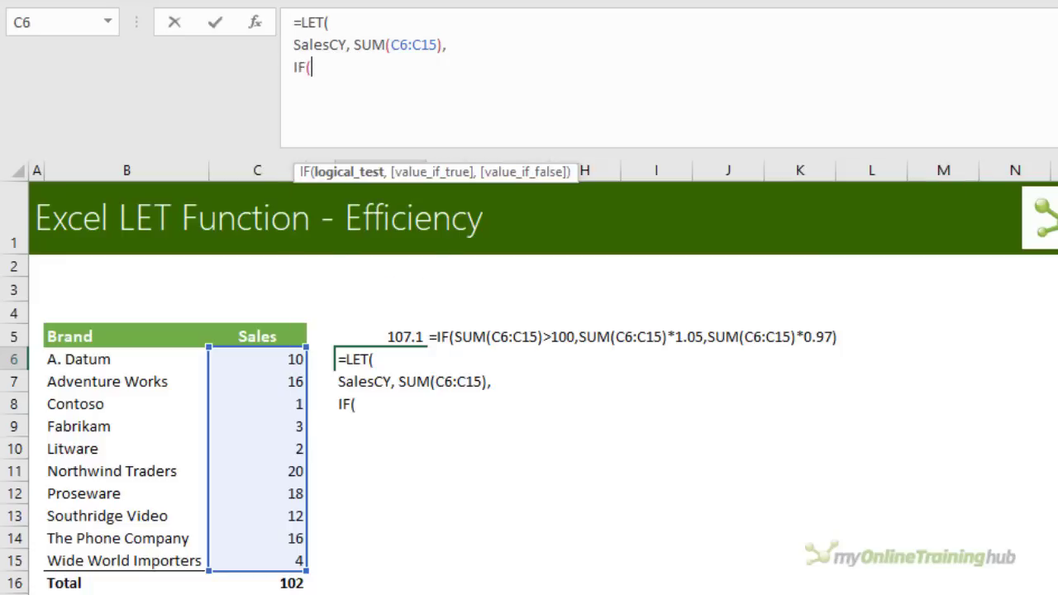
pyautogui.write('sal')
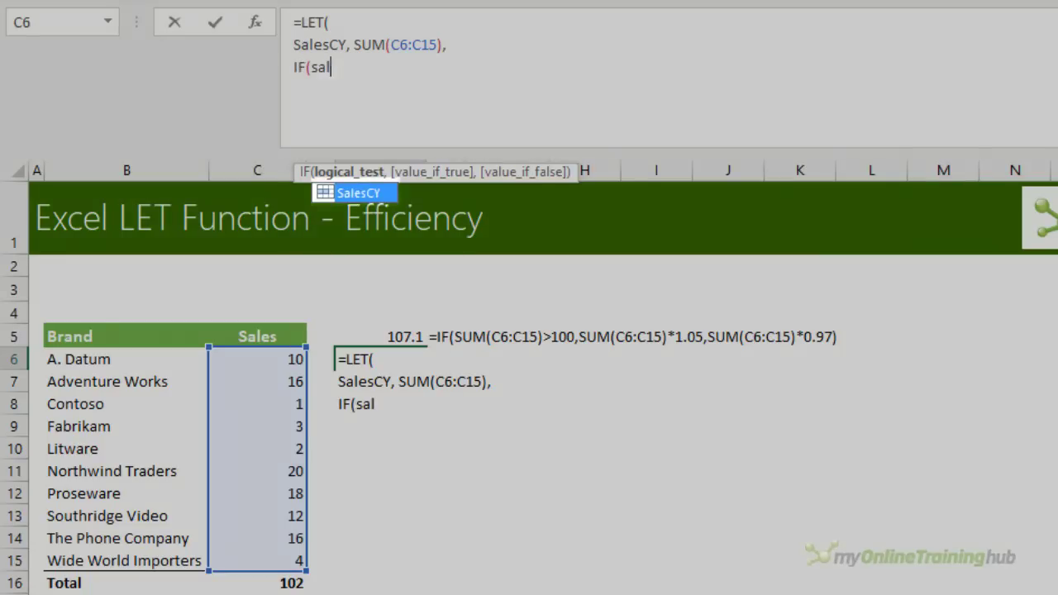
pyautogui.press('Tab')
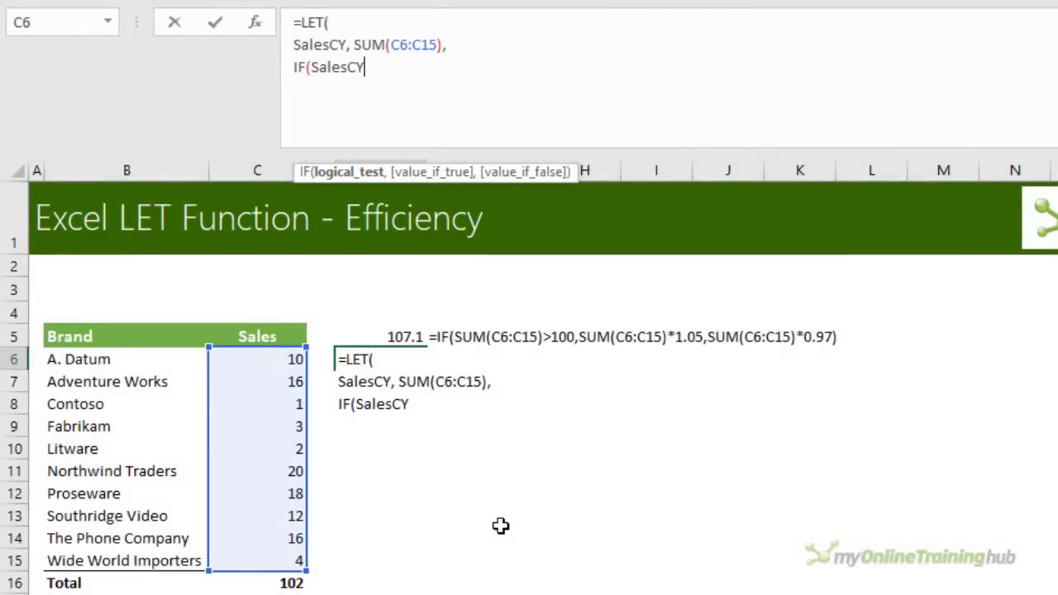
pyautogui.write('>')
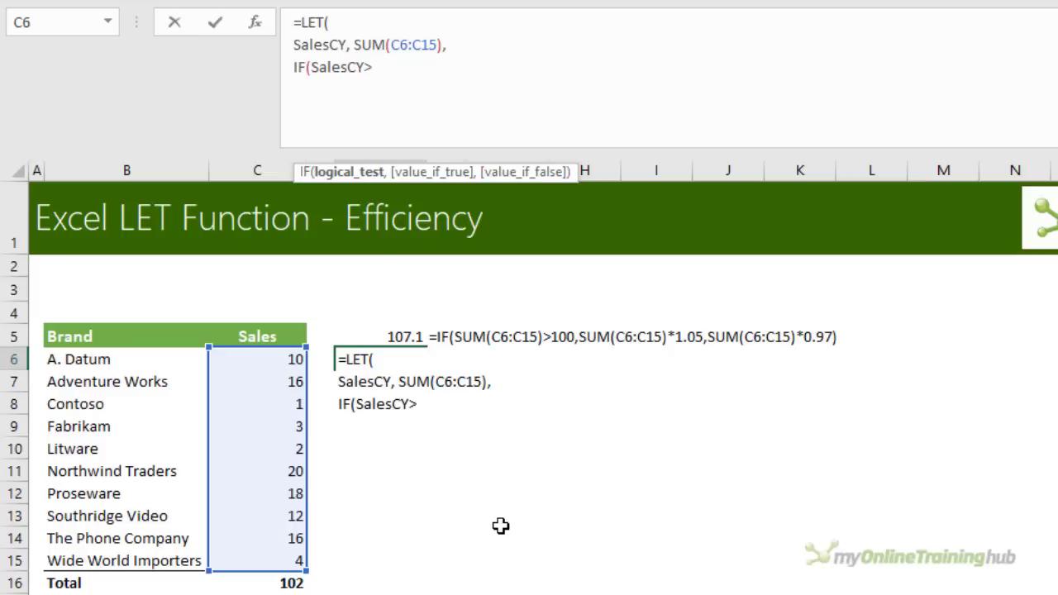
pyautogui.write('100,sal')
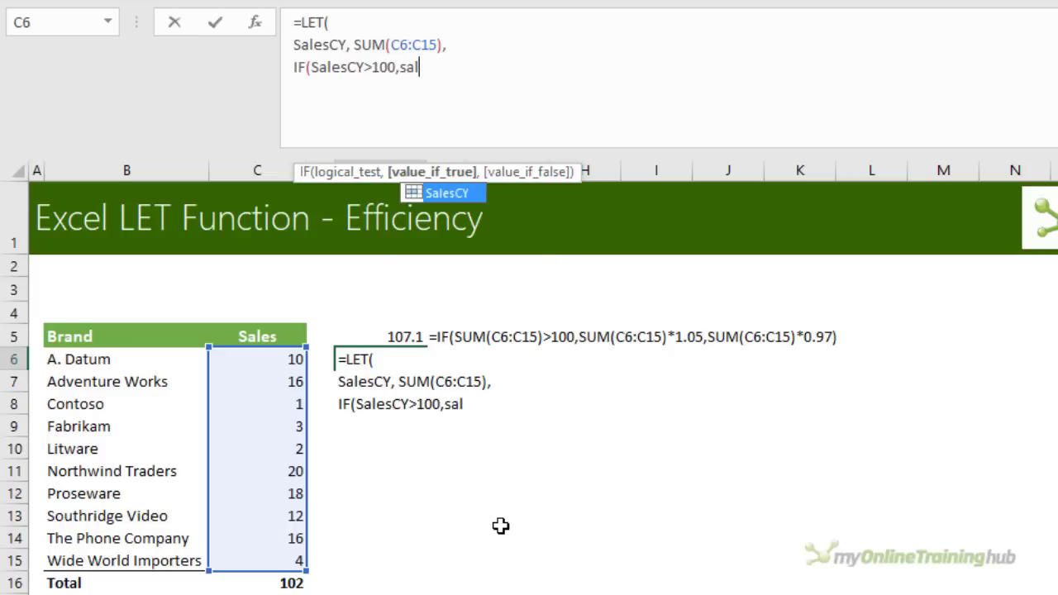
pyautogui.press('Tab')
pyautogui.write('*1.05')
pyautogui.write(',sal')
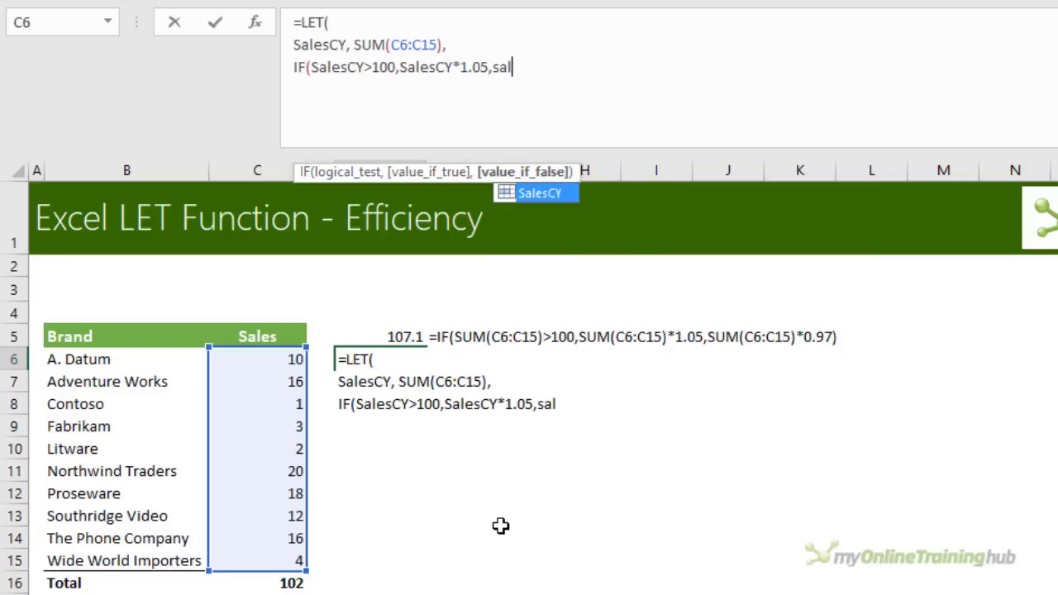
pyautogui.press('Tab')
pyautogui.write('*0.97)')
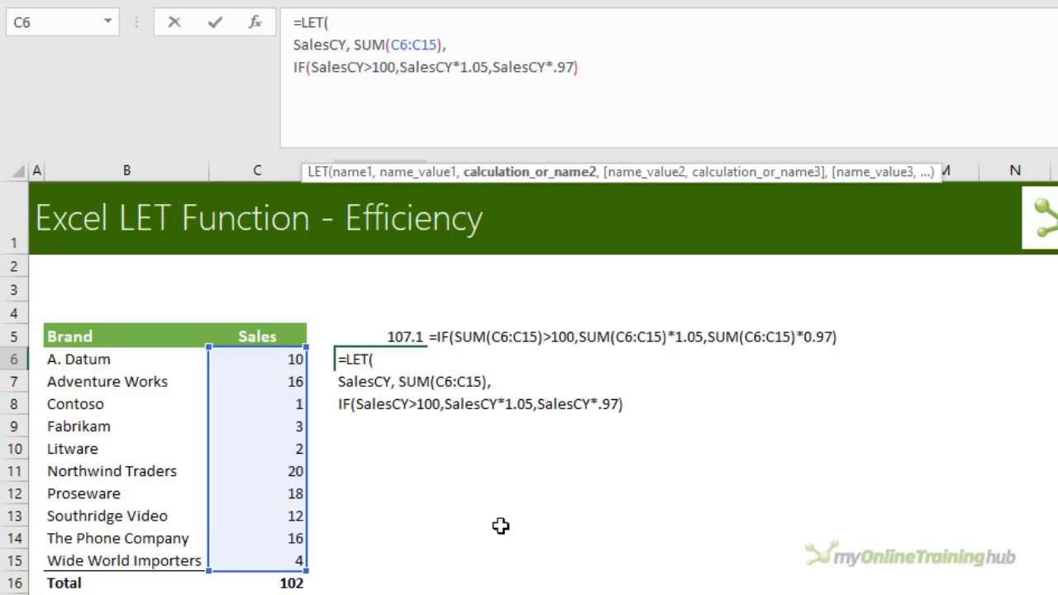
pyautogui.write(')')
# Enter E6's LET formula and highlight SUM(C6:C15) and each SalesCY use in it.
pyautogui.press('Return')
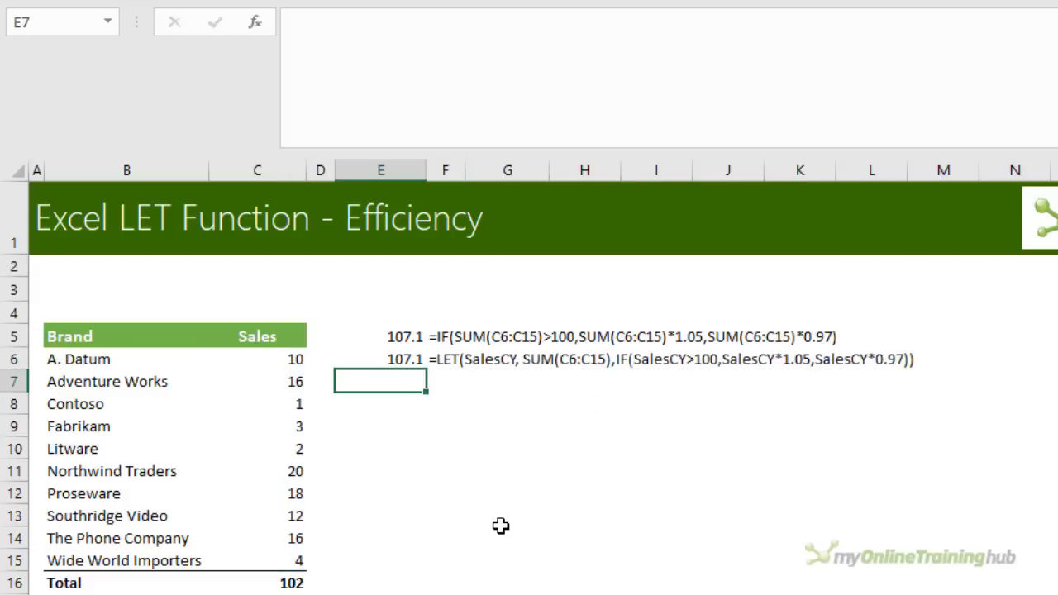
pyautogui.press('Up')
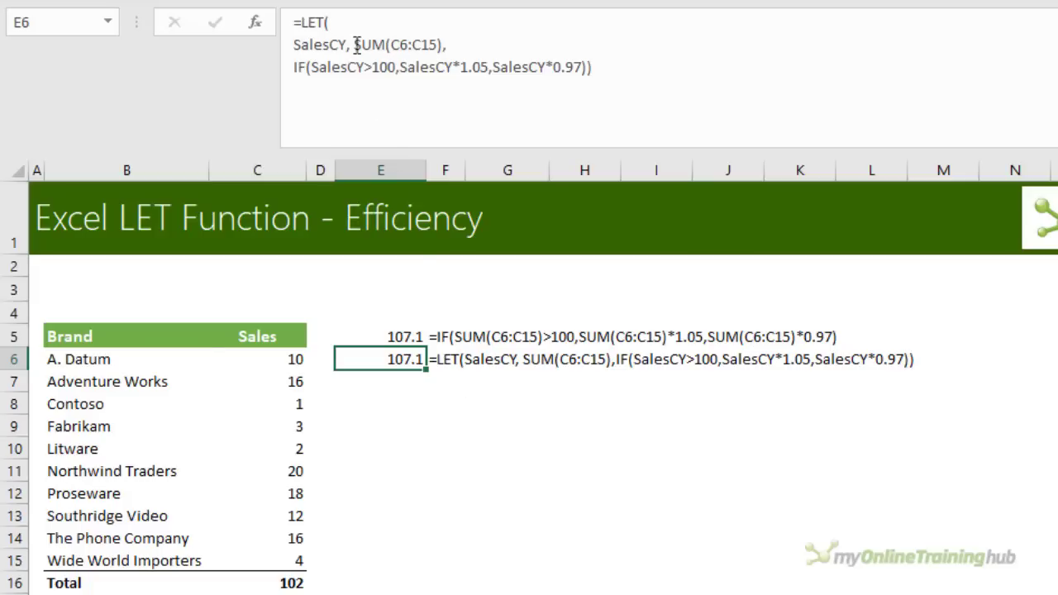
pyautogui.moveTo(354, 45); pyautogui.dragTo(442, 46)
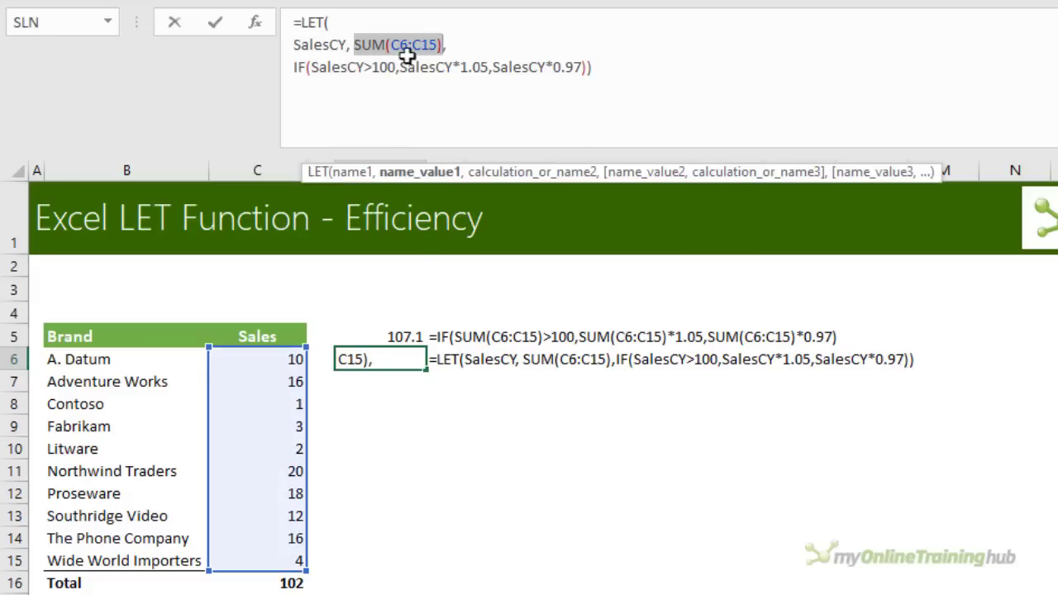
pyautogui.click(338, 68)
pyautogui.doubleClick(338, 68)
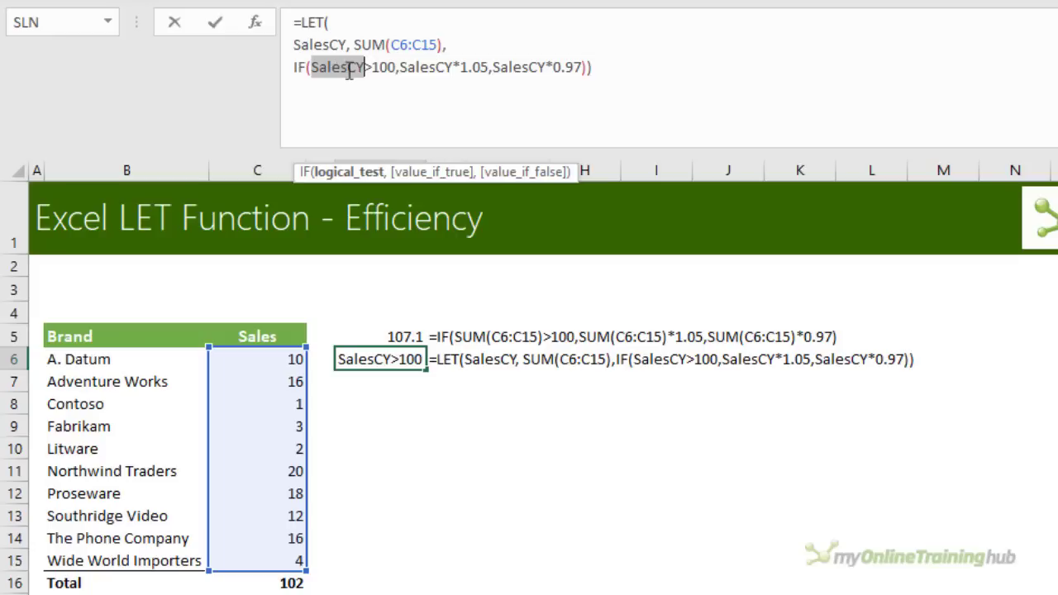
pyautogui.doubleClick(426, 68)
pyautogui.doubleClick(507, 67)
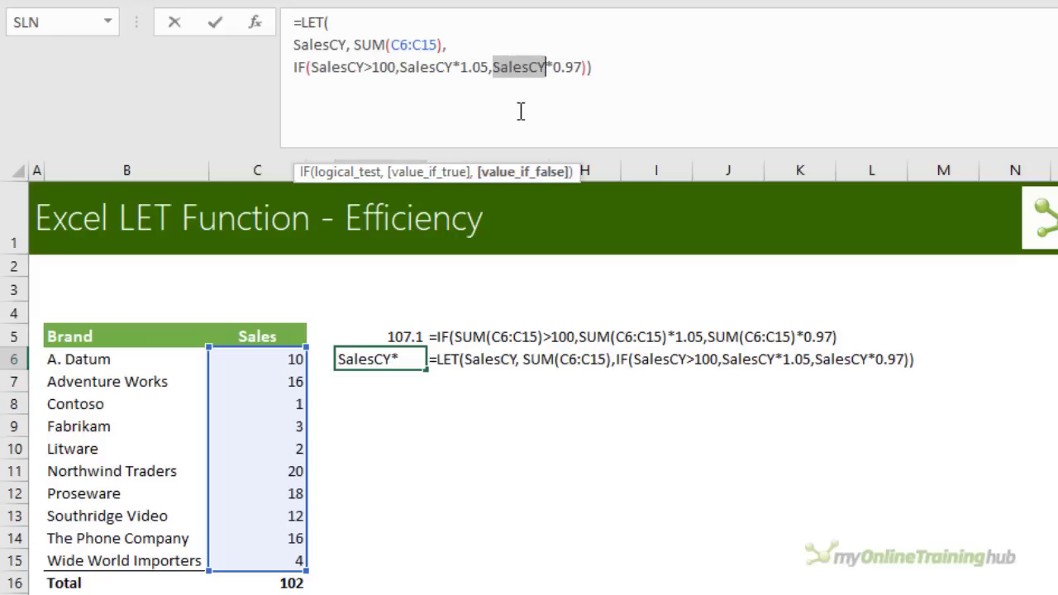
pyautogui.press('Return')
# Compare E6's LET result with the original IF formula in E5.
pyautogui.press('Up')
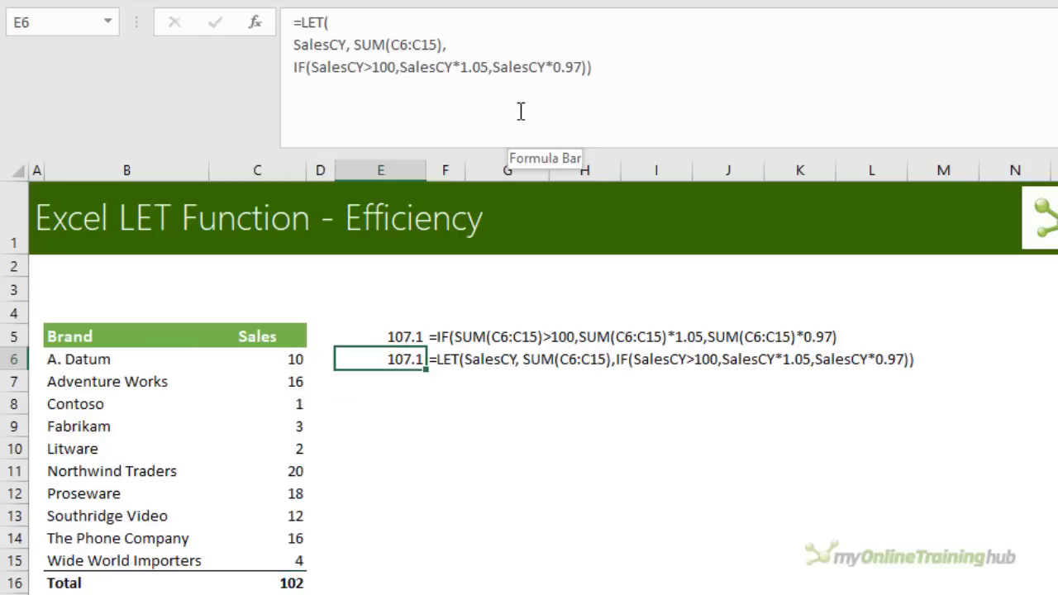
pyautogui.press('Up')
pyautogui.press('Down')
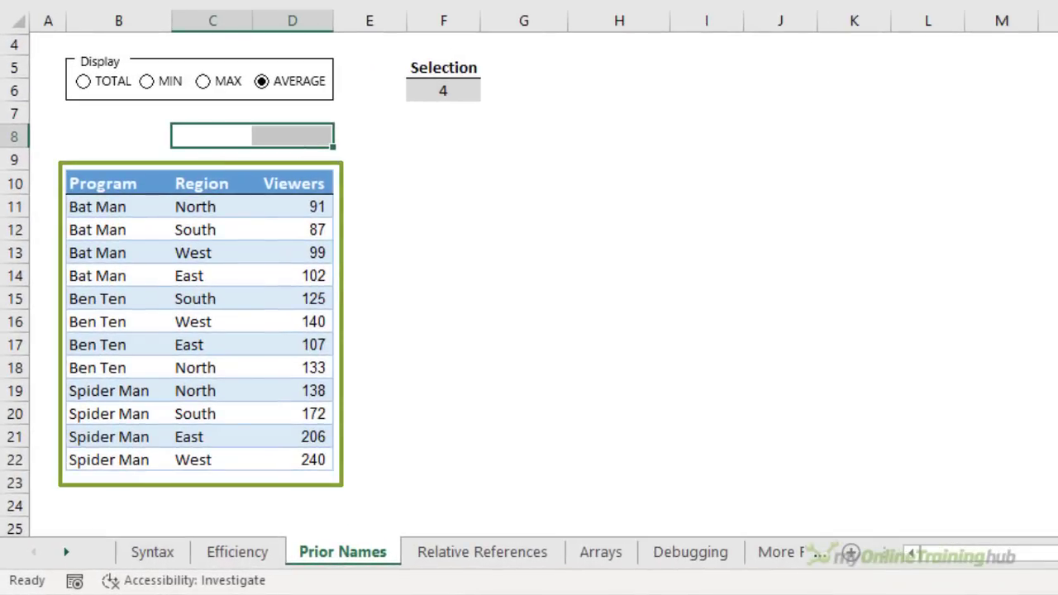
pyautogui.click(208, 86)
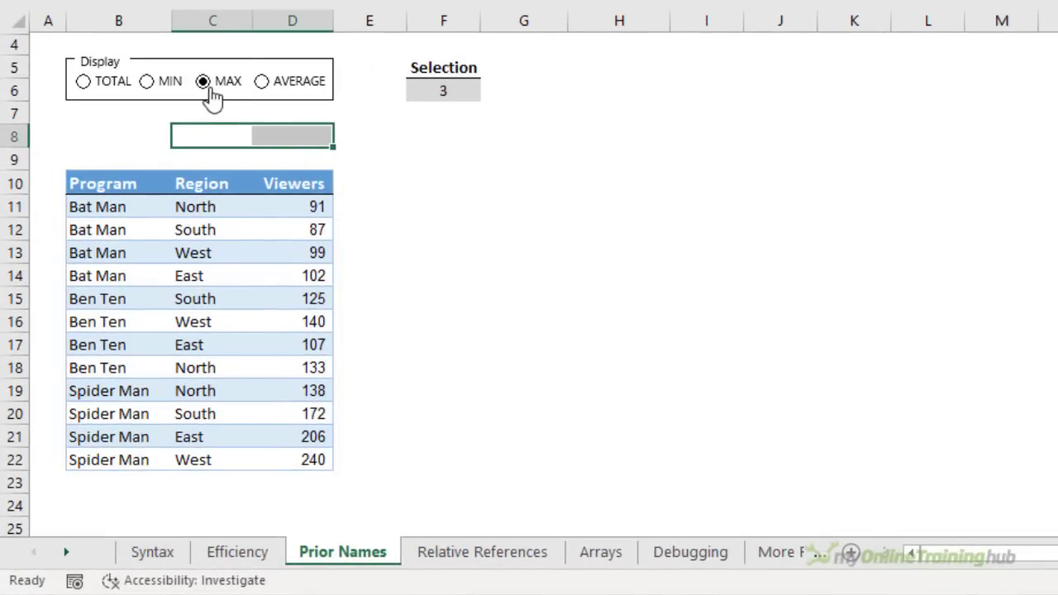
pyautogui.click(153, 89)
pyautogui.click(99, 87)
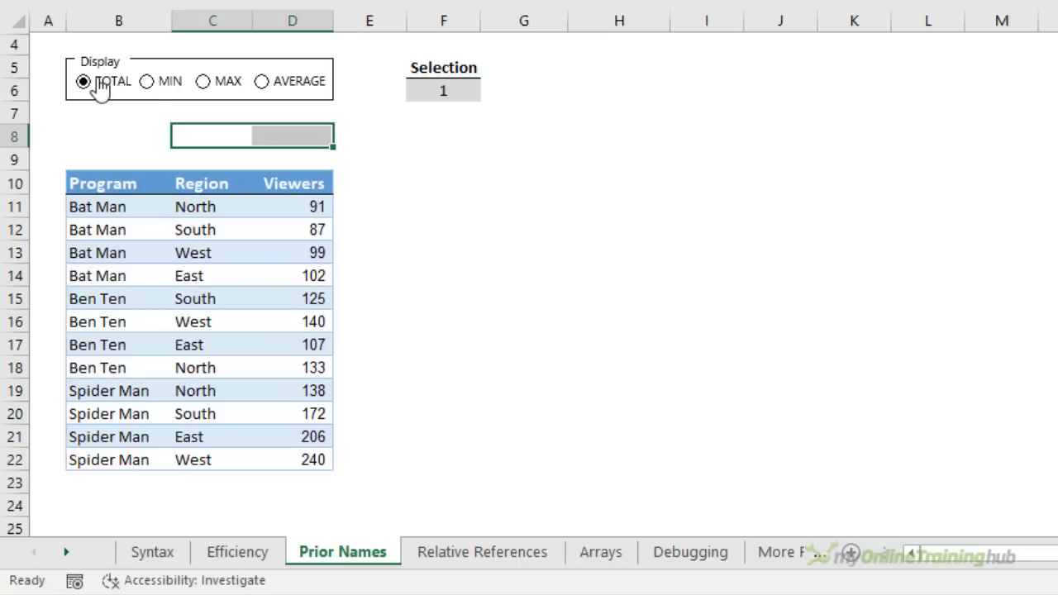
pyautogui.click(148, 88)
pyautogui.click(205, 88)
pyautogui.click(286, 90)
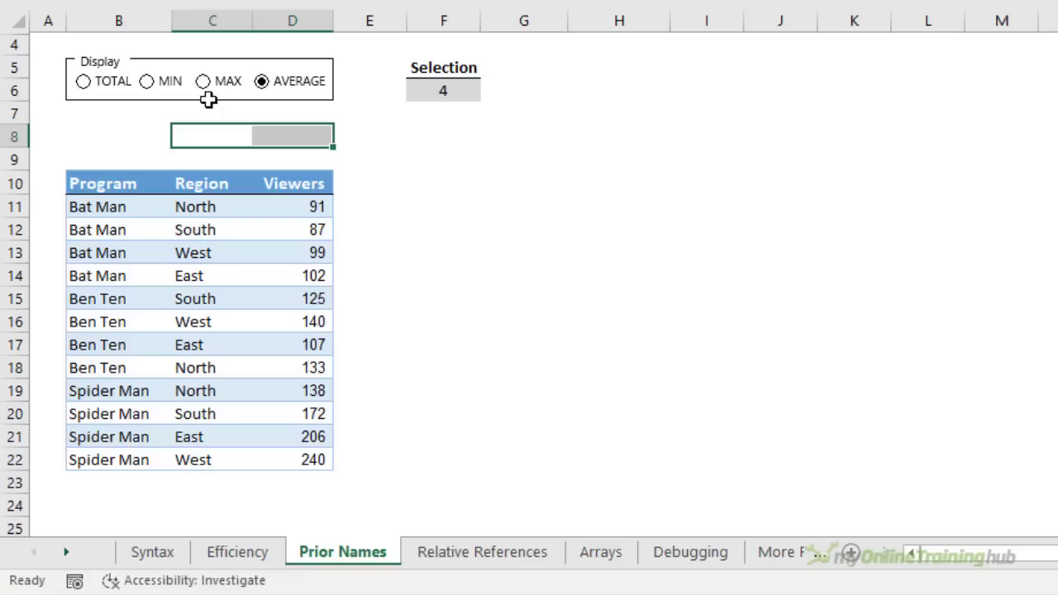
pyautogui.click(84, 82)
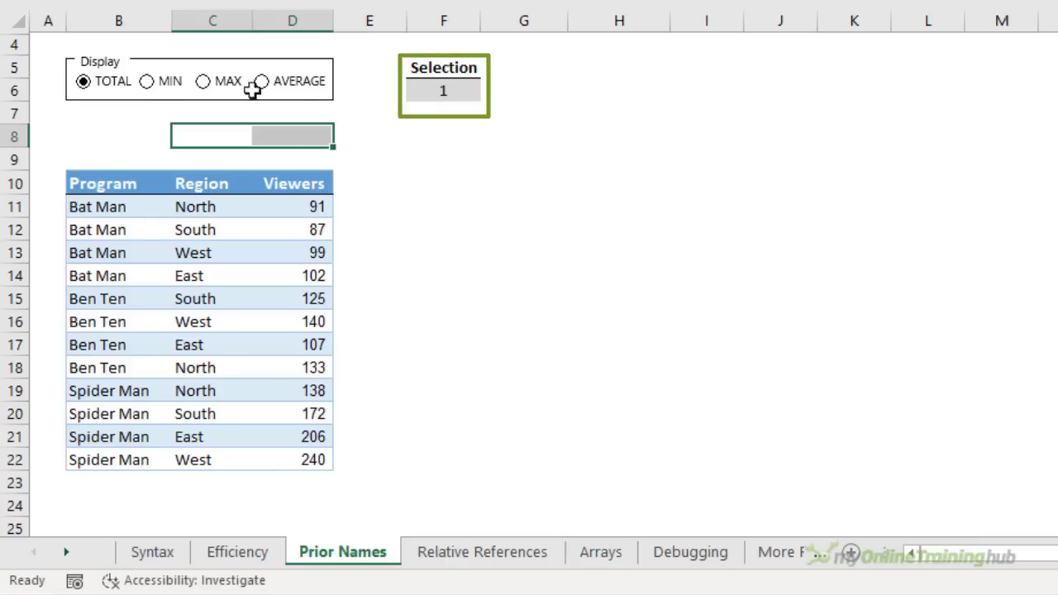
pyautogui.click(154, 85)
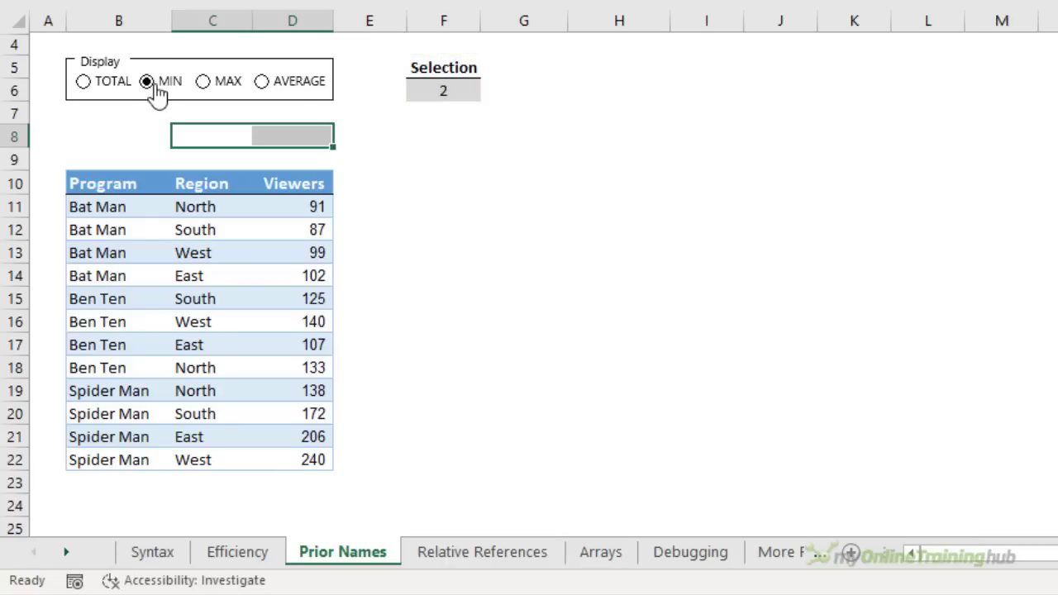
pyautogui.click(205, 85)
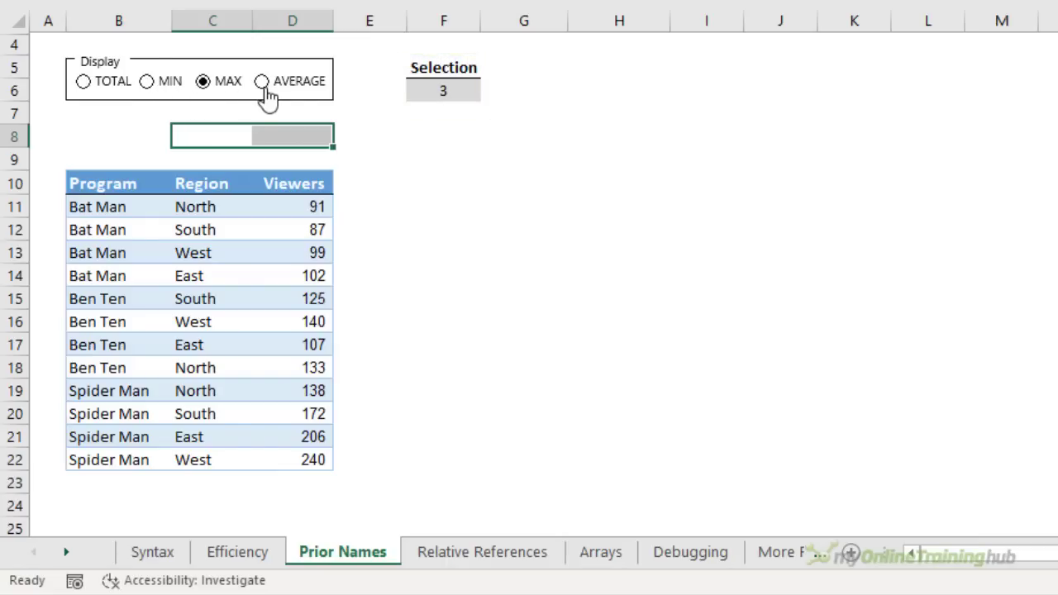
pyautogui.click(263, 82)
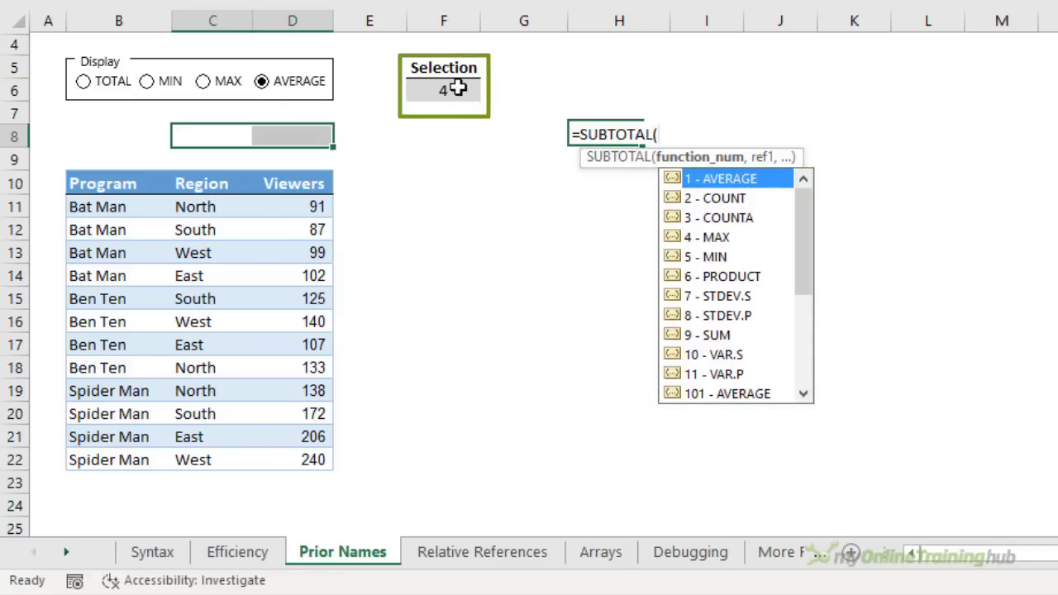
pyautogui.click(453, 91)
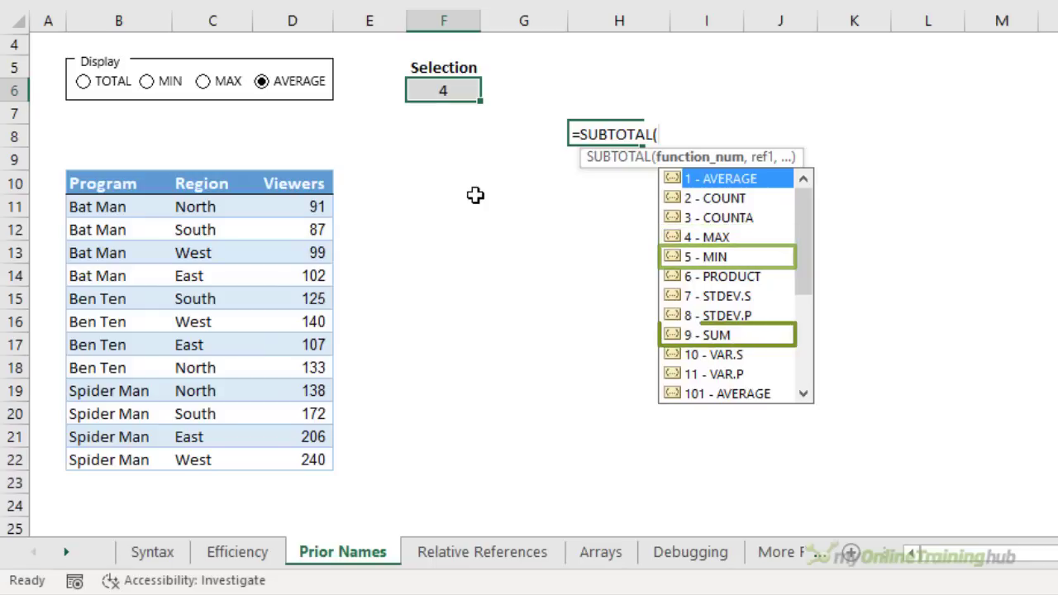
pyautogui.click(87, 82)
pyautogui.click(155, 83)
pyautogui.click(204, 81)
pyautogui.click(262, 81)
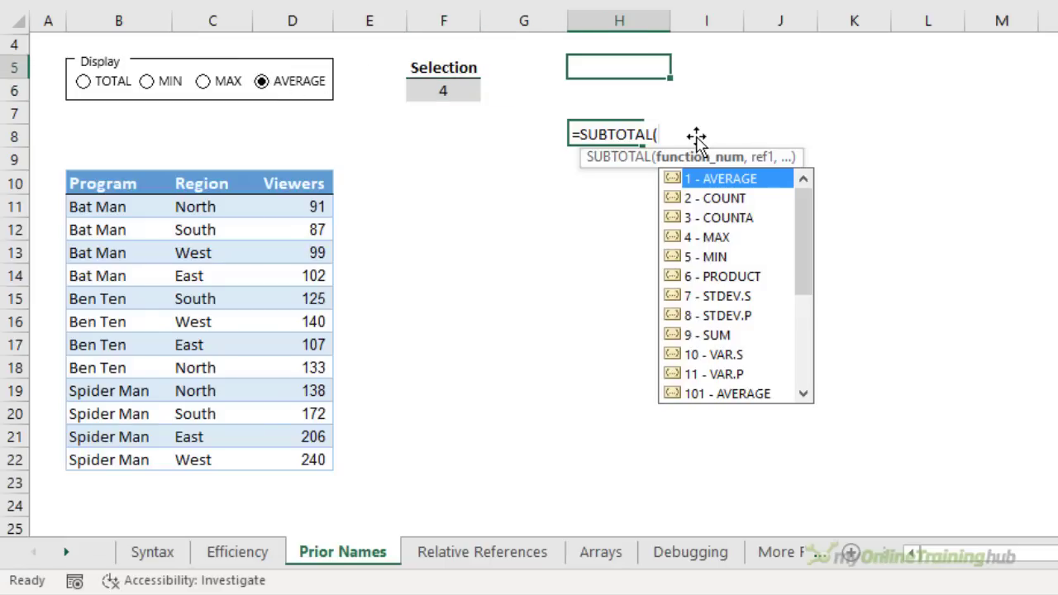
# Enter =CHOOSE(F6,9,5,4,1) in H5, then test it by switching Display to MIN and MAX.
pyautogui.write('=cho')
pyautogui.press('Tab')
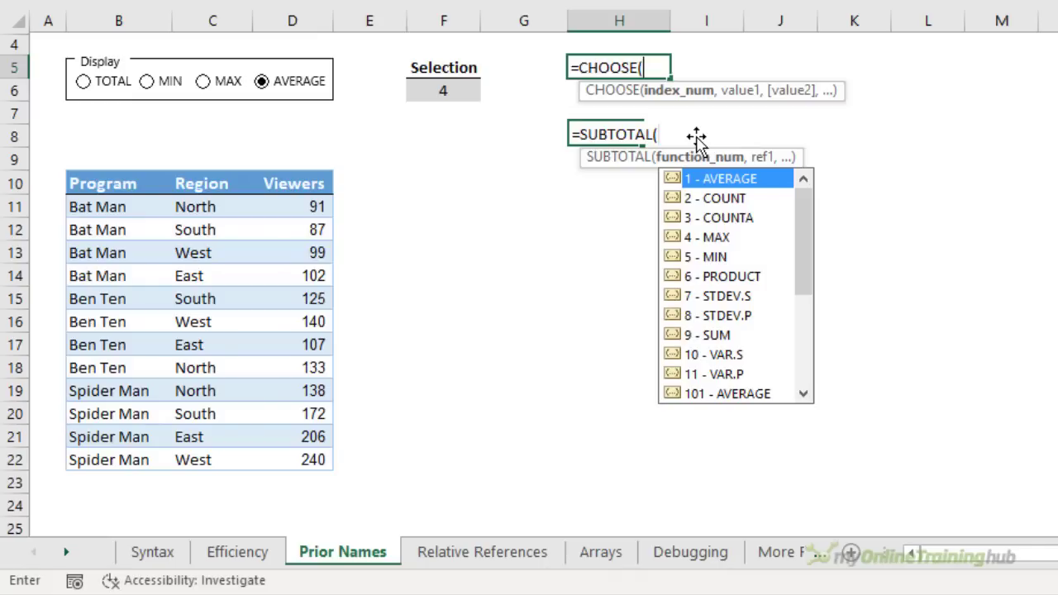
pyautogui.click(462, 89)
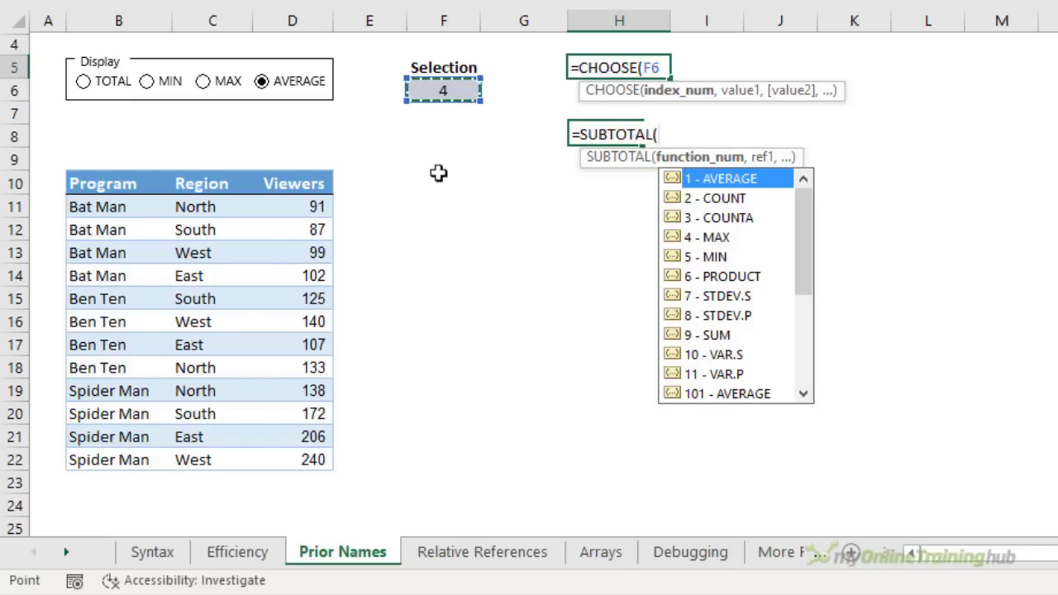
pyautogui.write(',')
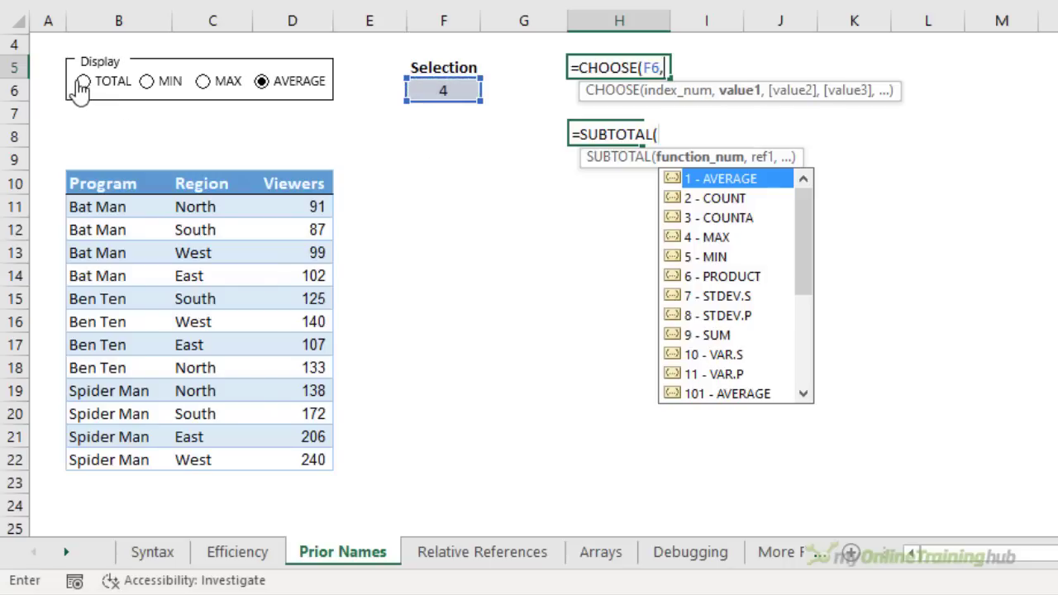
pyautogui.click(83, 81)
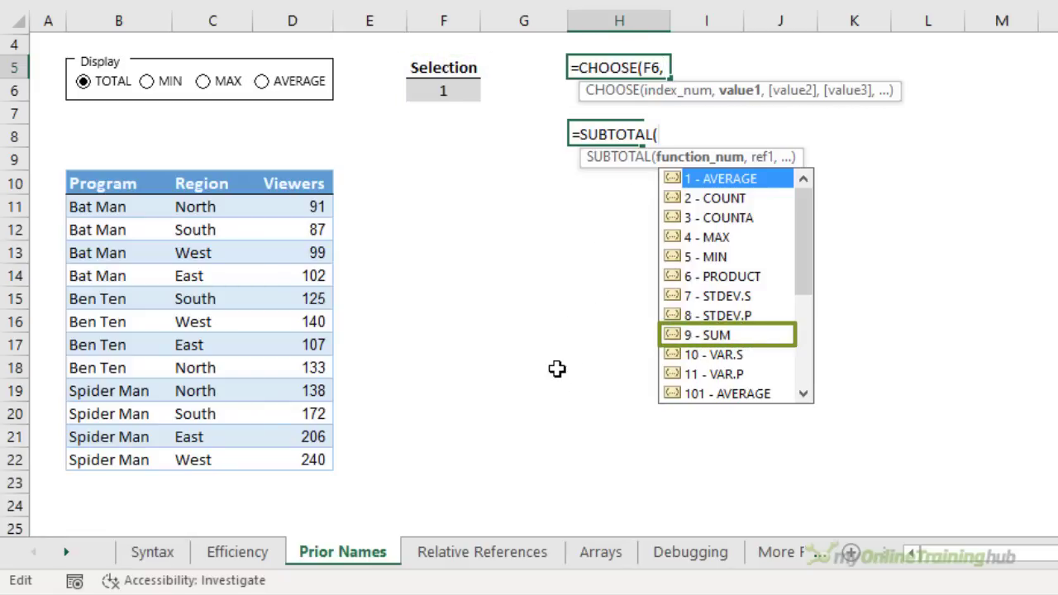
pyautogui.write('9,')
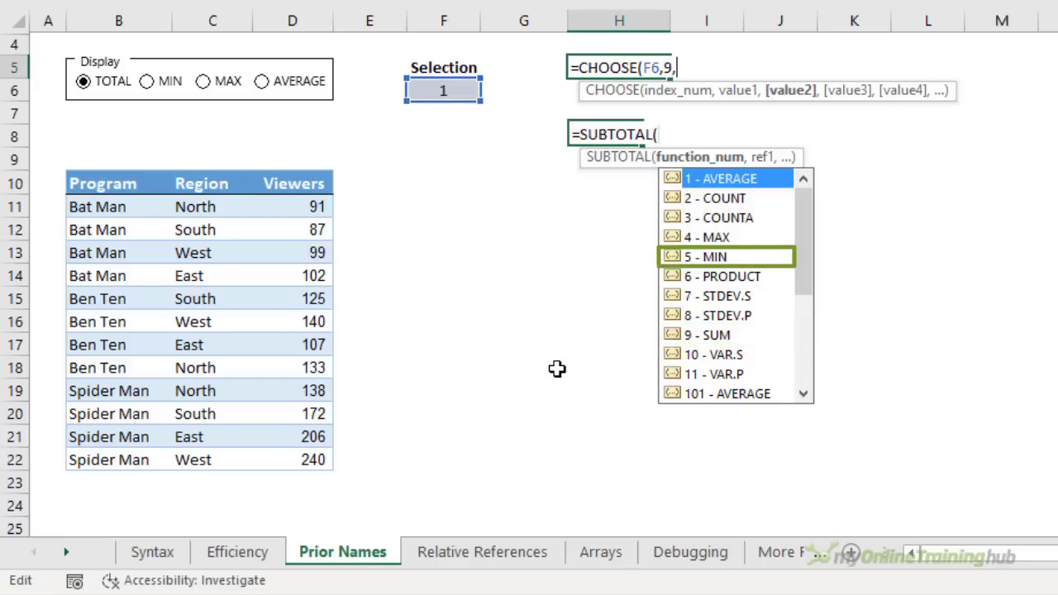
pyautogui.write('5,')
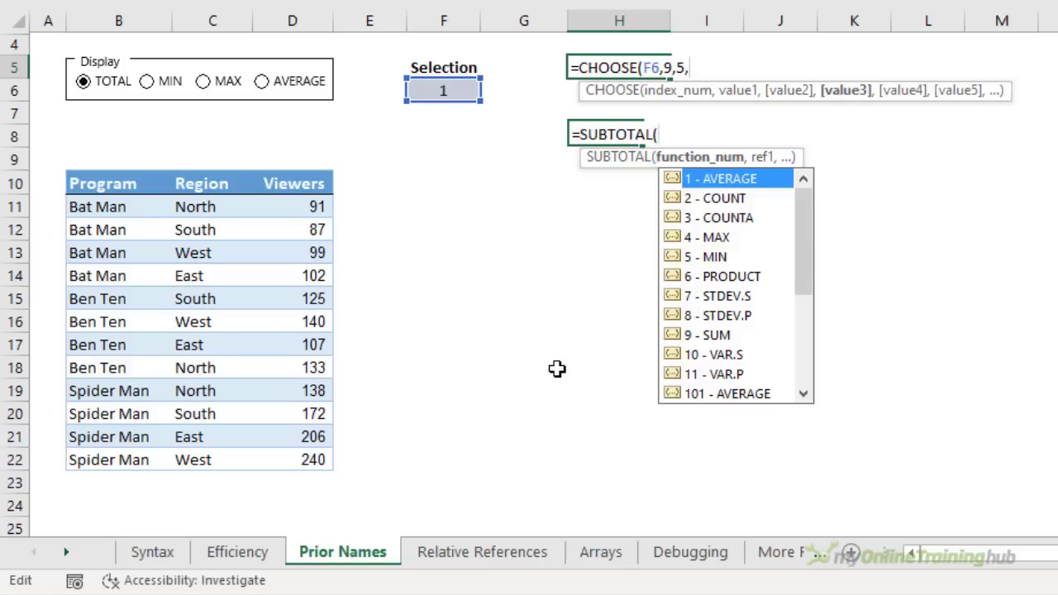
pyautogui.write('4,')
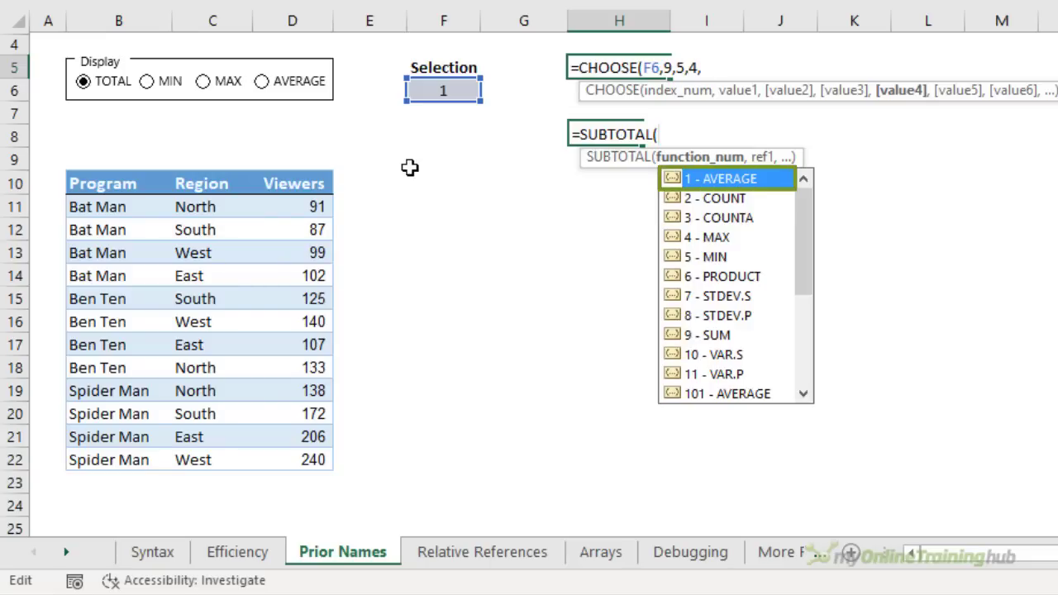
pyautogui.write('1)')
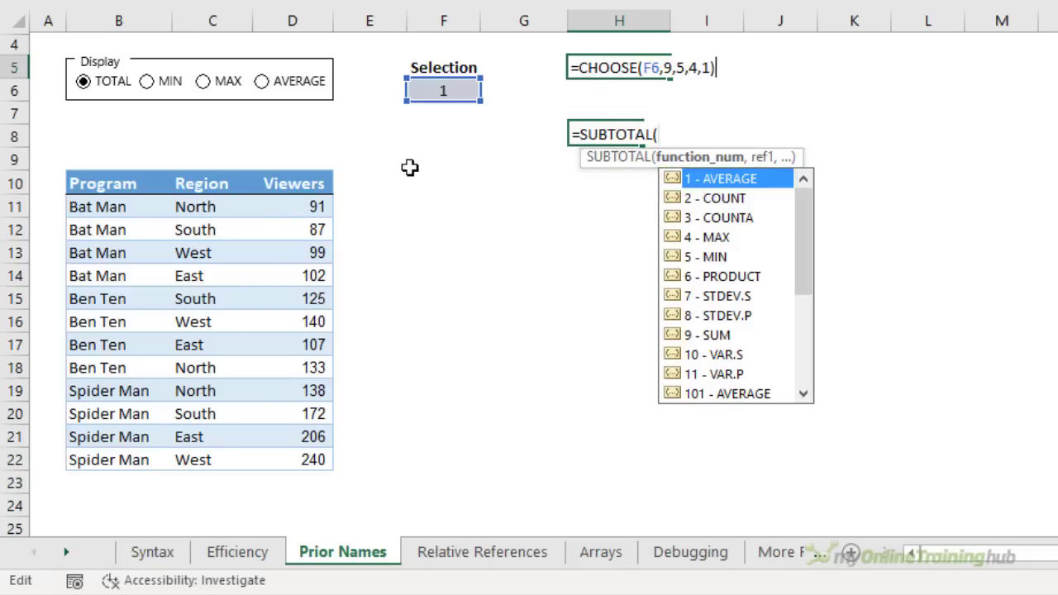
pyautogui.press('Return')
pyautogui.press('Up')
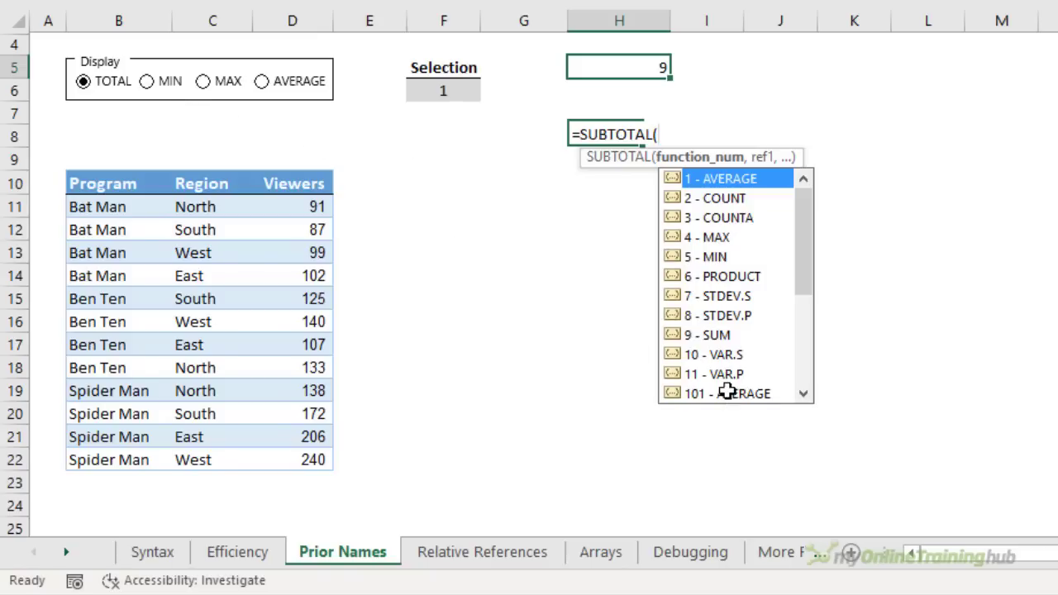
pyautogui.click(147, 82)
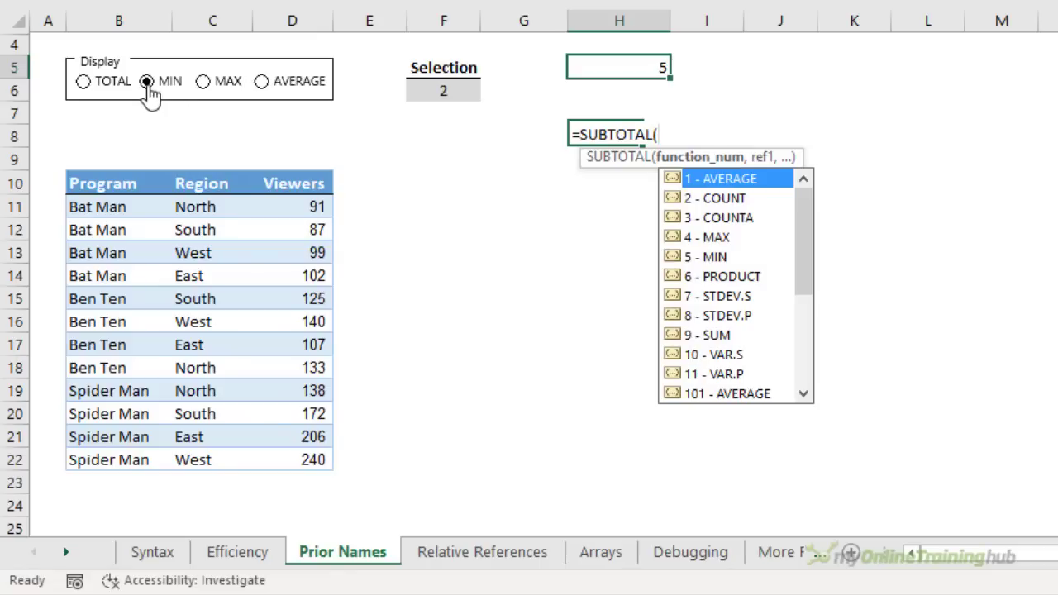
pyautogui.click(202, 82)
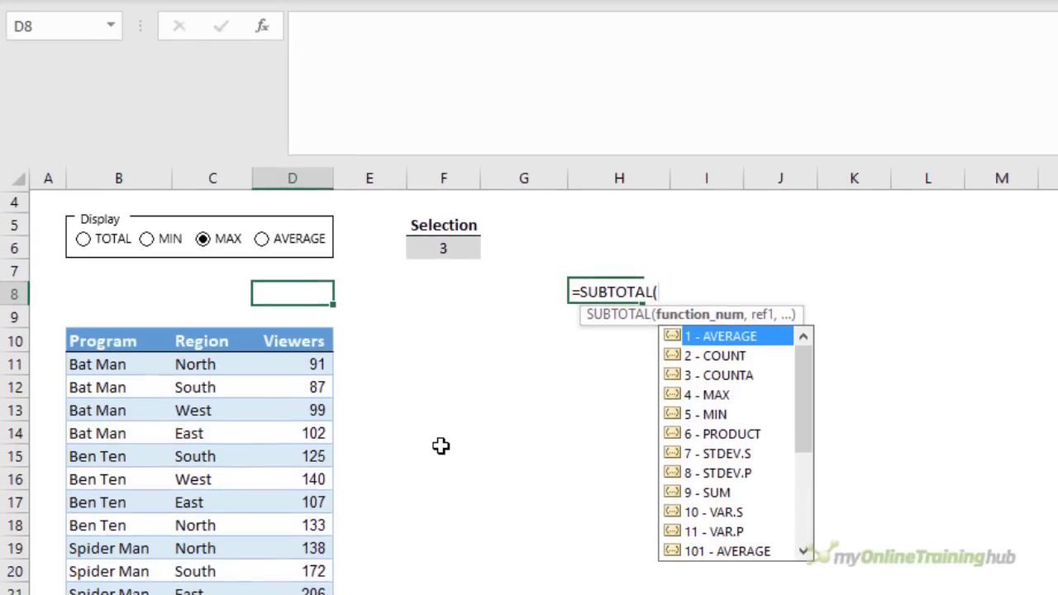
# Start a multi-line LET in D8 naming rng as D11:D22 and select as F6.
pyautogui.write('=let')
pyautogui.press('Tab')
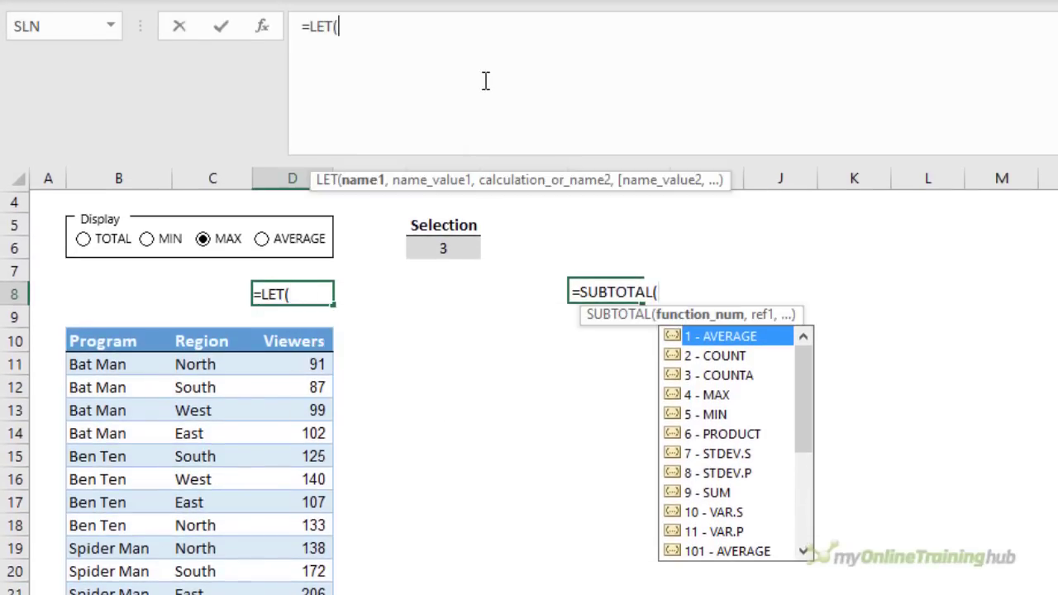
pyautogui.hotkey('alt', 'Return')
pyautogui.write('rng,')
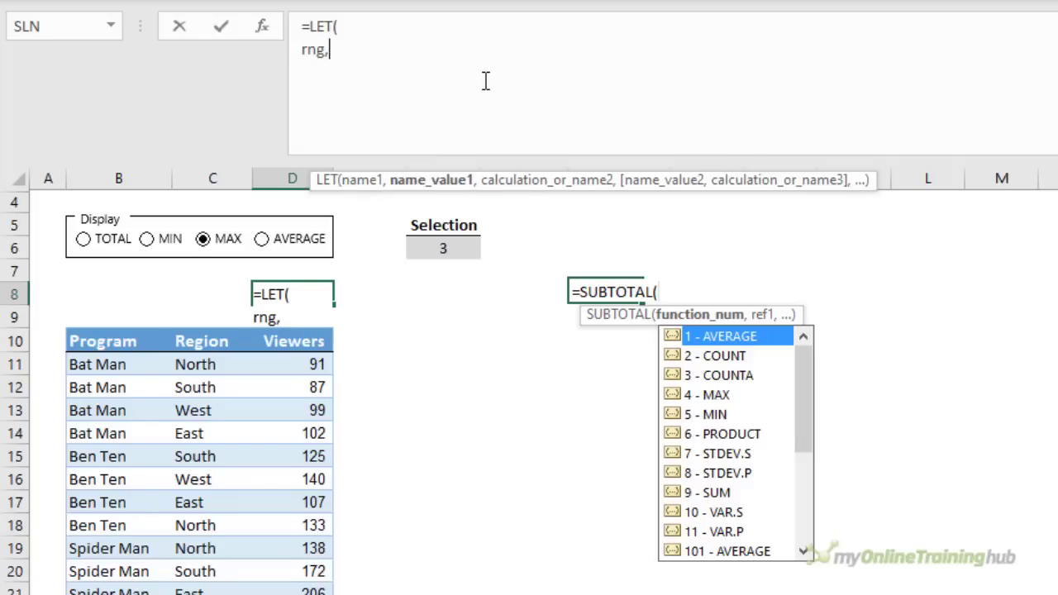
pyautogui.moveTo(290, 364); pyautogui.dragTo(293, 591)
pyautogui.write(',')
pyautogui.hotkey('alt', 'Return')
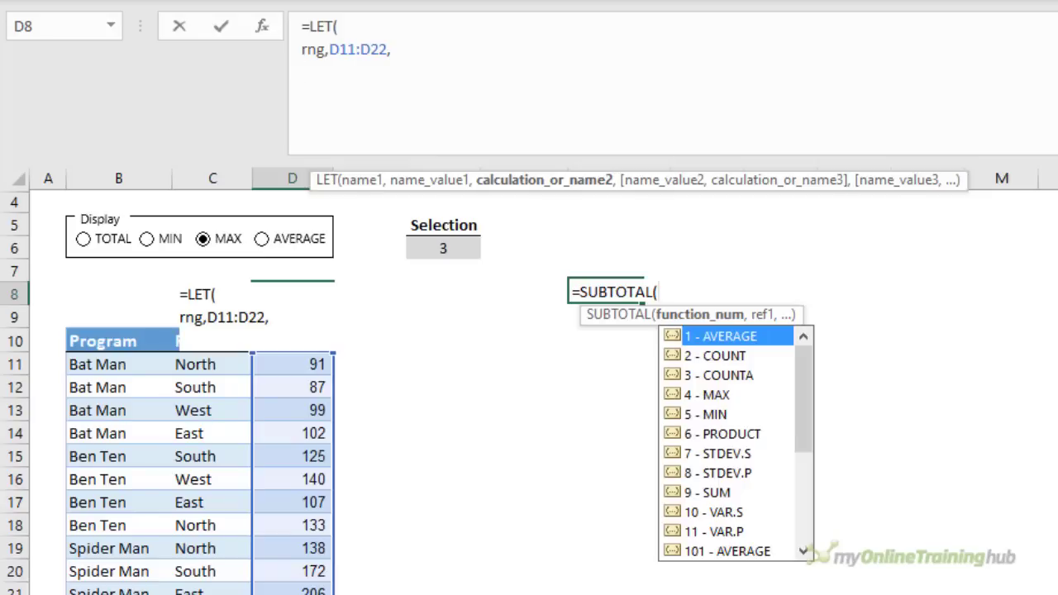
pyautogui.write('select,')
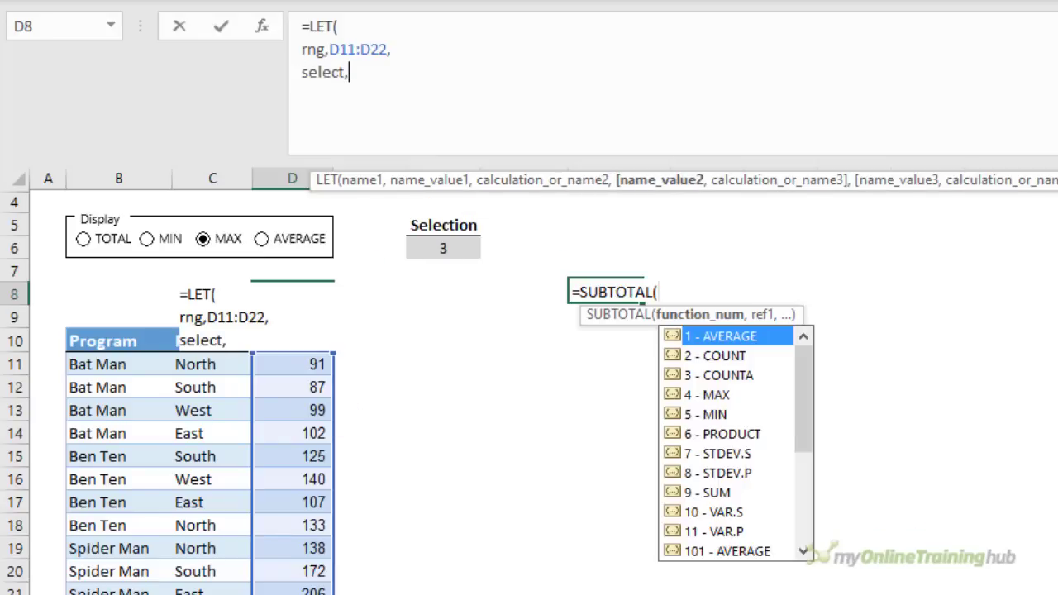
pyautogui.click(444, 251)
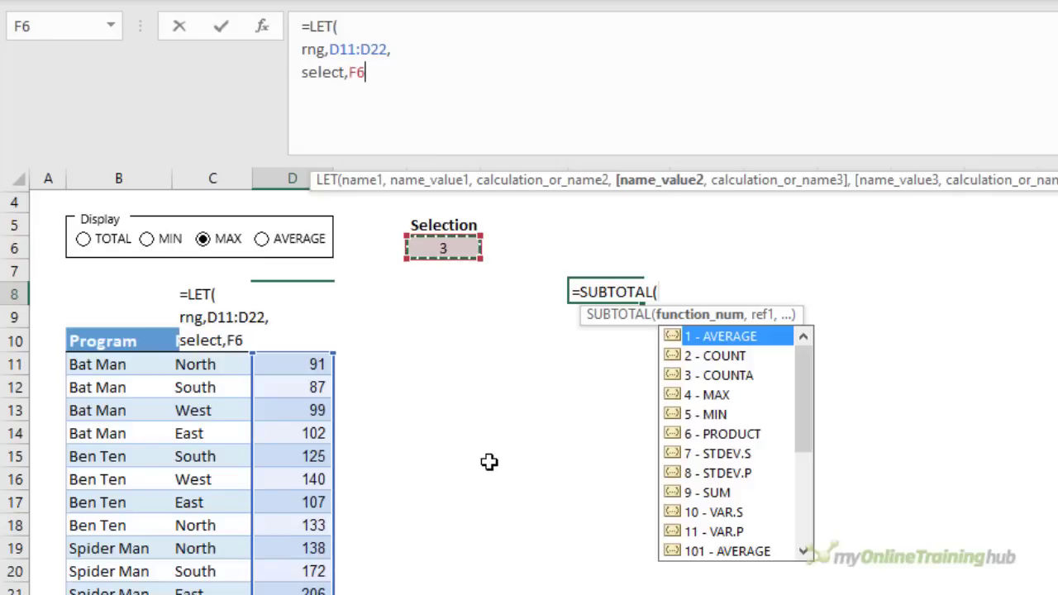
pyautogui.write(',')
# Add the name agg as CHOOSE(select,9,5,4,1).
pyautogui.hotkey('alt', 'Return')
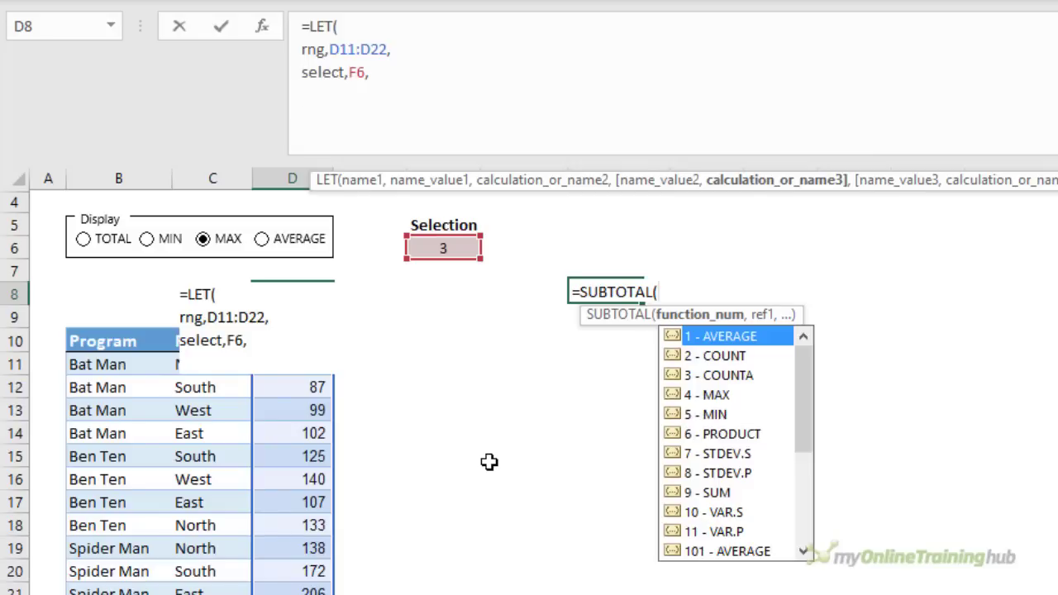
pyautogui.write('agg')
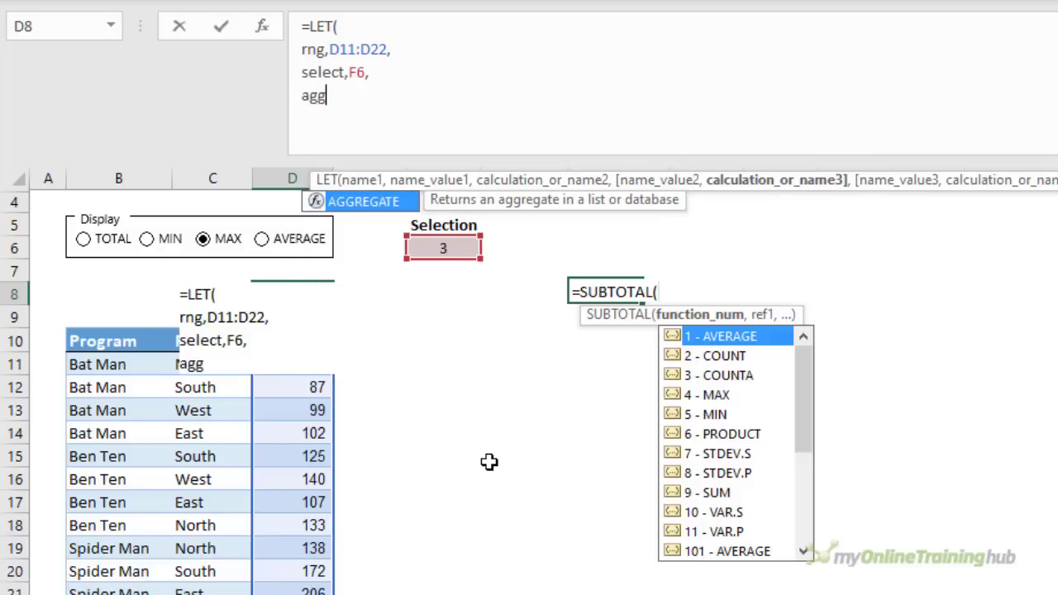
pyautogui.write(', choo')
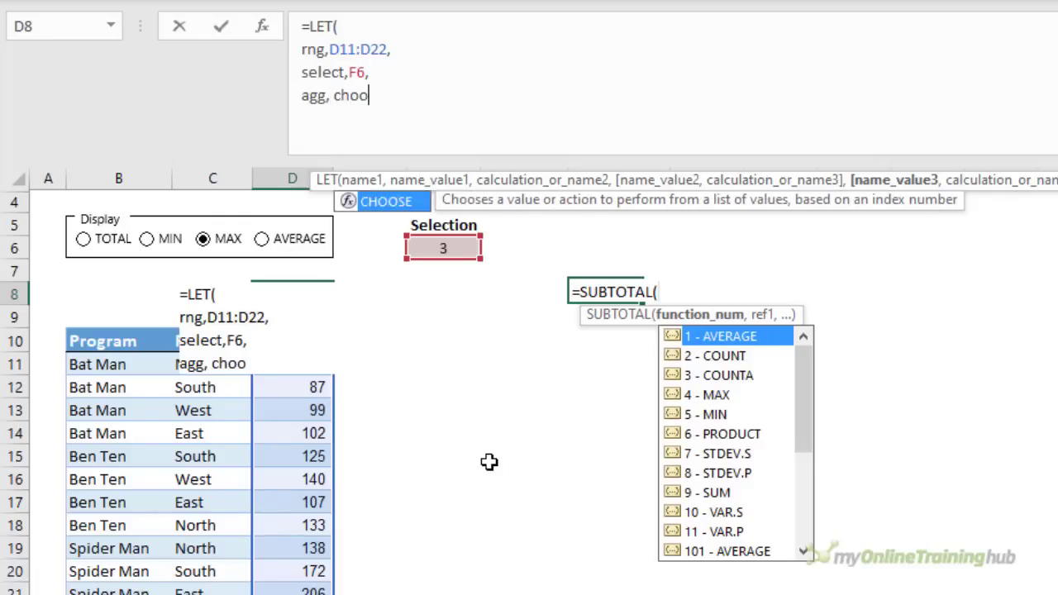
pyautogui.press('Tab')
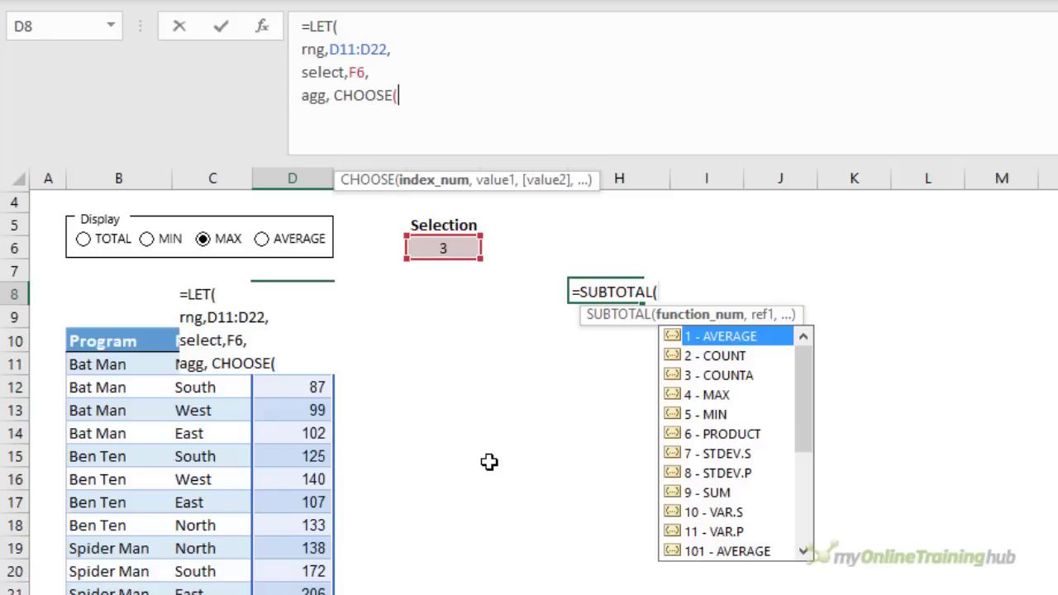
pyautogui.write('sel')
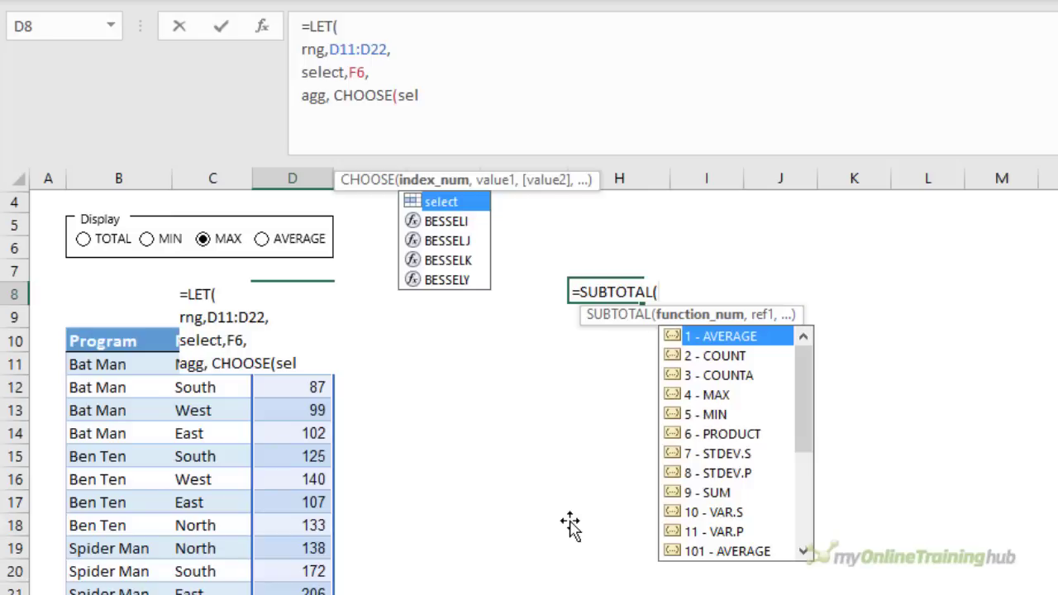
pyautogui.press('Tab')
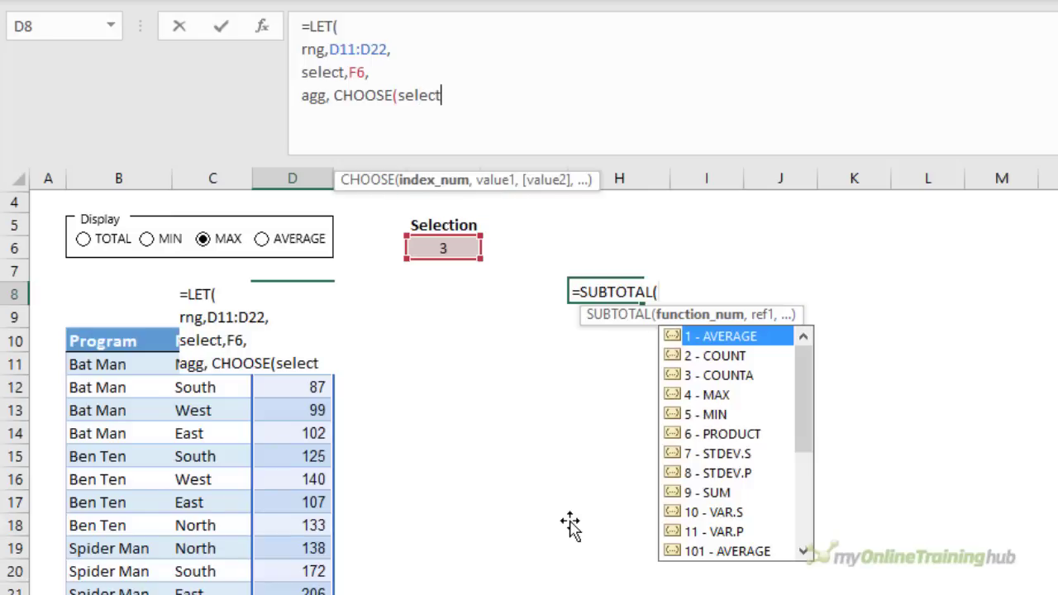
pyautogui.write(',')
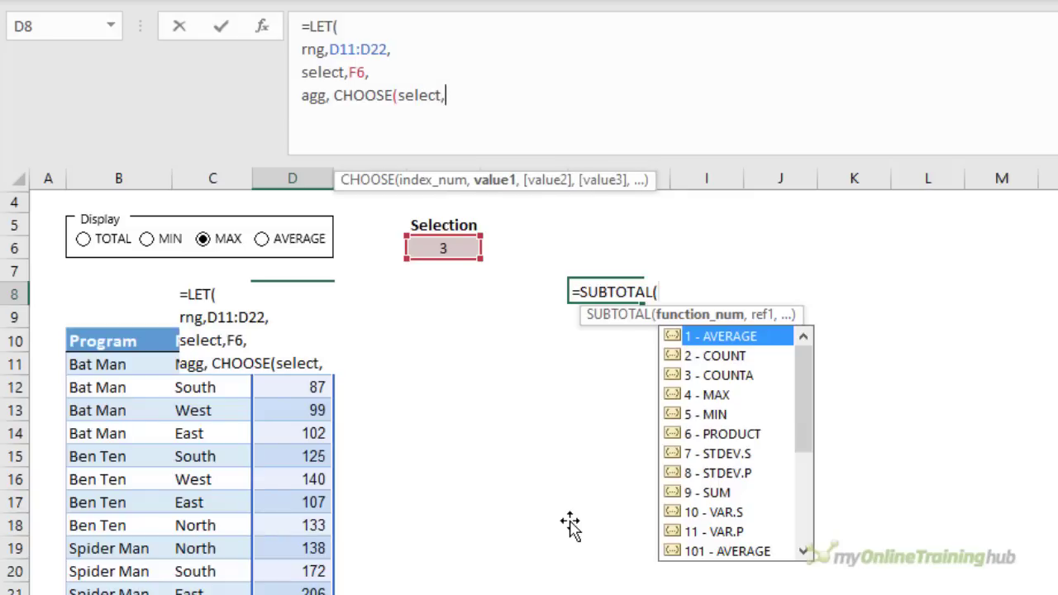
pyautogui.write('9,')
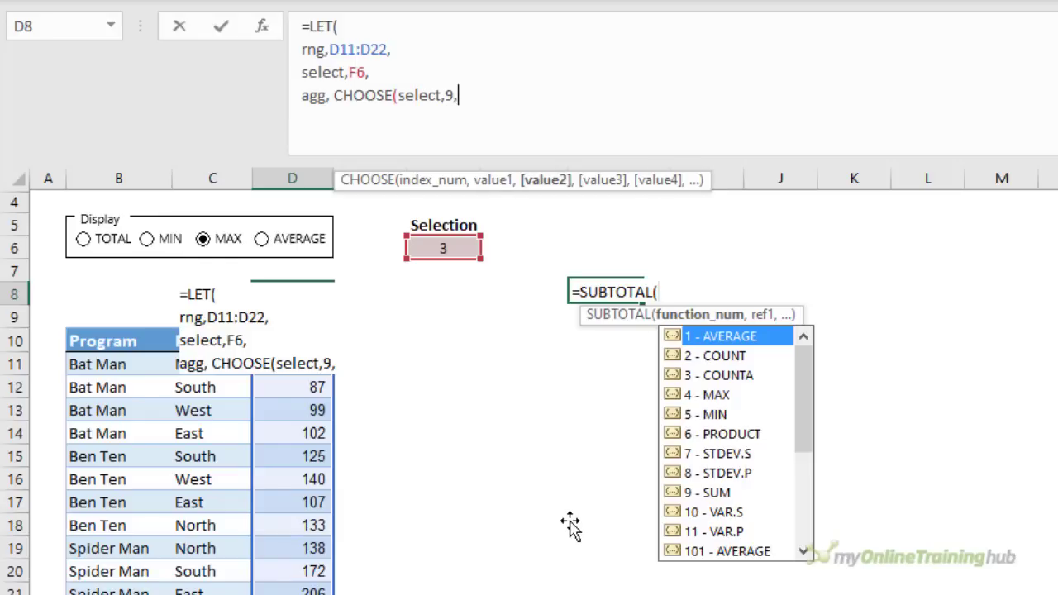
pyautogui.write('5,4')
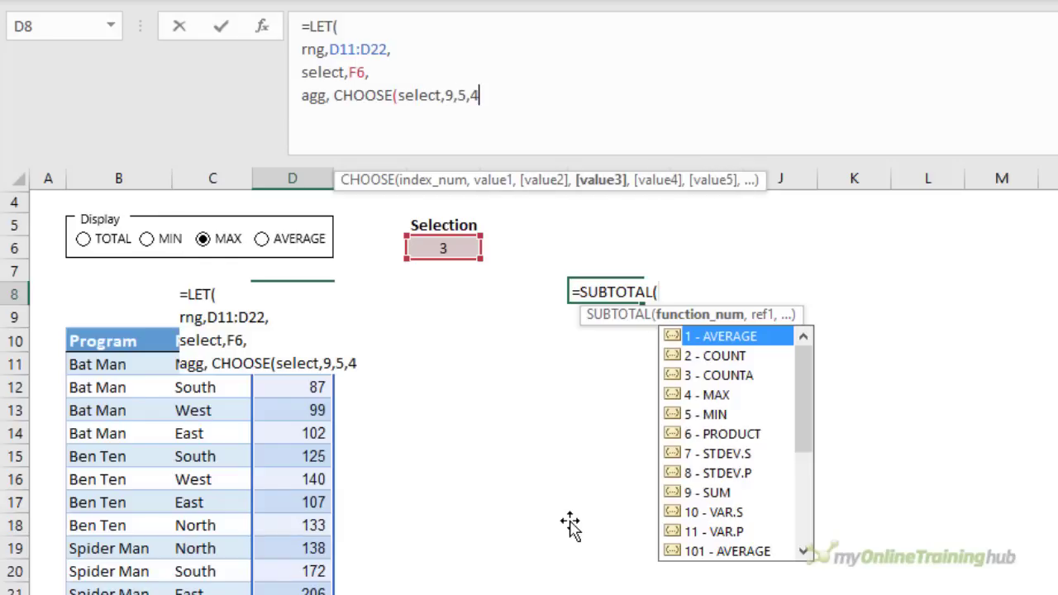
pyautogui.write(',1)')
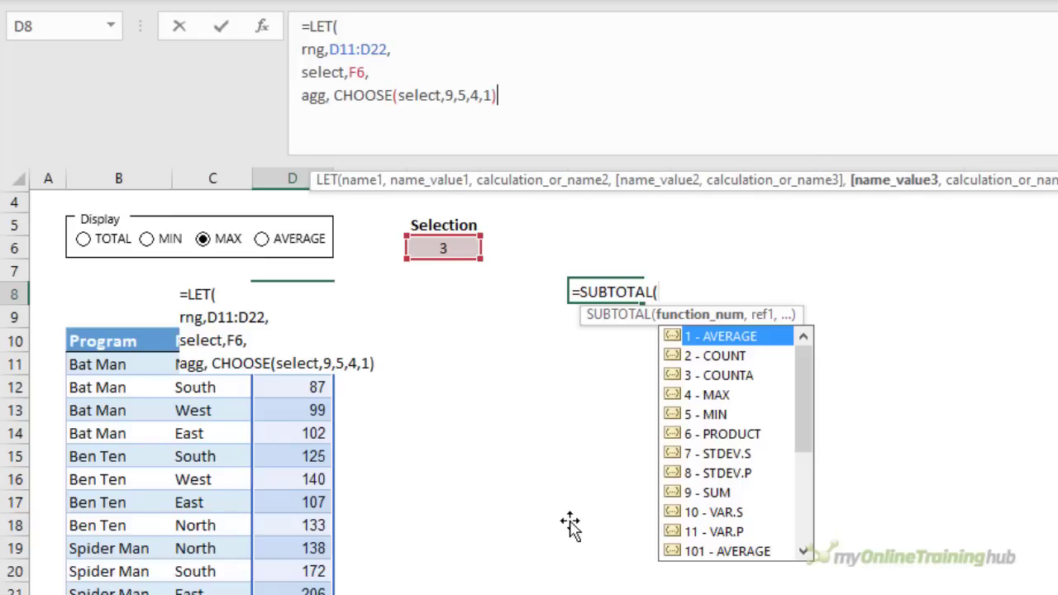
pyautogui.write(',')
# Finish D8's LET with the calculation SUBTOTAL(agg,rng) and enter it.
pyautogui.hotkey('alt', 'Return')
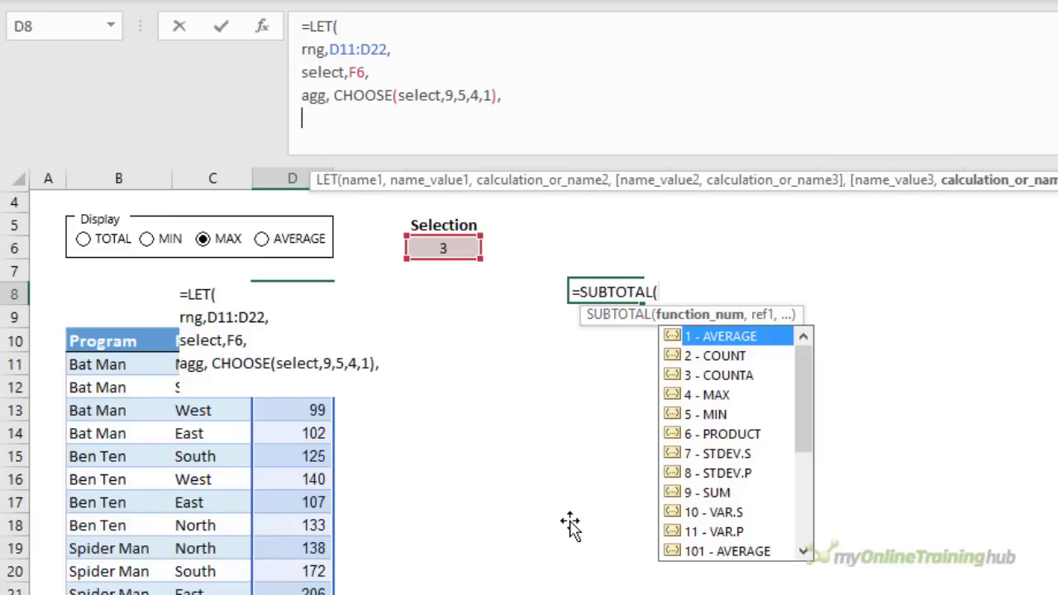
pyautogui.write('subt')
pyautogui.press('Tab')
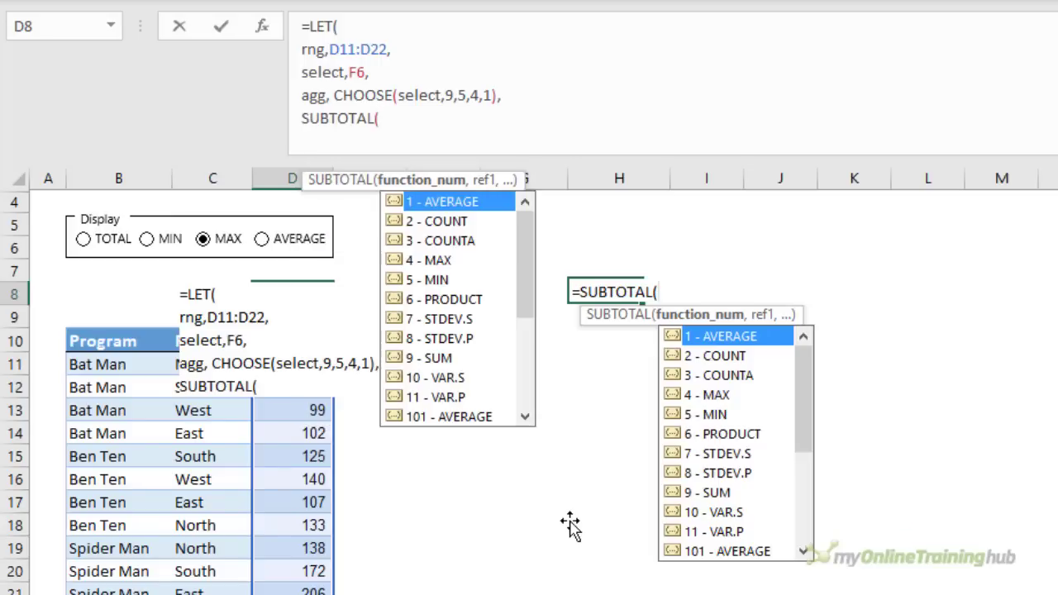
pyautogui.doubleClick(312, 95)
pyautogui.hotkey('ctrl', 'c')
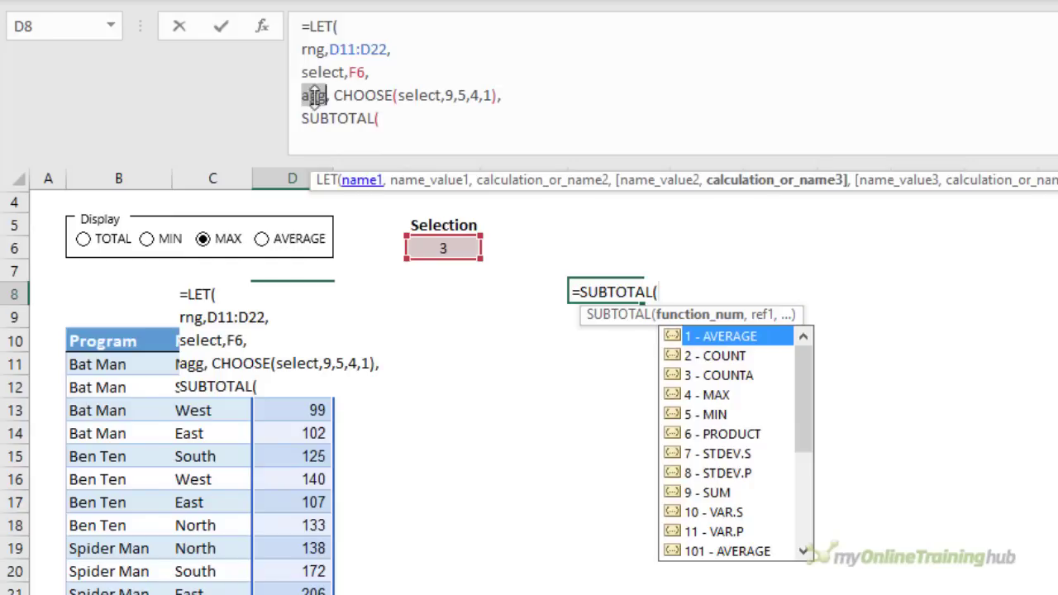
pyautogui.click(397, 125)
pyautogui.hotkey('ctrl', 'v')
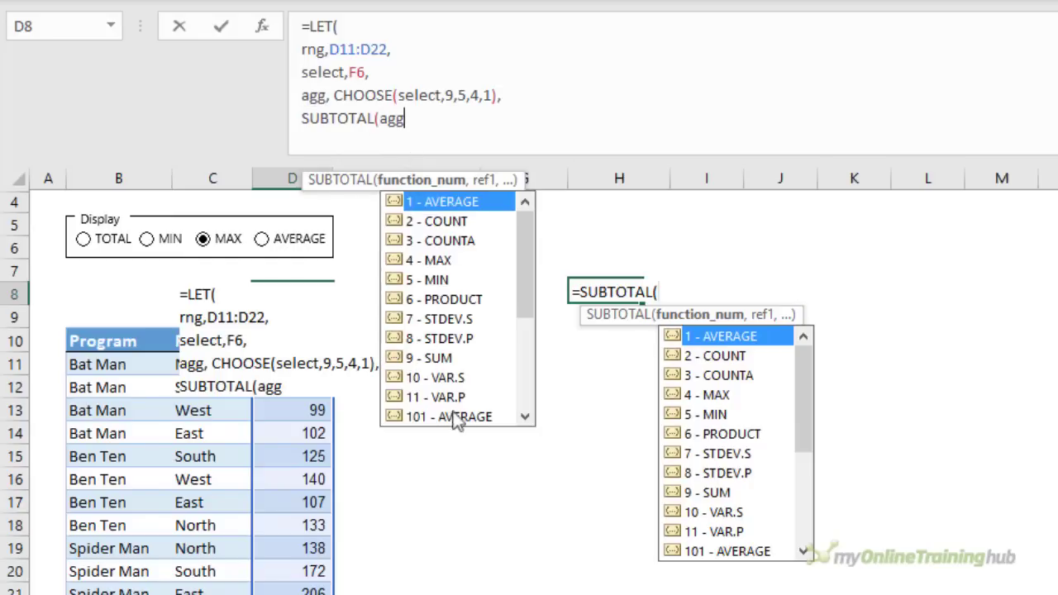
pyautogui.write(',')
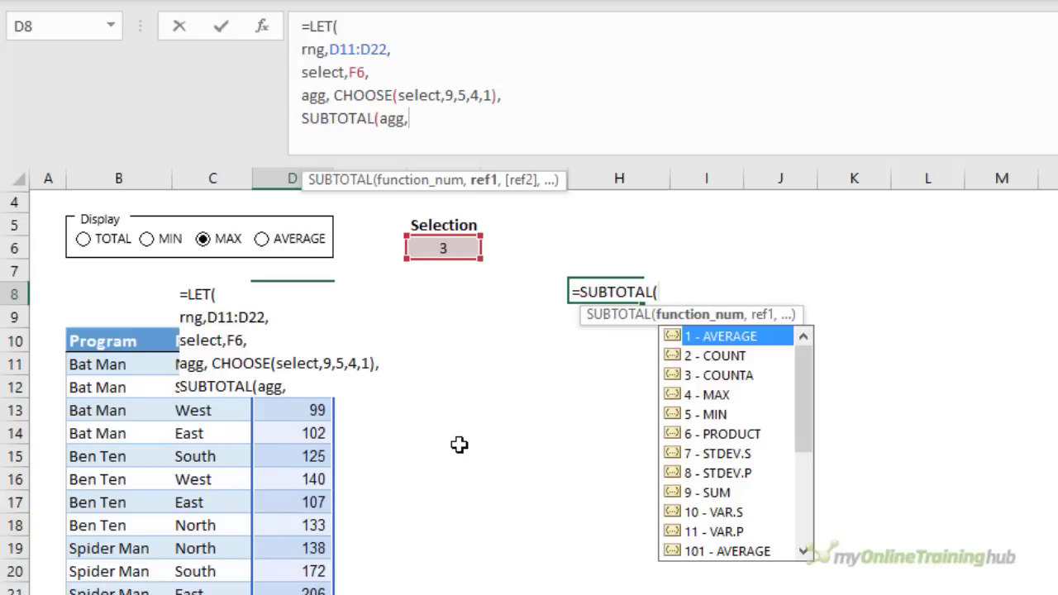
pyautogui.write('rn')
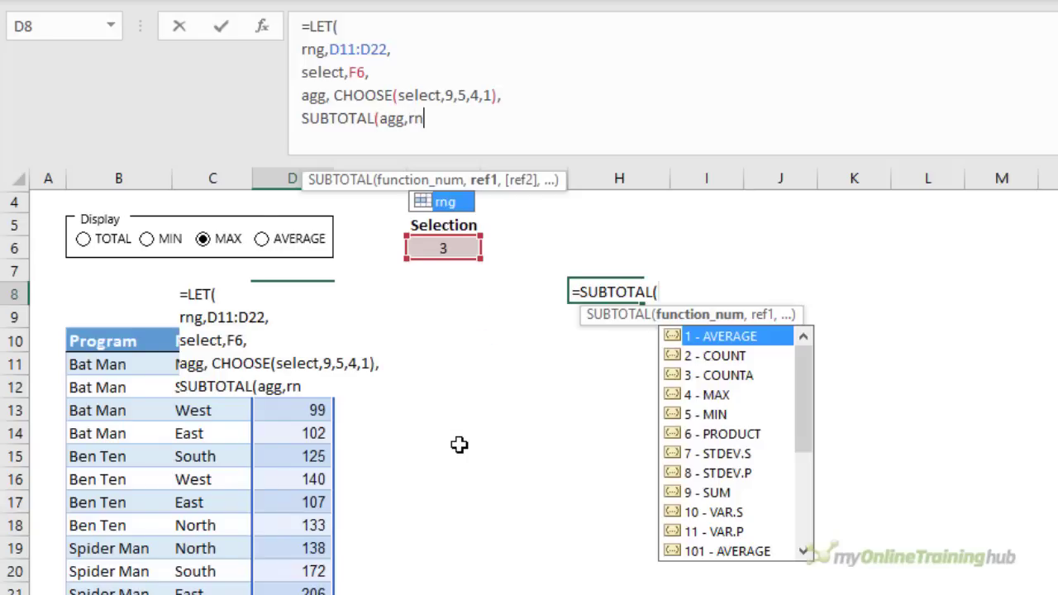
pyautogui.write('g)')
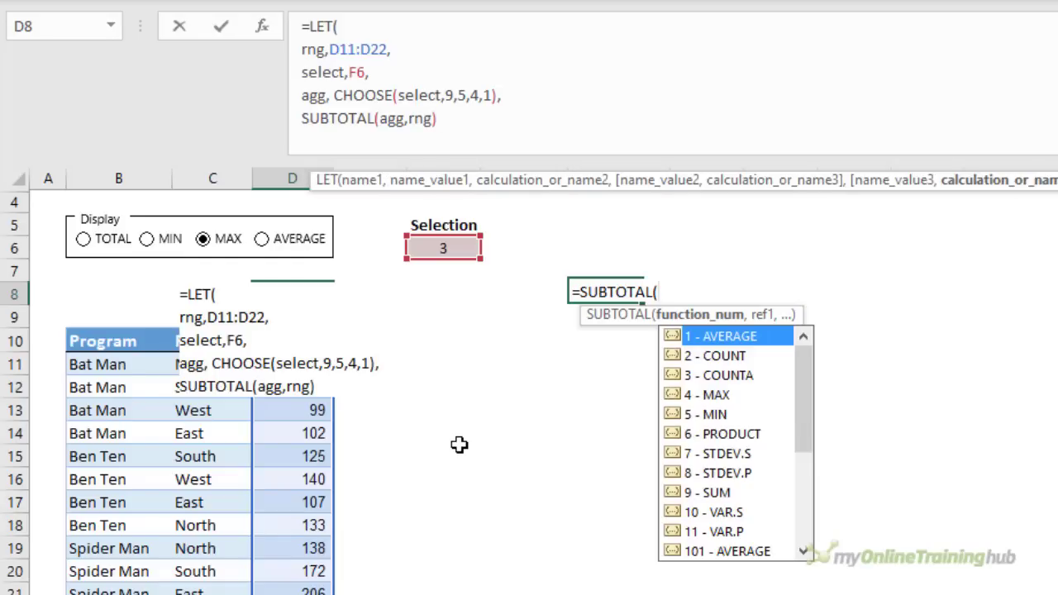
pyautogui.write(')')
pyautogui.press('Return')
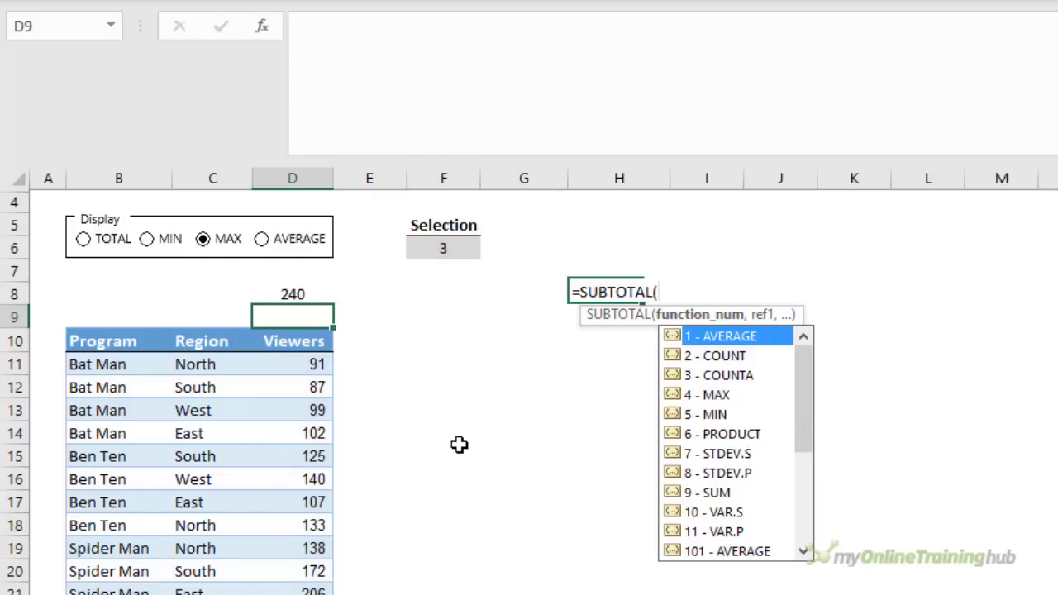
pyautogui.press('Up')
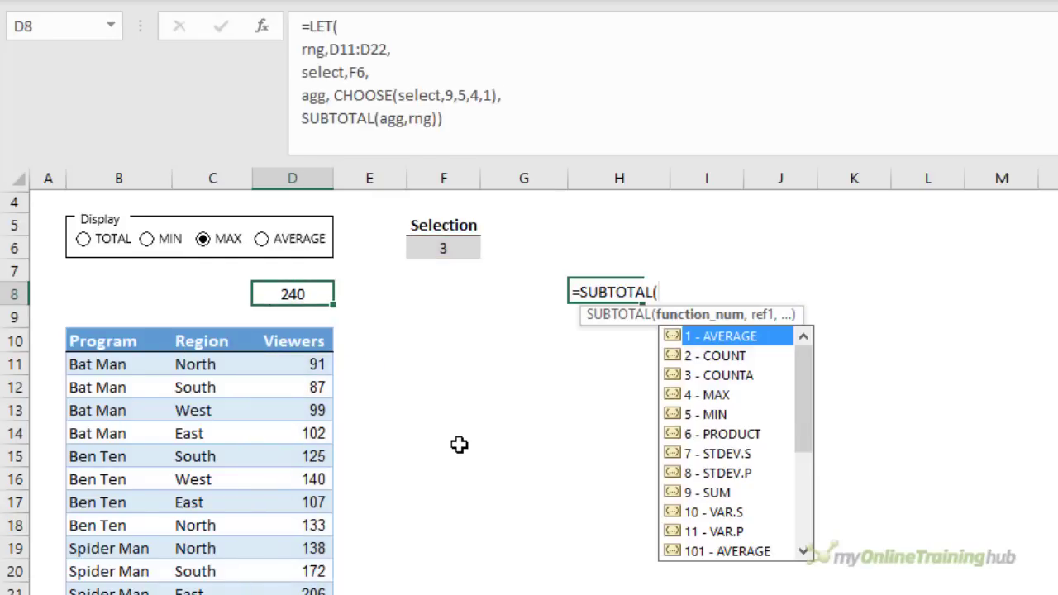
# Test D8 by switching Display to MIN, TOTAL, then AVERAGE (137).
pyautogui.click(147, 240)
pyautogui.click(84, 241)
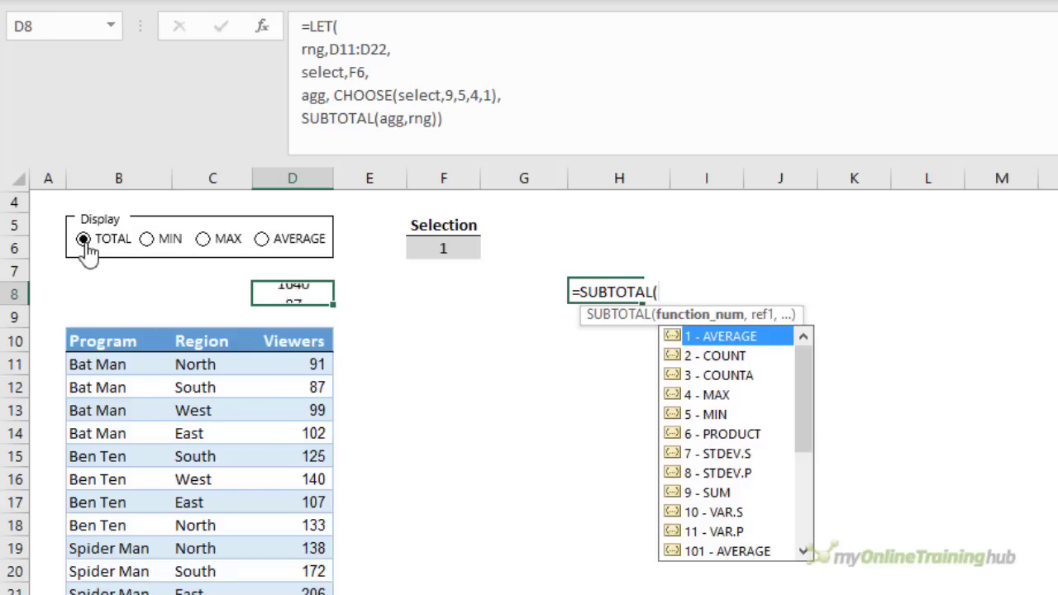
pyautogui.click(263, 241)
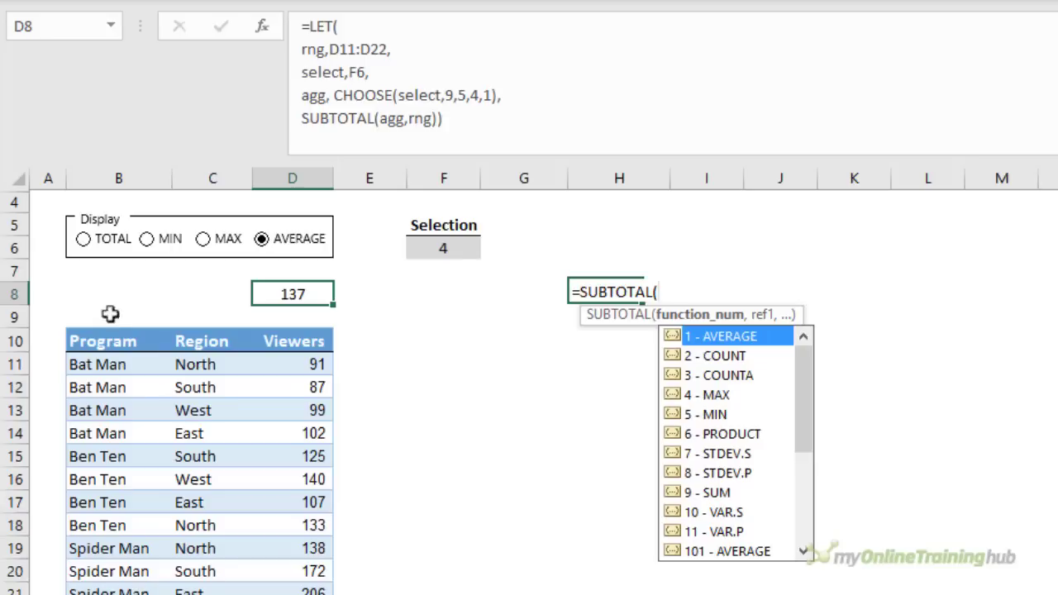
pyautogui.click(208, 292)
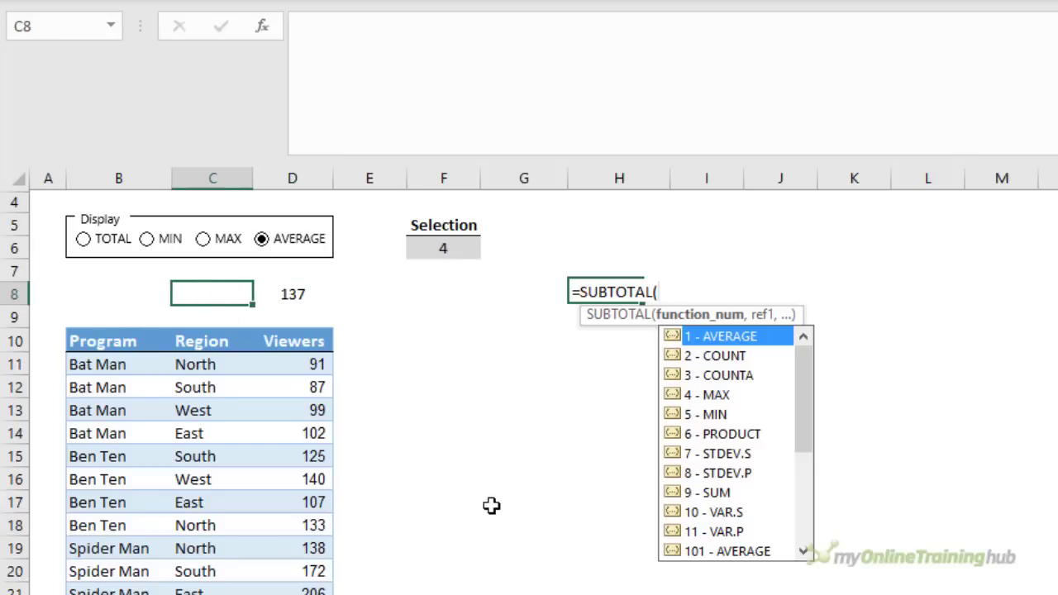
# Enter =CHOOSE(F6,"Total","Minimum","Maximum","Average")&" Viewers" in C8.
pyautogui.write('=choo')
pyautogui.press('Tab')
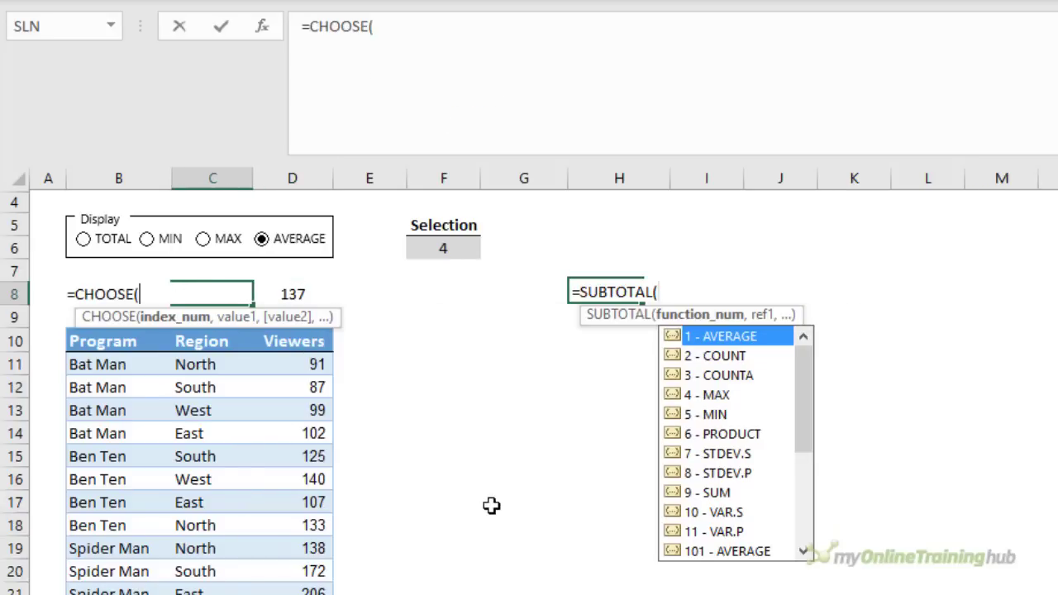
pyautogui.click(463, 249)
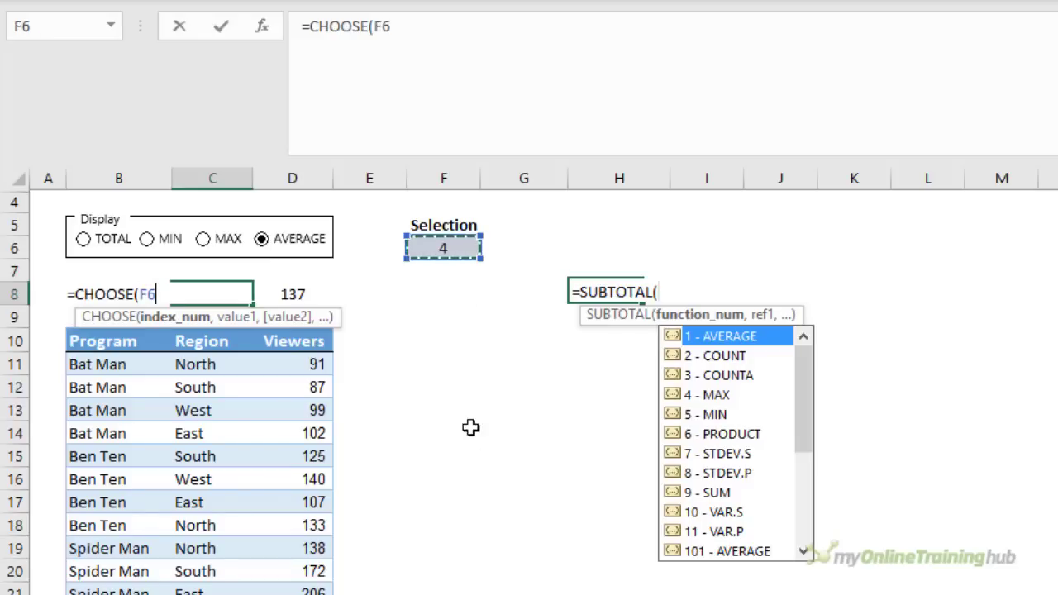
pyautogui.write(',')
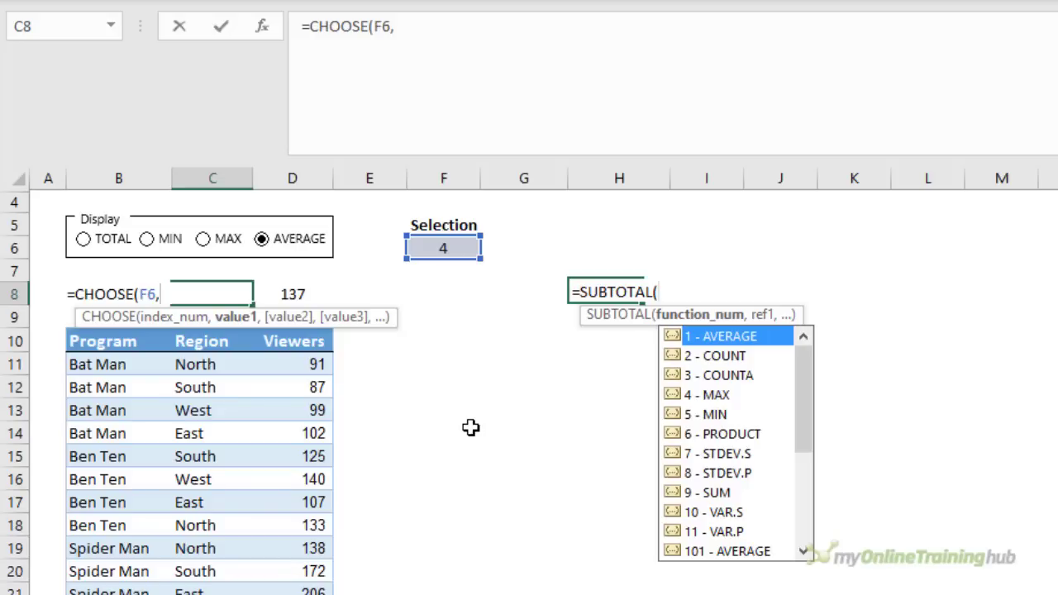
pyautogui.write('"Total",')
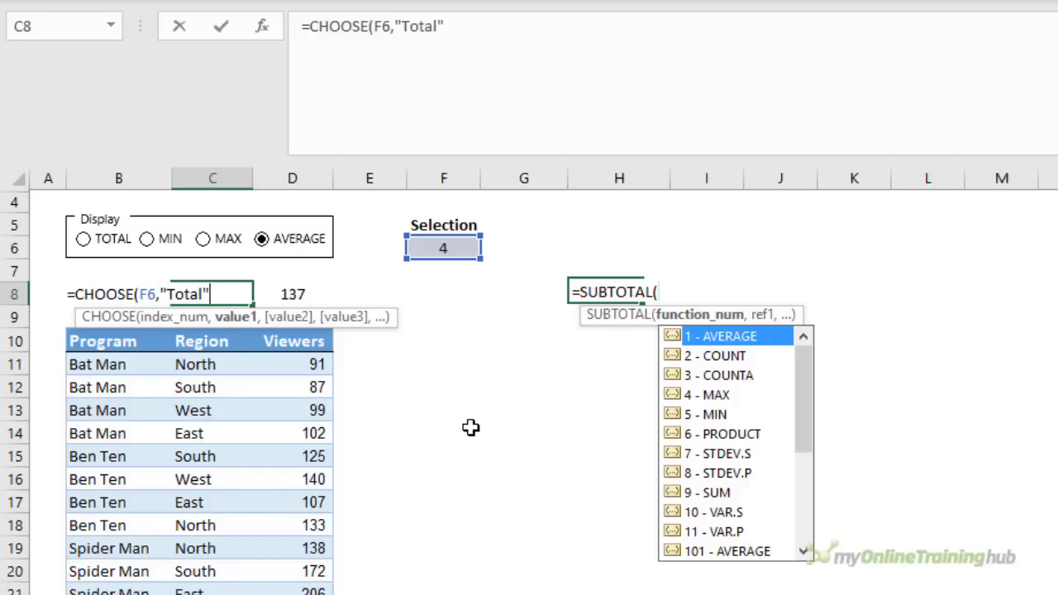
pyautogui.write('"Minimum","Maximum","Average')
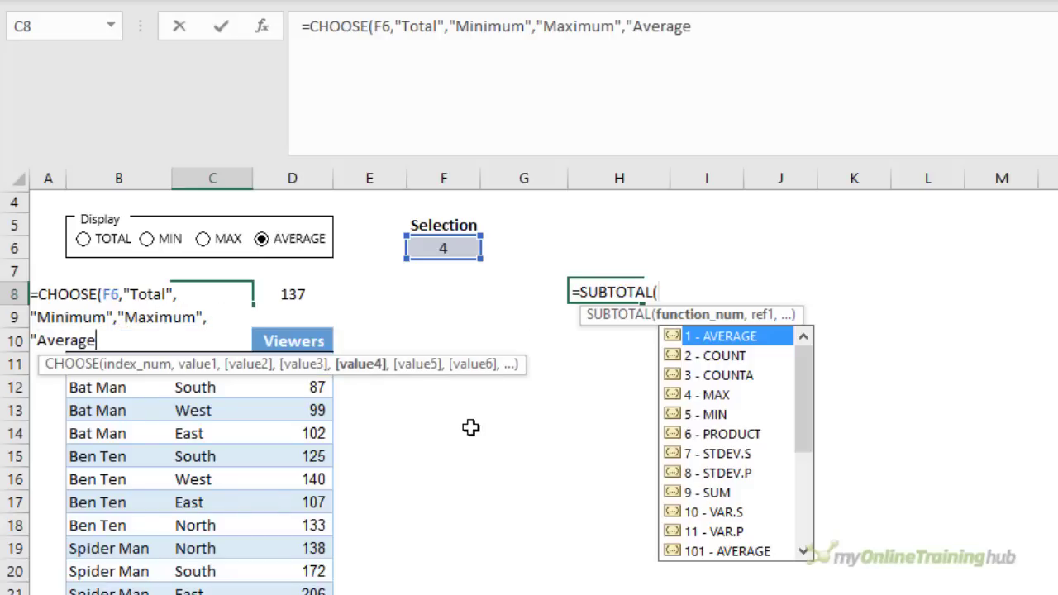
pyautogui.write('")&" Vie')
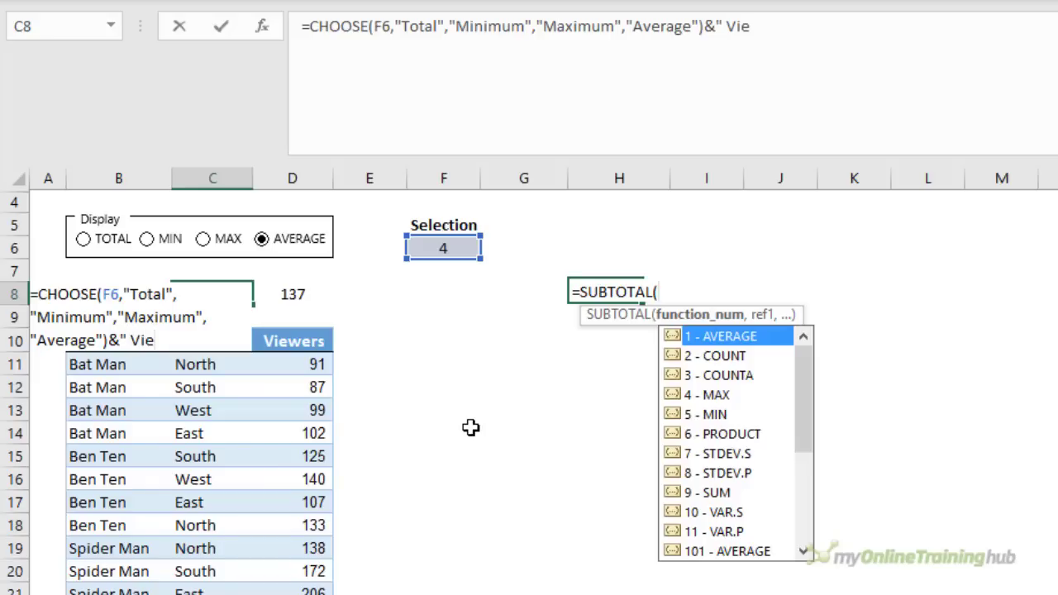
pyautogui.write('wers"')
pyautogui.press('Return')
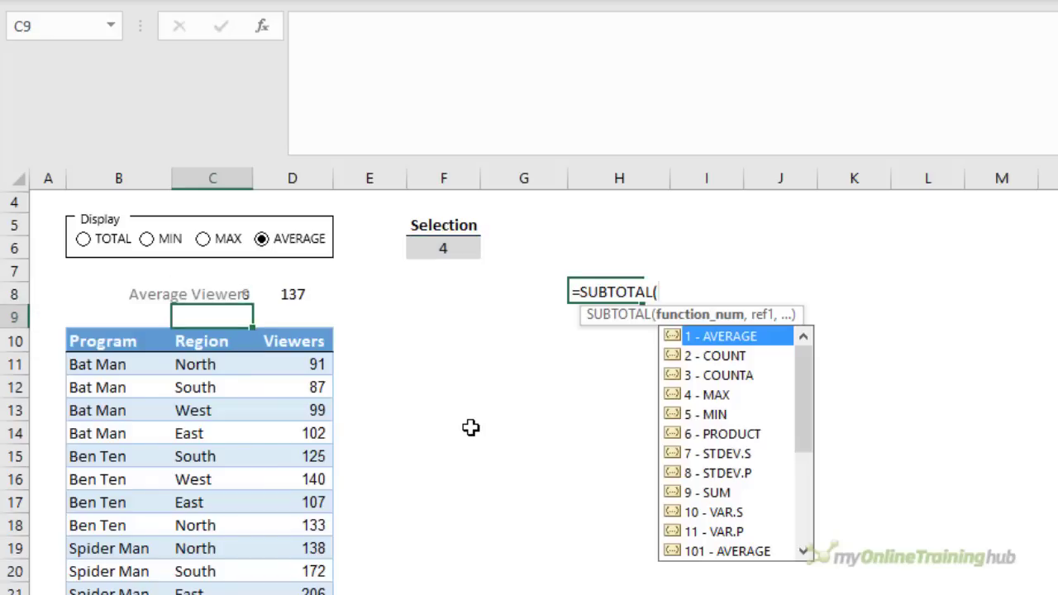
# Cycle Display through MAX, MIN, TOTAL and AVERAGE to check the C8 label follows.
pyautogui.click(463, 461)
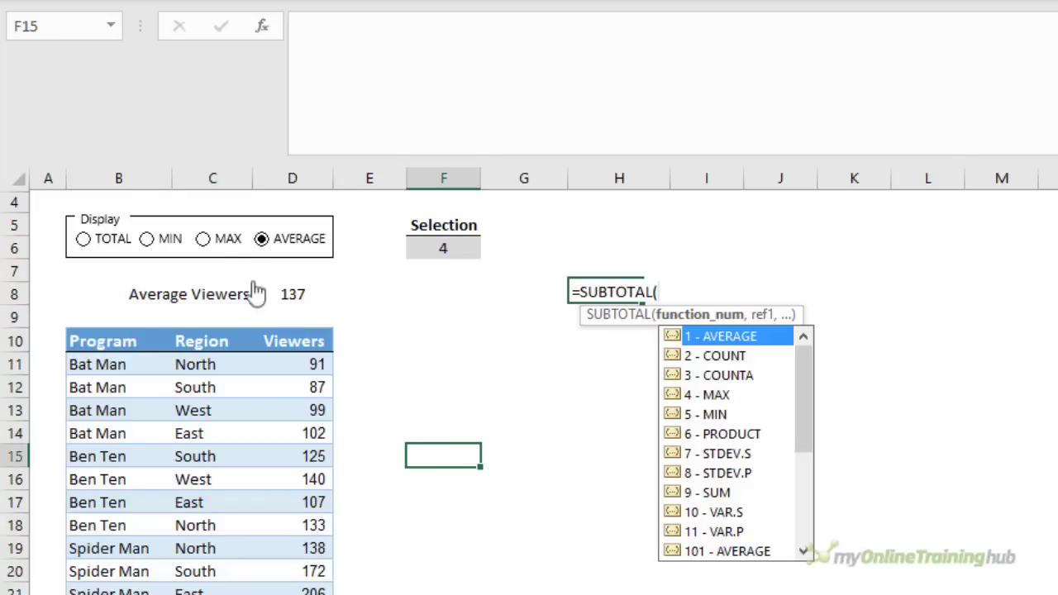
pyautogui.click(204, 239)
pyautogui.click(147, 241)
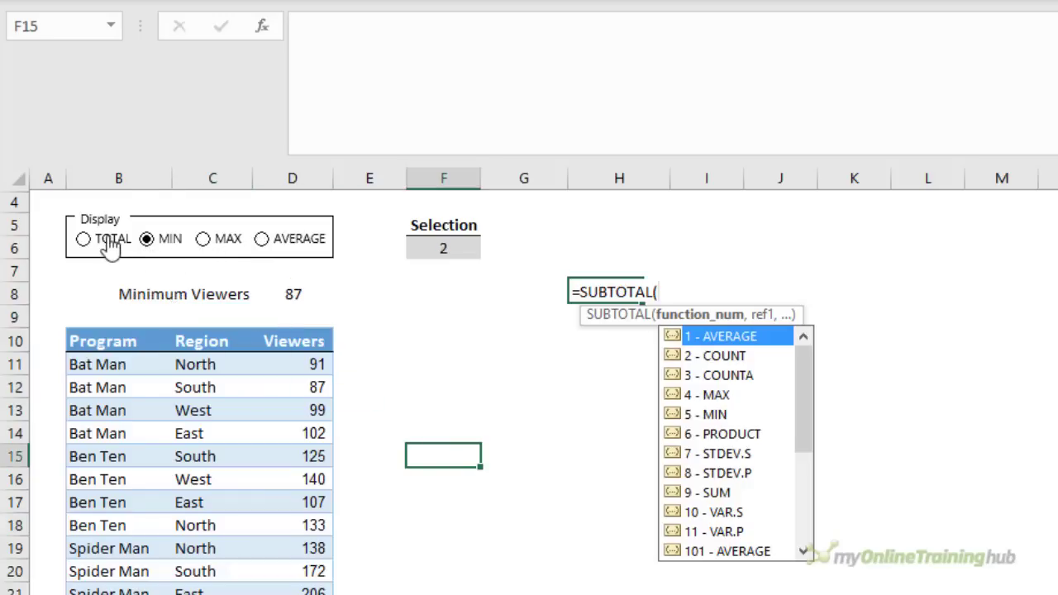
pyautogui.click(111, 241)
pyautogui.click(163, 242)
pyautogui.click(204, 241)
pyautogui.click(261, 239)
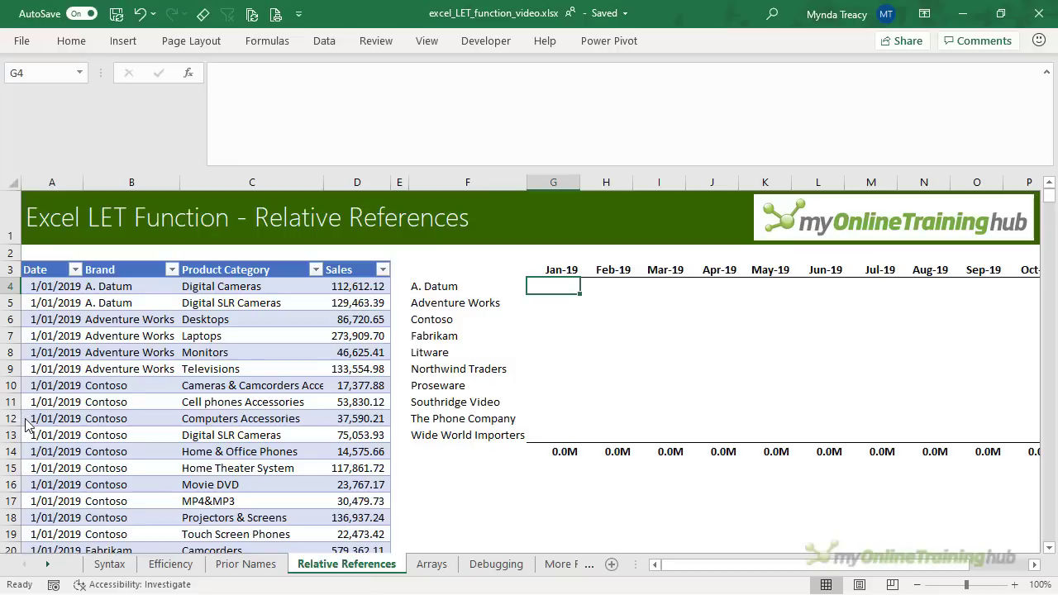
# Check that the month headers from G3 are first-of-month dates like 1/01/2019.
pyautogui.click(555, 271)
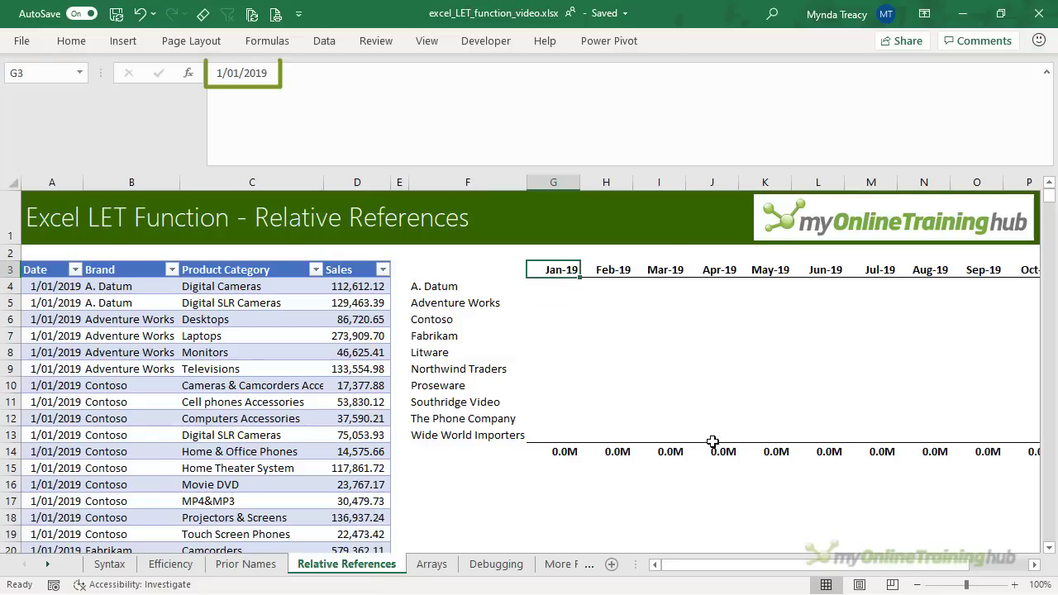
pyautogui.press('Right')
pyautogui.press('Right')
pyautogui.press('Right')
pyautogui.press('Right')
pyautogui.press('Right')
pyautogui.press('Right')
pyautogui.press('Right')
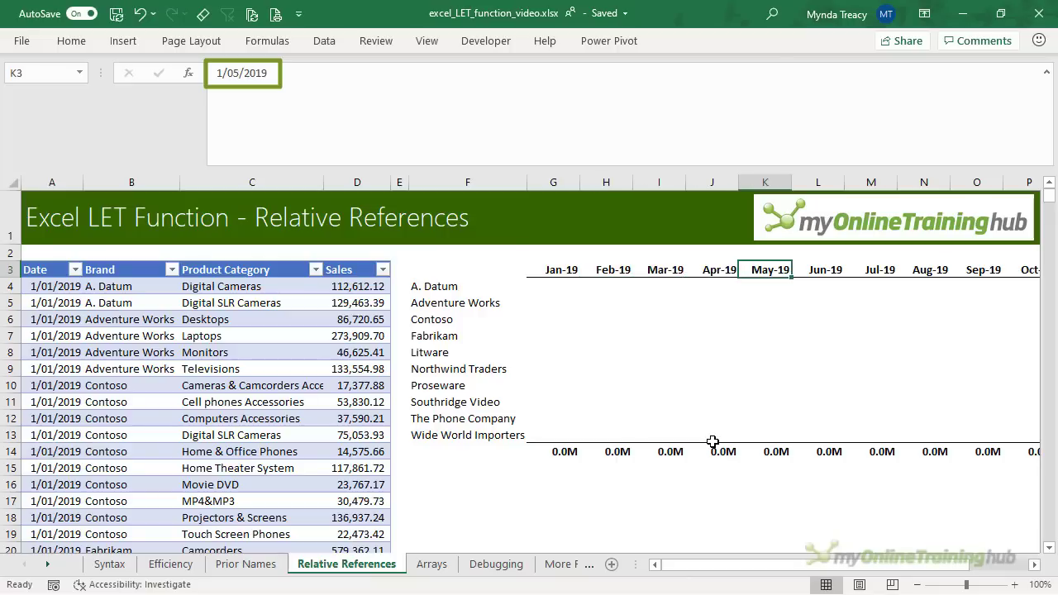
pyautogui.press('Left')
pyautogui.press('Left')
pyautogui.press('Left')
pyautogui.press('Left')
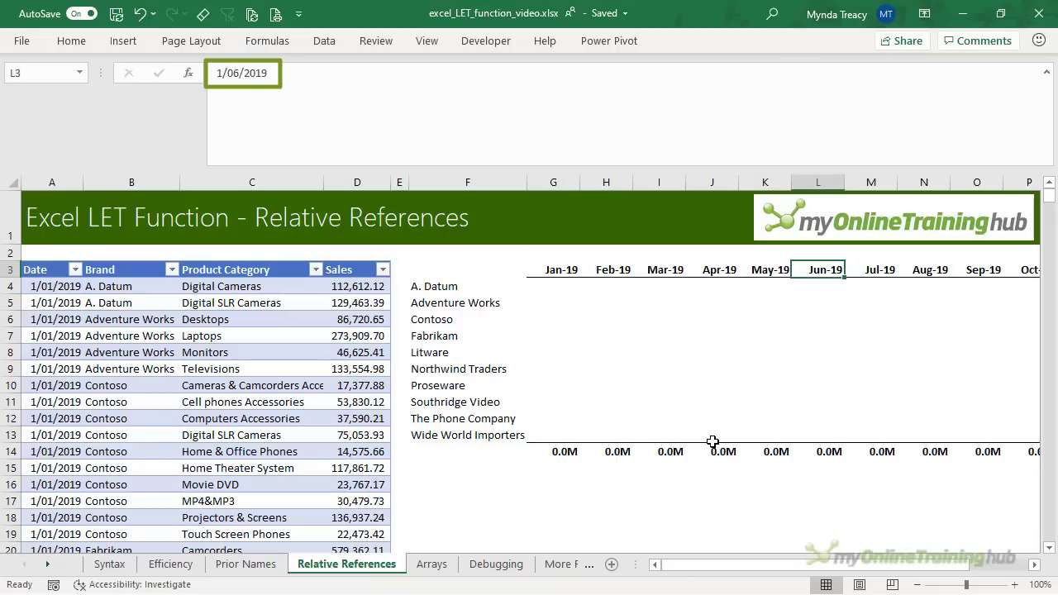
pyautogui.press('Left')
pyautogui.press('Left')
pyautogui.press('Left')
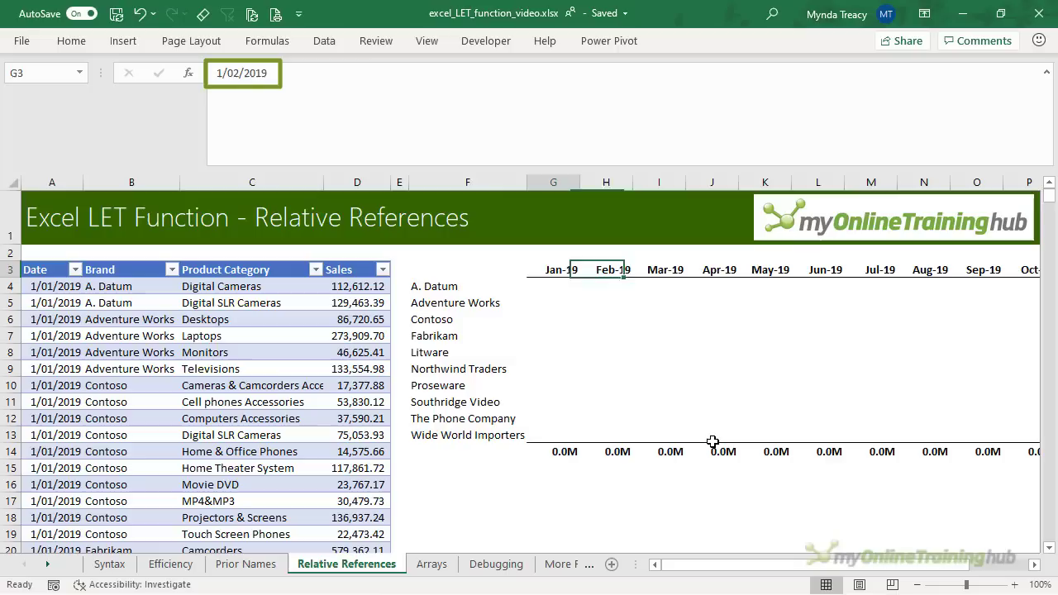
pyautogui.press('Down')
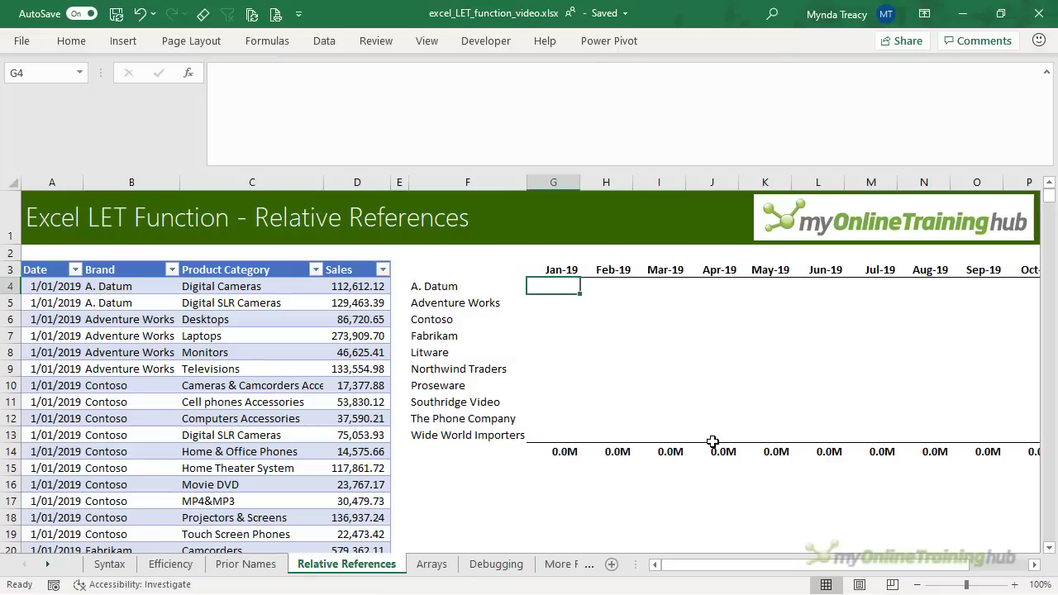
# Start a multi-line LET in G4 naming MonthStart as G$3.
pyautogui.write('=LET(')
pyautogui.click(401, 113)
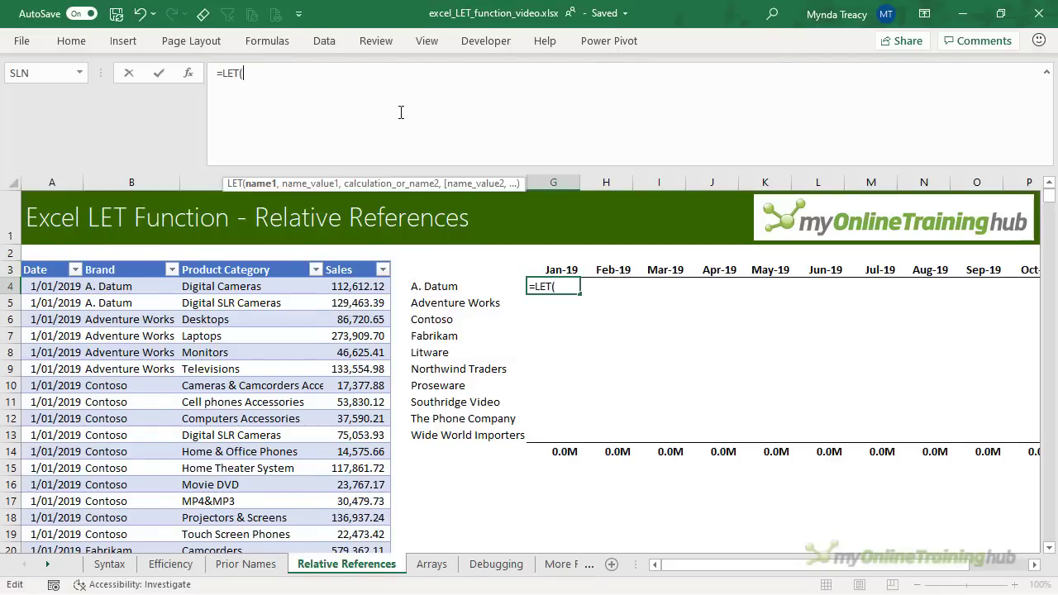
pyautogui.hotkey('alt', 'Return')
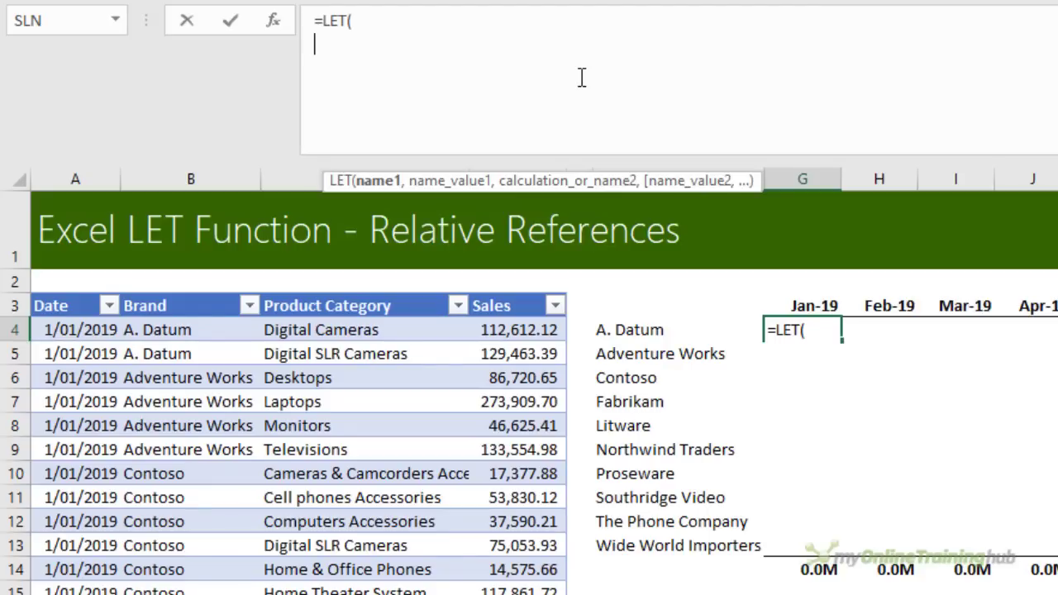
pyautogui.write('MonthStart,')
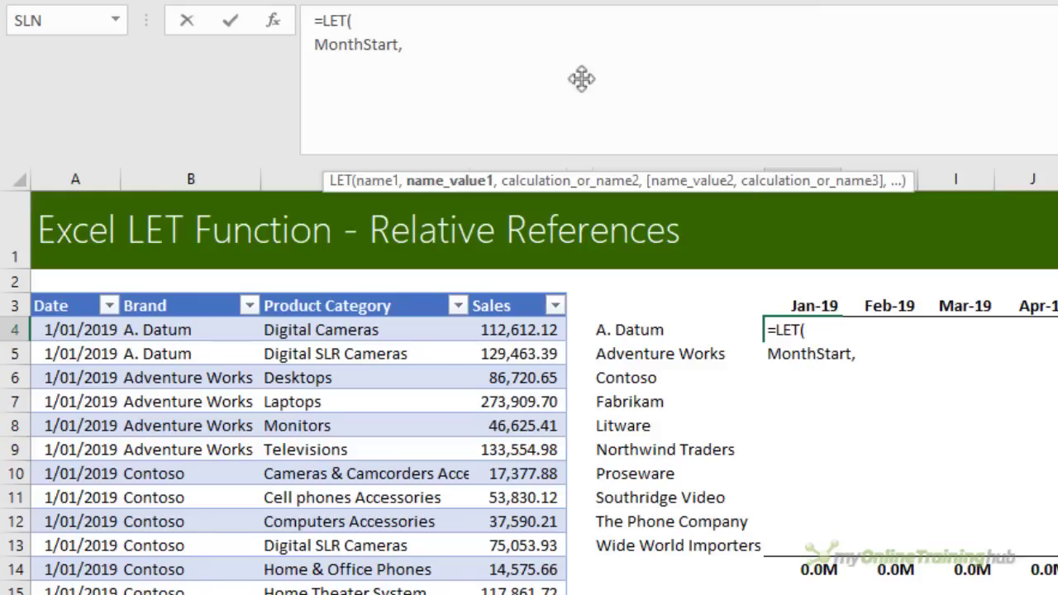
pyautogui.click(812, 304)
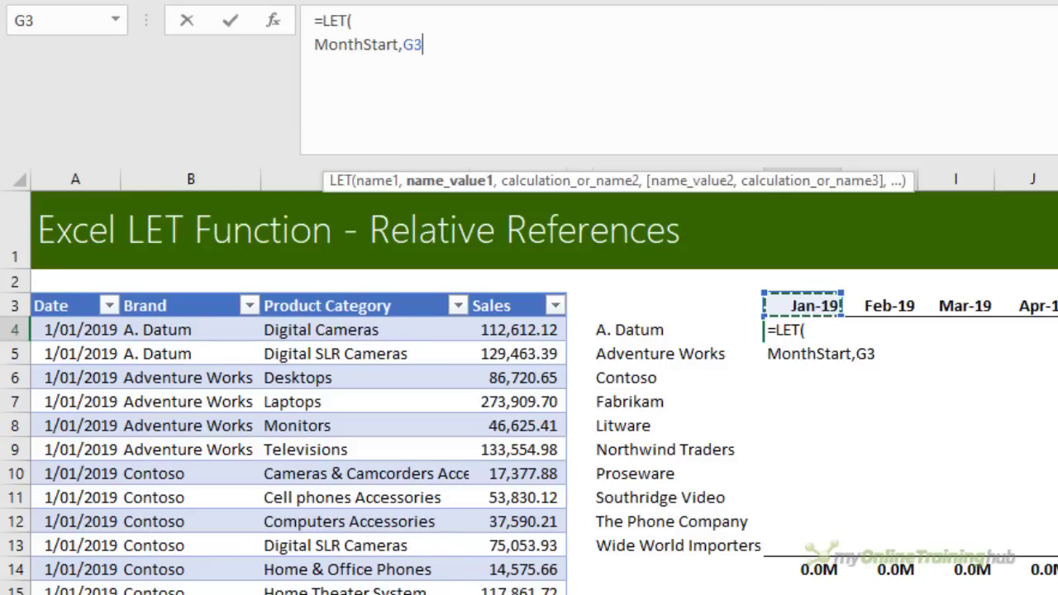
pyautogui.press('F4')
pyautogui.press('F4')
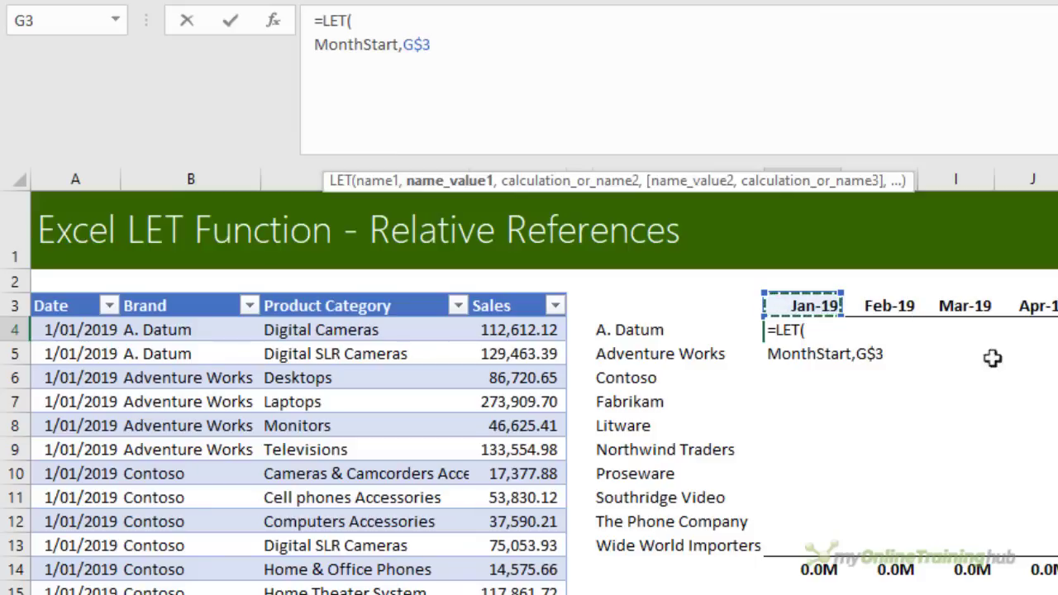
pyautogui.write(',')
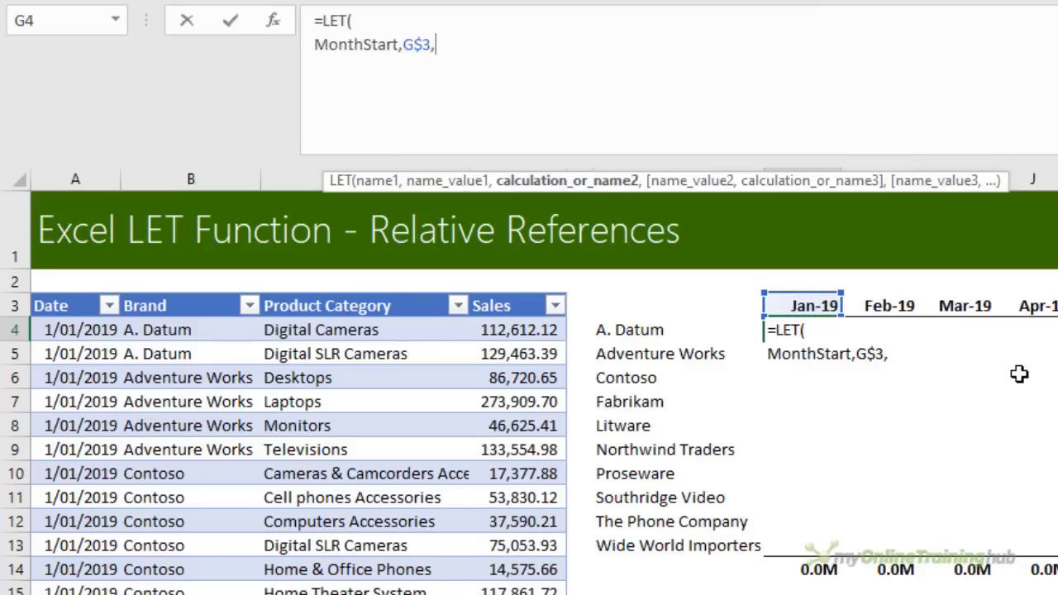
pyautogui.hotkey('alt', 'Return')
# Name MonthEnd as EOMONTH(G$3,0).
pyautogui.write('Month')
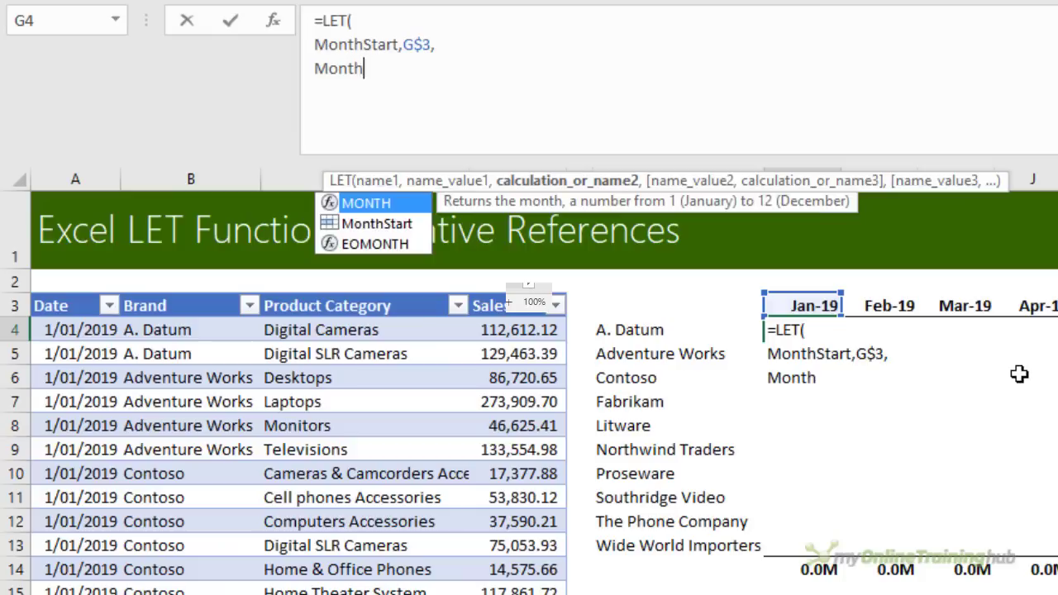
pyautogui.write('End, eom')
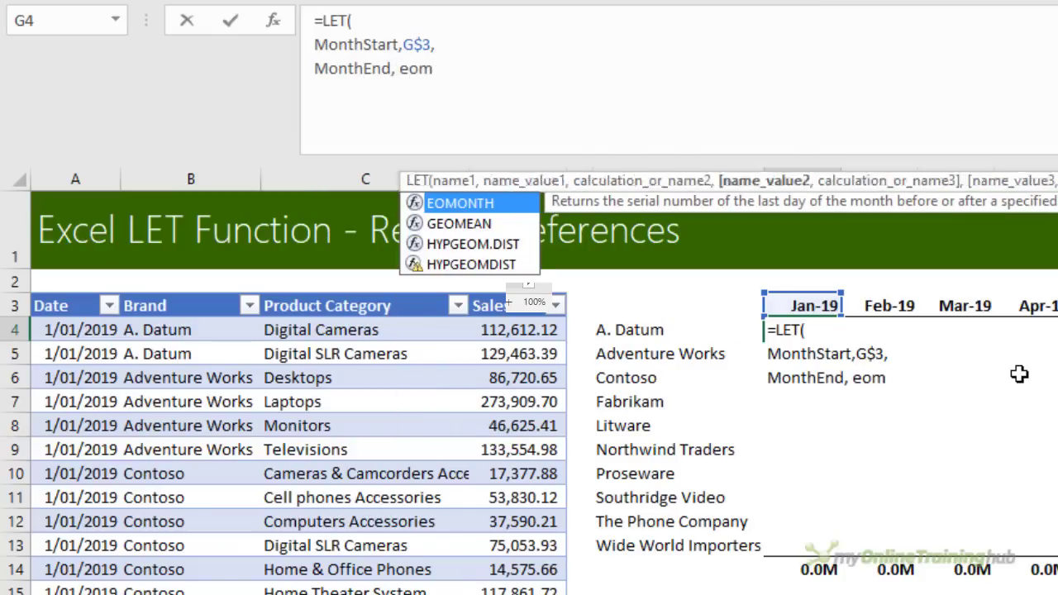
pyautogui.press('Tab')
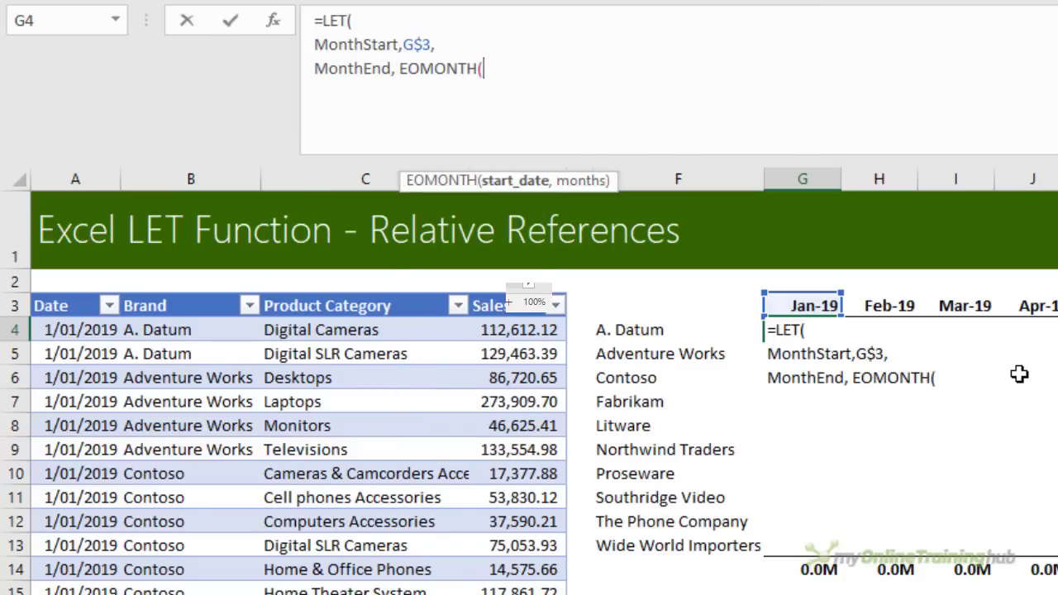
pyautogui.press('Up')
pyautogui.press('F4')
pyautogui.press('F4')
pyautogui.write(',')
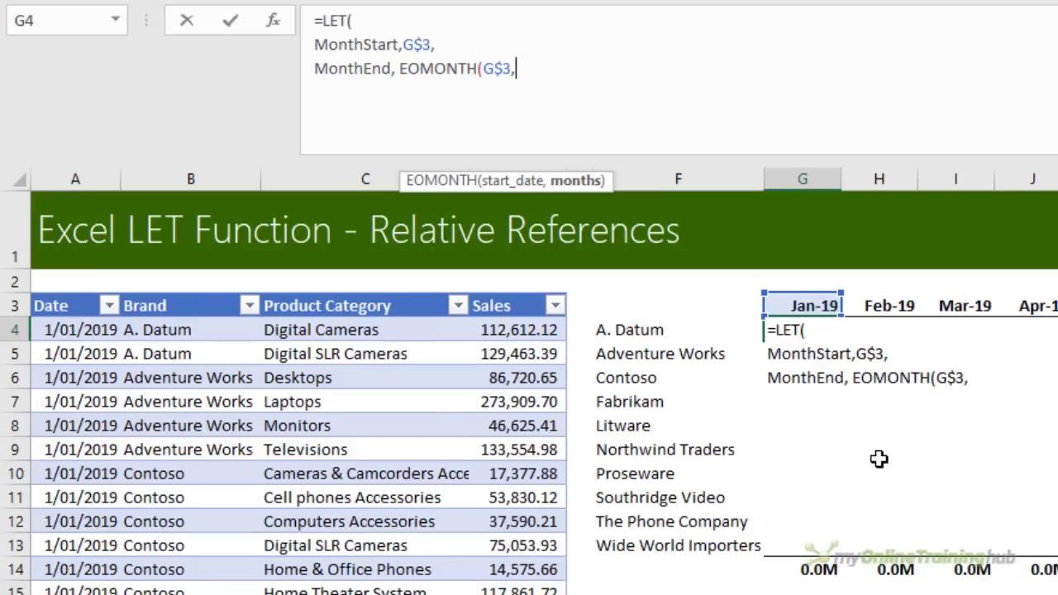
pyautogui.write('0),')
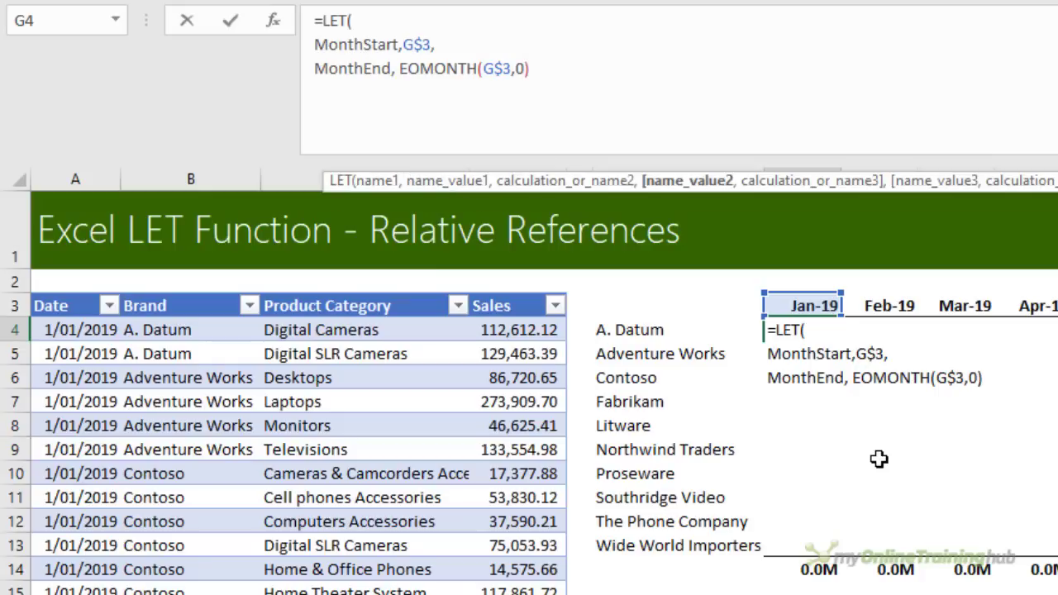
pyautogui.hotkey('alt', 'Return')
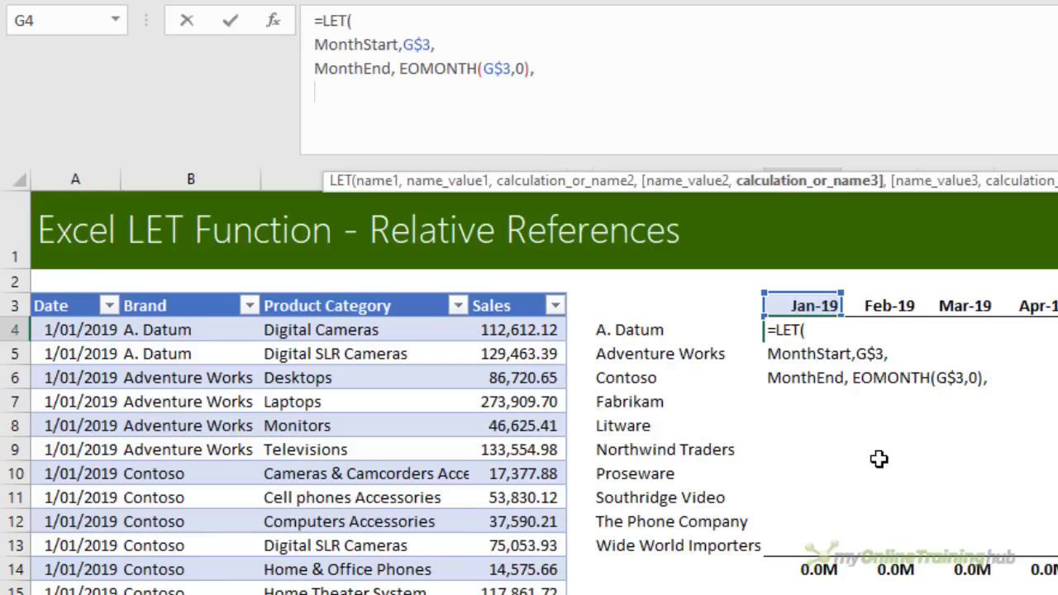
# Name Brand as the mixed reference $F4.
pyautogui.write('Brand,')
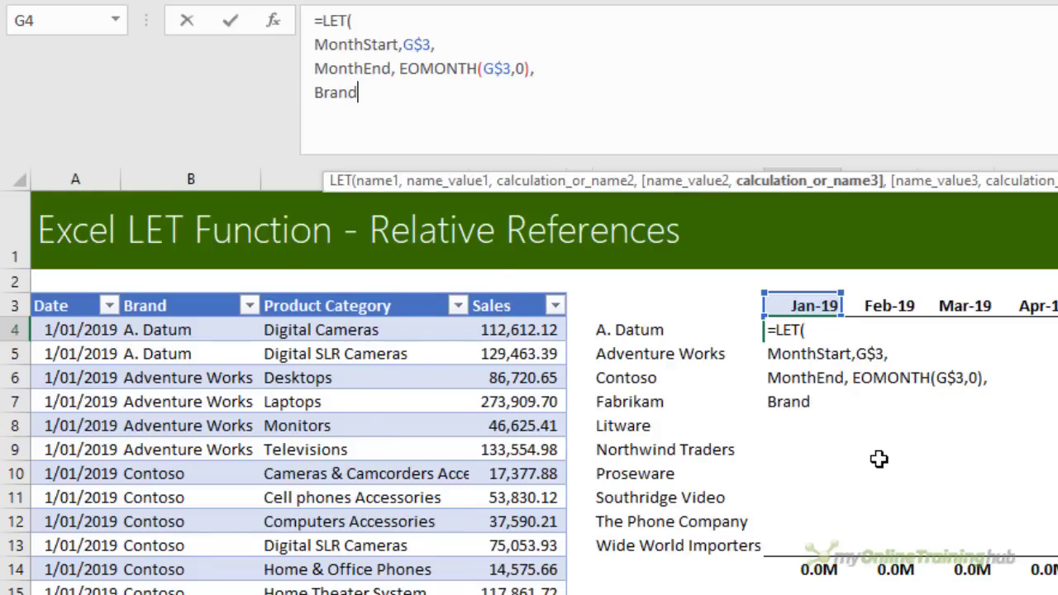
pyautogui.click(702, 333)
pyautogui.press('F4')
pyautogui.press('F4')
pyautogui.press('F4')
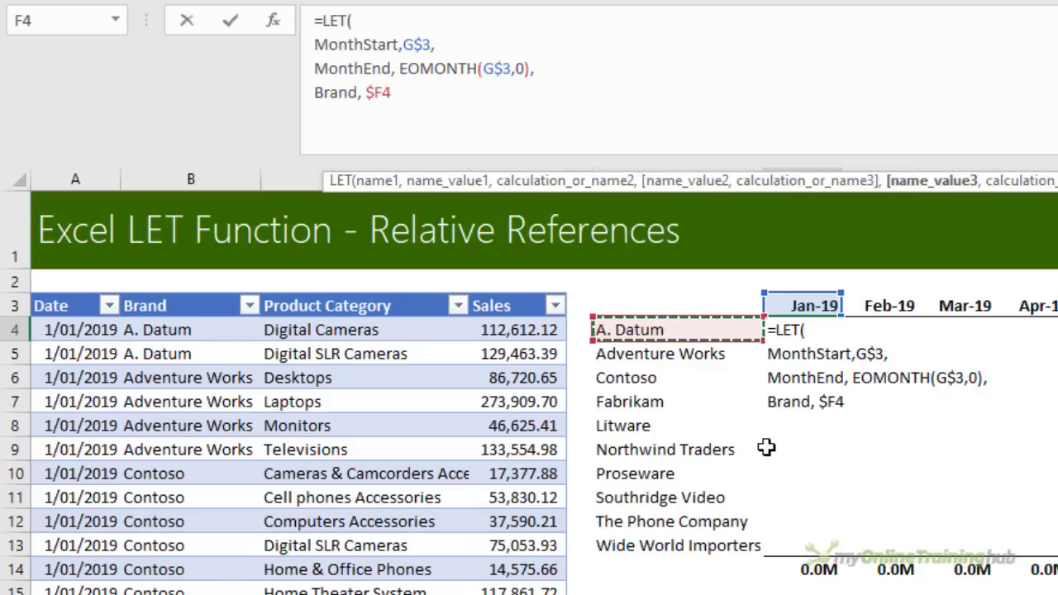
pyautogui.write(',')
pyautogui.hotkey('alt', 'Return')
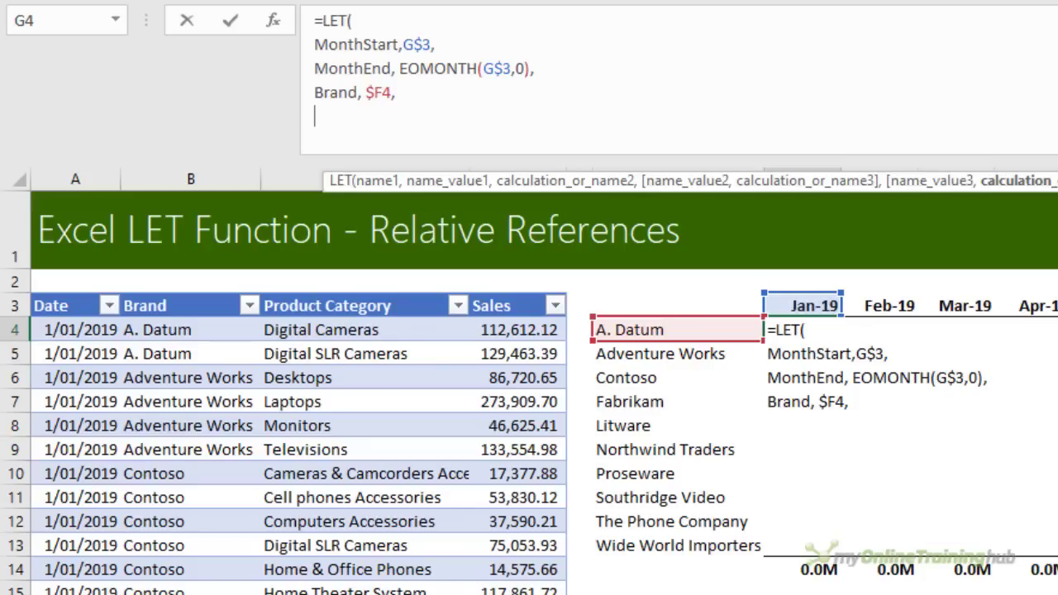
# Define BrandRng as FILTER of Table1[Sales] with a Brand-match condition.
pyautogui.write('BrandRng,')
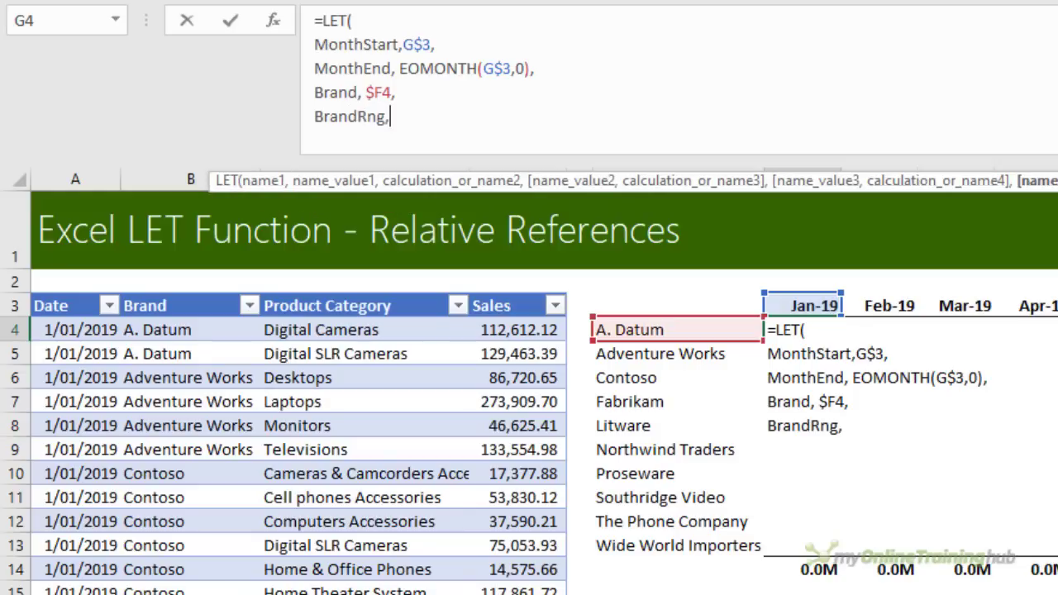
pyautogui.write(' filt')
pyautogui.press('Tab')
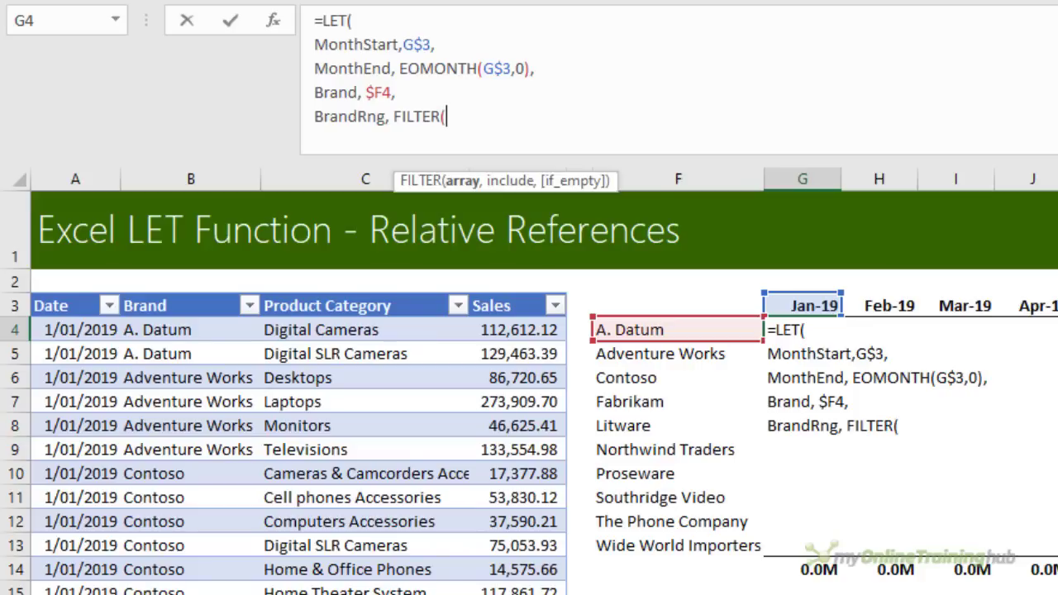
pyautogui.click(513, 294)
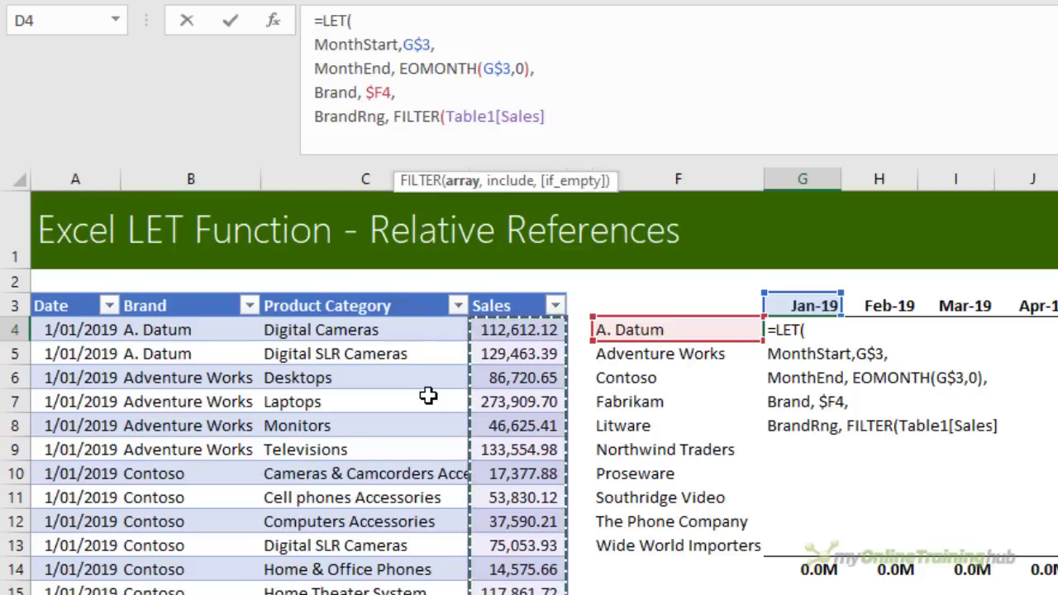
pyautogui.write(',')
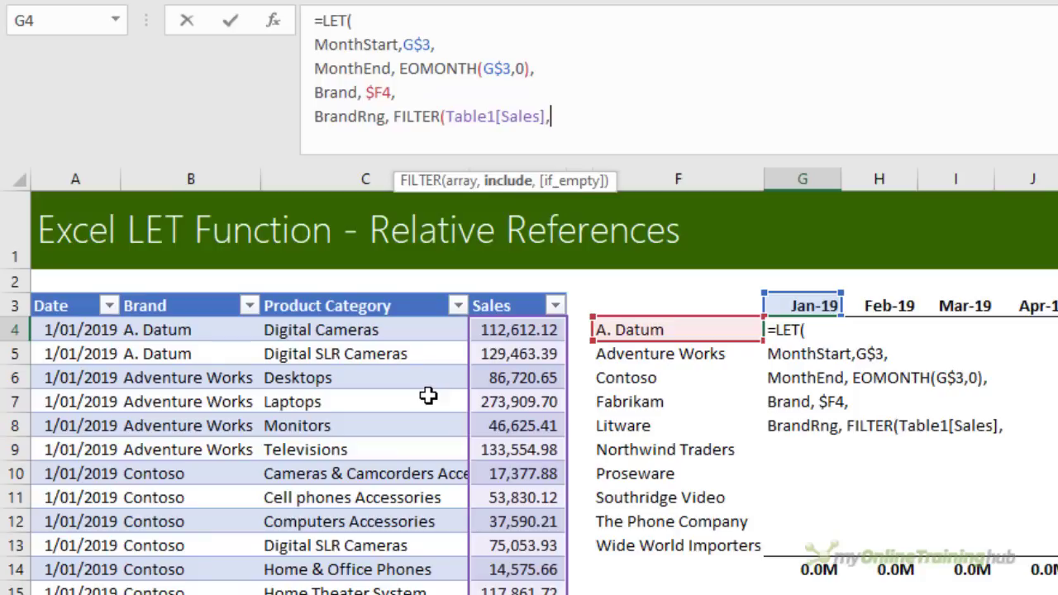
pyautogui.write('(Table1[Brand')
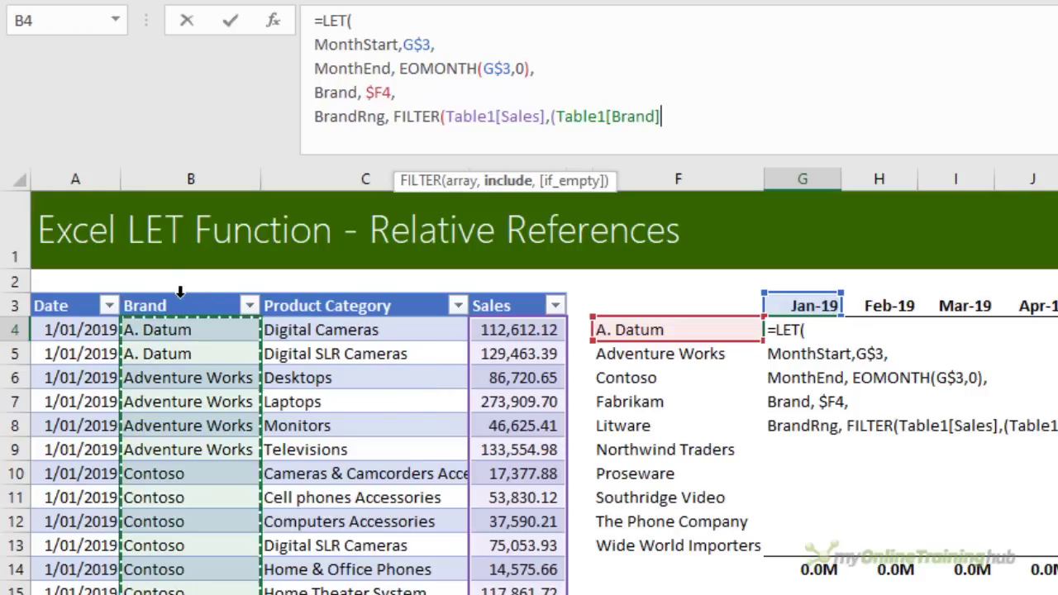
pyautogui.click(179, 292)
pyautogui.write('=Bran')
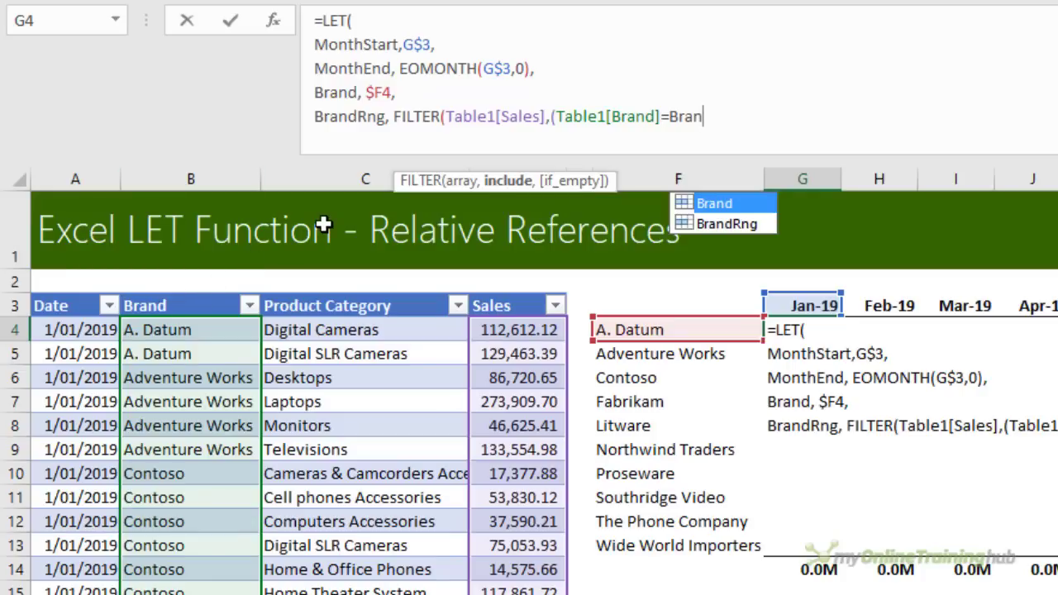
pyautogui.press('Tab')
pyautogui.write(')*')
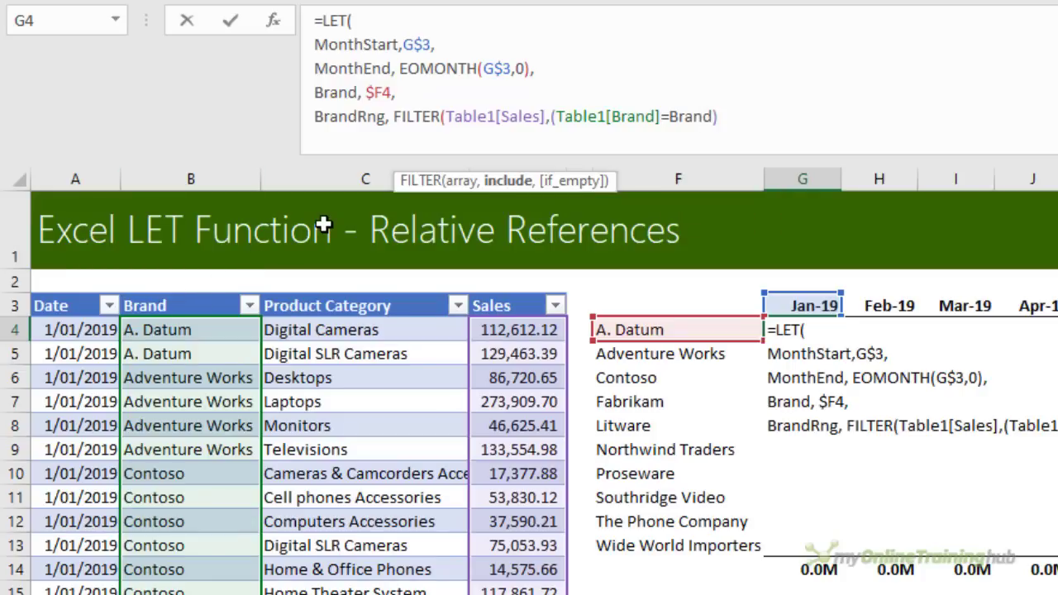
pyautogui.write('(')
# Add Date>=MonthStart and Date<=MonthEnd conditions to the BrandRng filter.
pyautogui.click(70, 299)
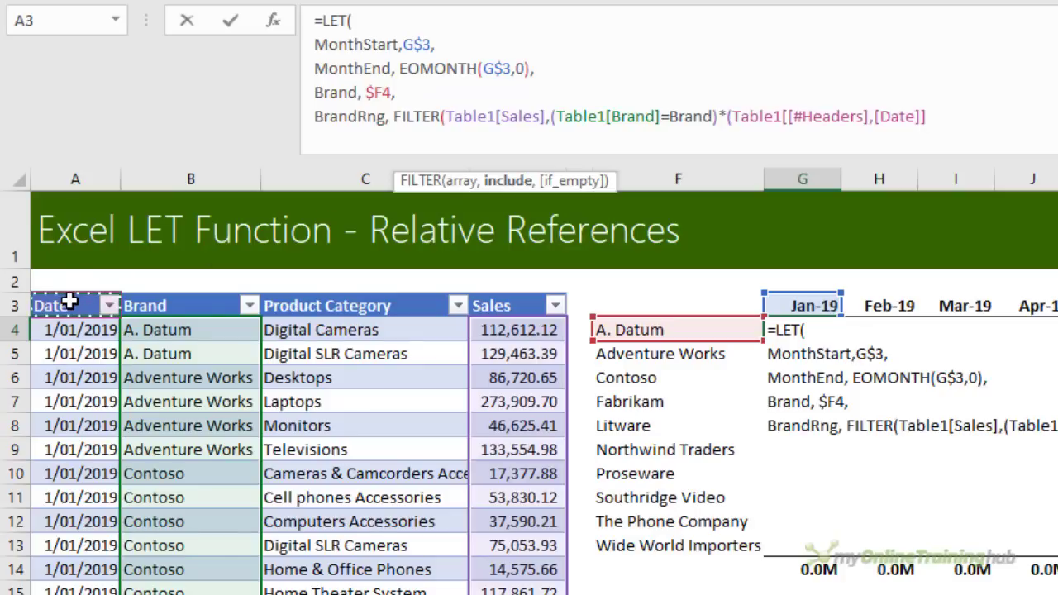
pyautogui.click(69, 294)
pyautogui.write('>=')
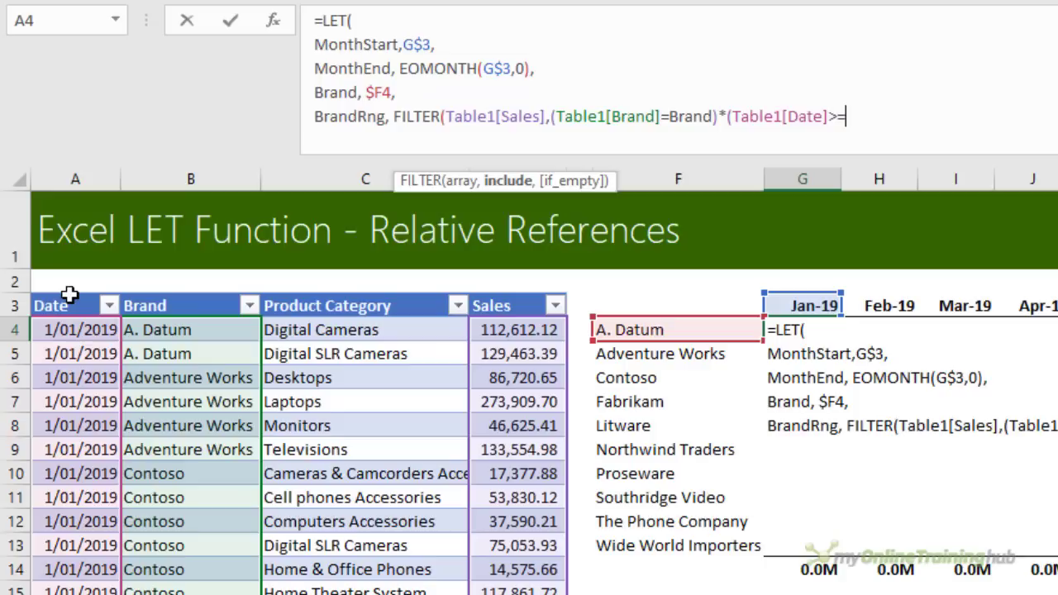
pyautogui.write('mon')
pyautogui.press('Down')
pyautogui.press('Down')
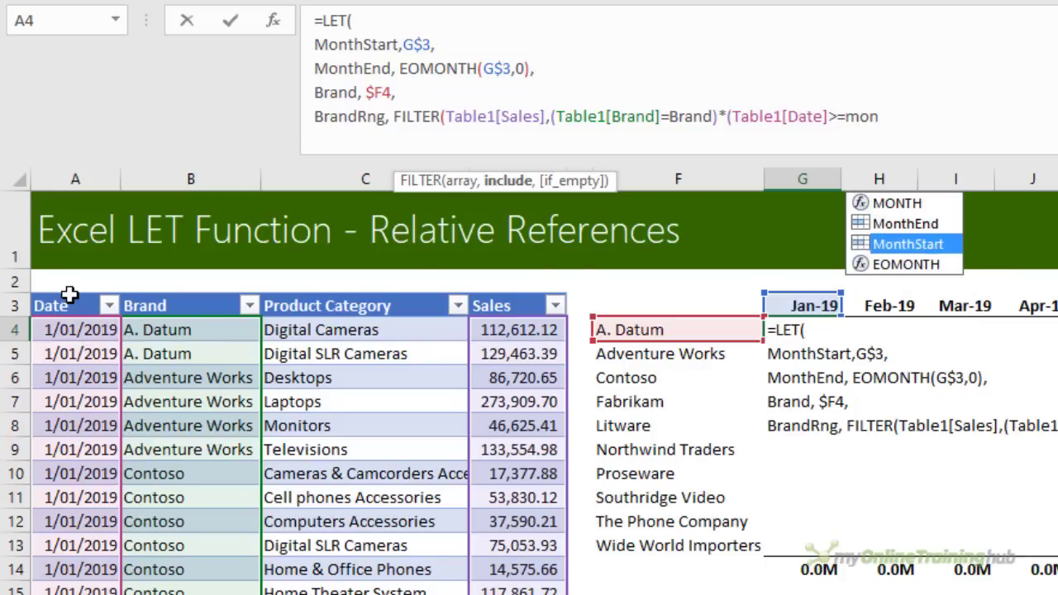
pyautogui.press('Tab')
pyautogui.write(')*(')
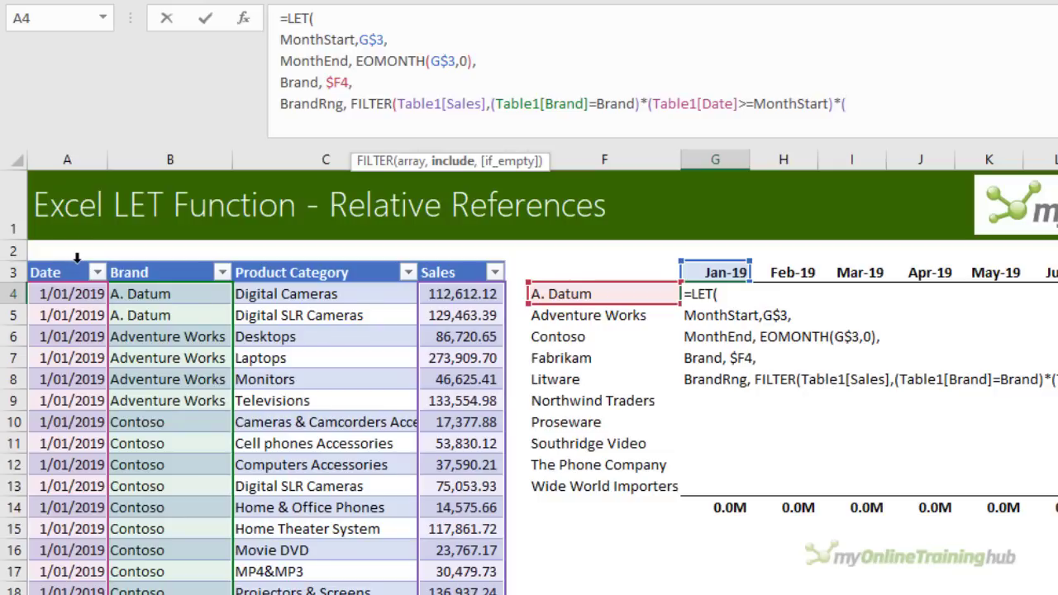
pyautogui.click(79, 261)
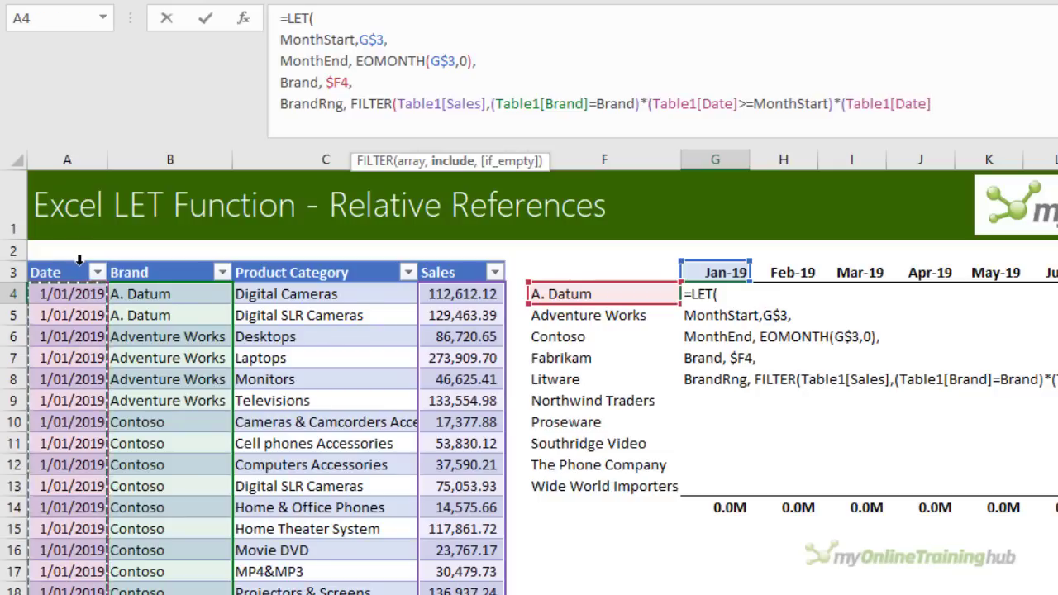
pyautogui.write('<=mon')
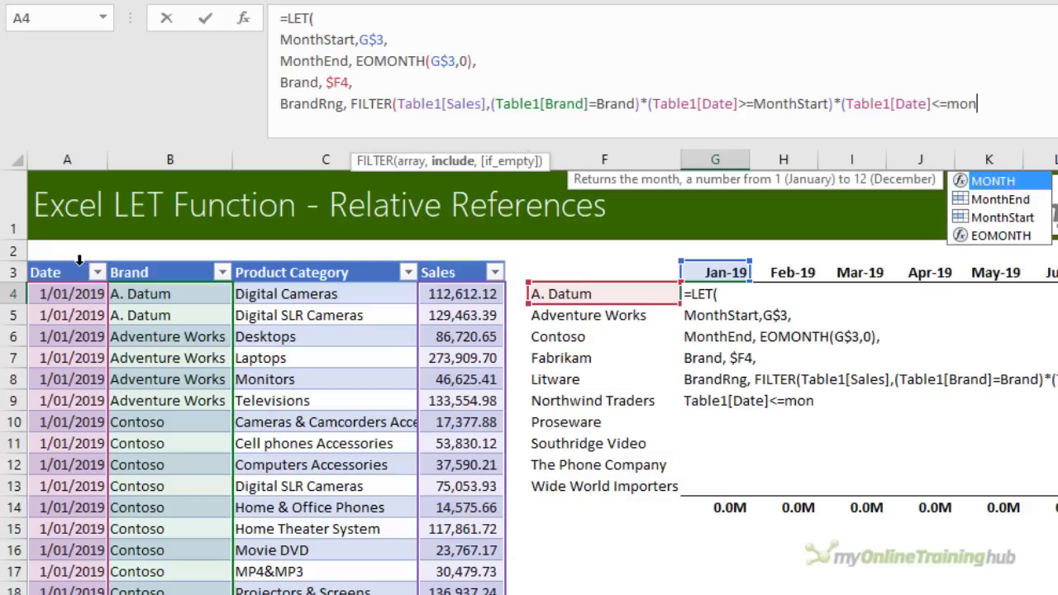
pyautogui.press('Down')
pyautogui.press('Tab')
pyautogui.write(')')
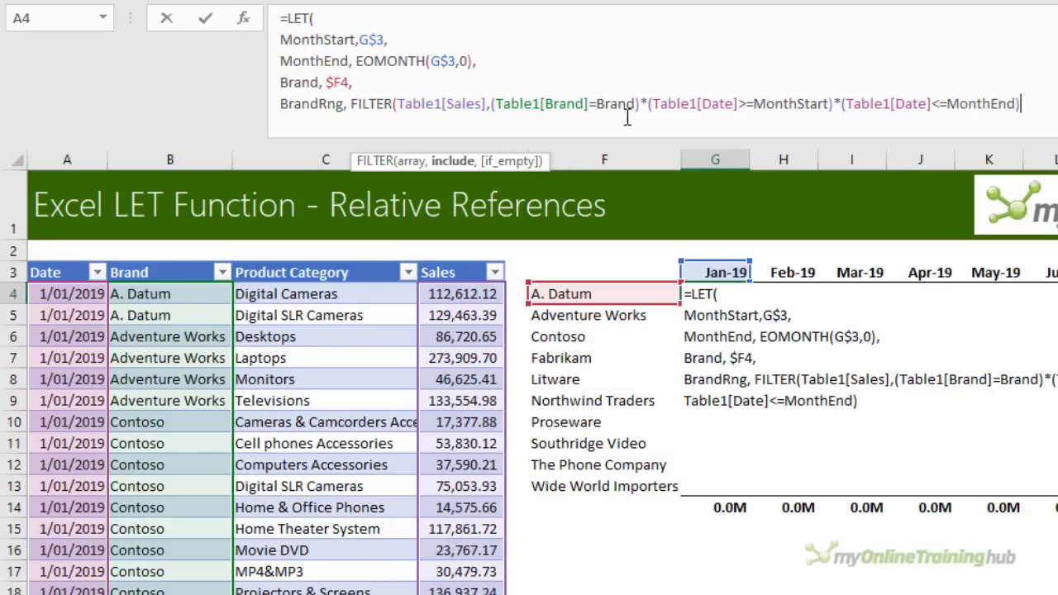
pyautogui.moveTo(496, 103); pyautogui.dragTo(1025, 106)
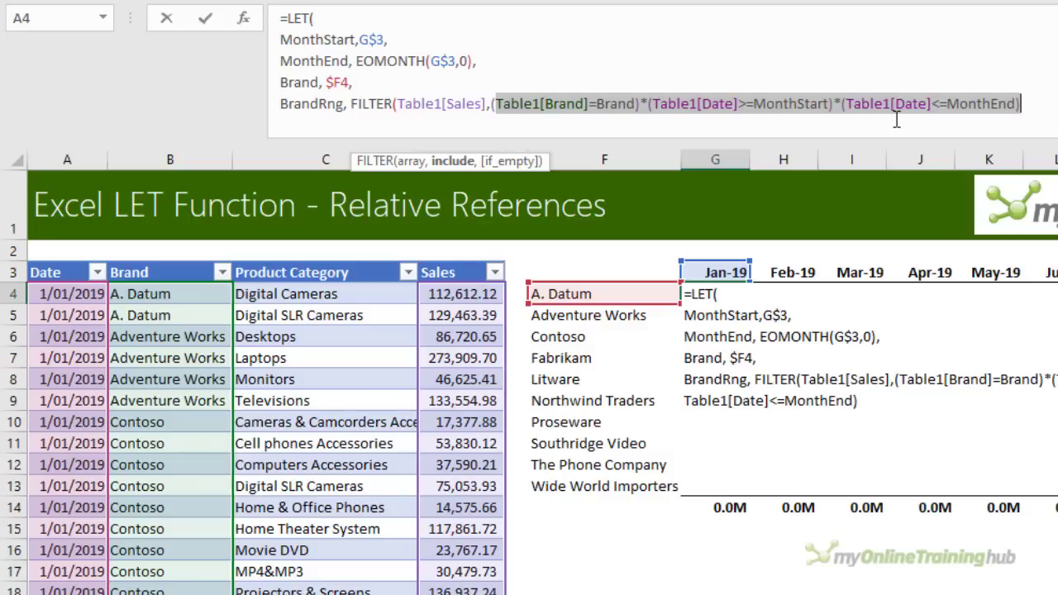
pyautogui.click(1040, 96)
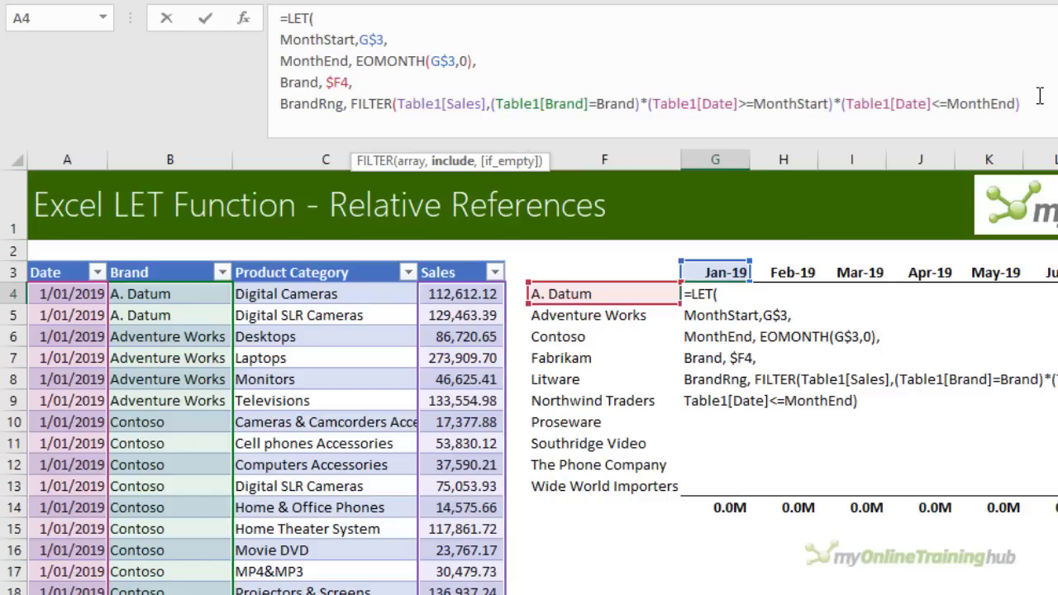
pyautogui.write(')')
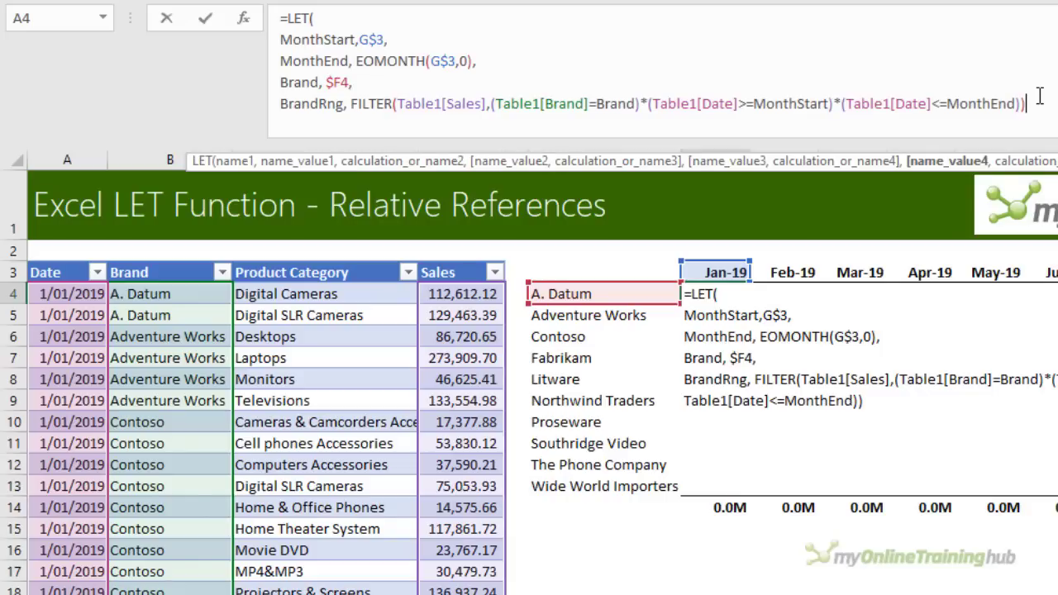
pyautogui.write(',')
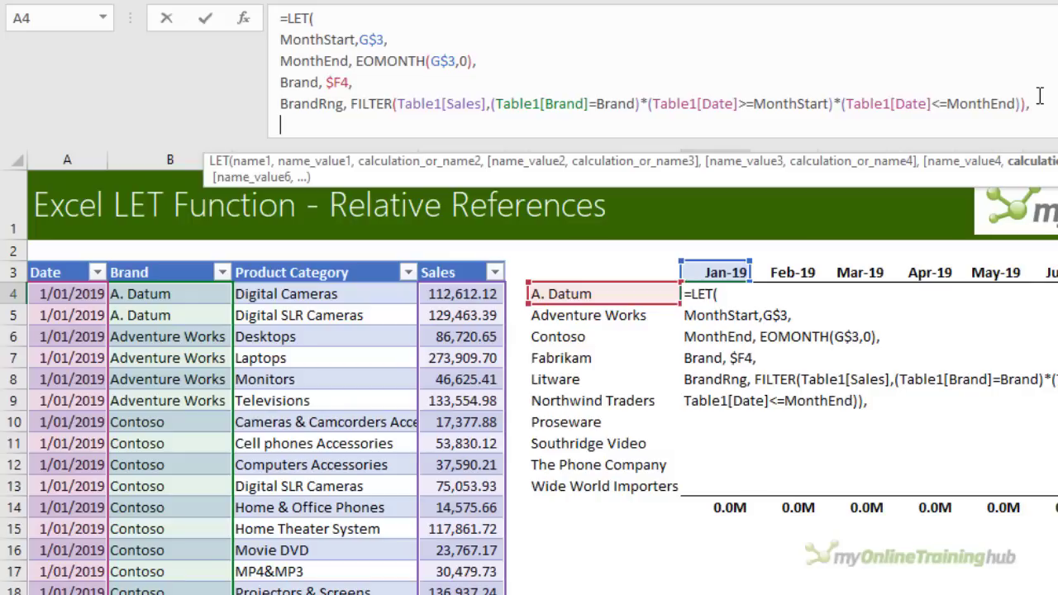
# End the G4 LET with SUM(BrandRng) on a new line and enter it, giving 7.5M.
pyautogui.hotkey('alt', 'Return')
pyautogui.write('sum')
pyautogui.press('Tab')
pyautogui.write('bran')
pyautogui.press('Down')
pyautogui.press('Tab')
pyautogui.write('))')
pyautogui.press('Return')
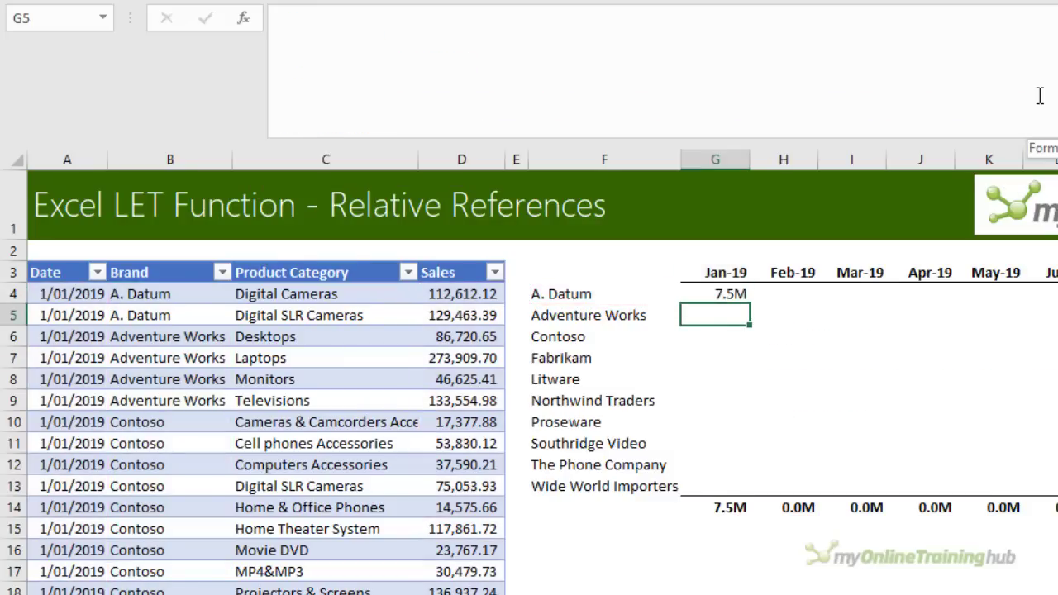
# Point out MonthStart, MonthEnd and Brand in G4's LET formula, then confirm it at 7.5M.
pyautogui.press('Up')
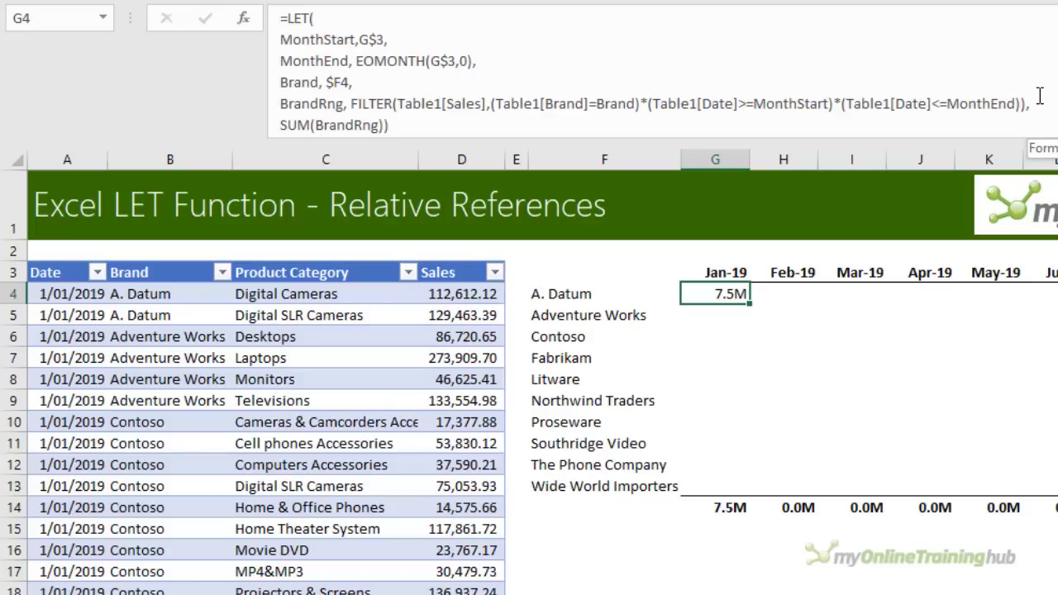
pyautogui.doubleClick(337, 39)
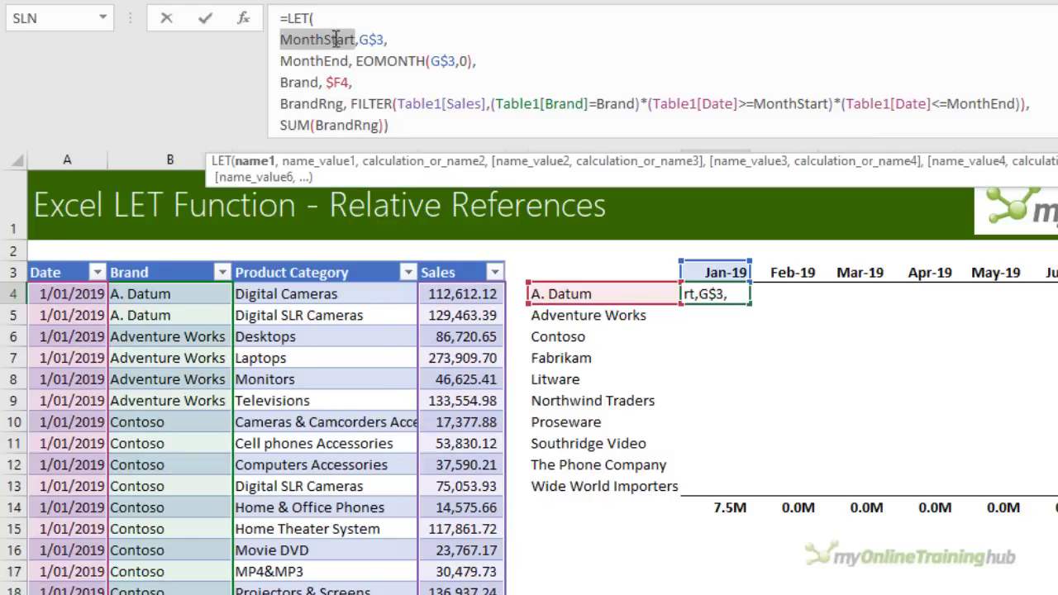
pyautogui.doubleClick(313, 60)
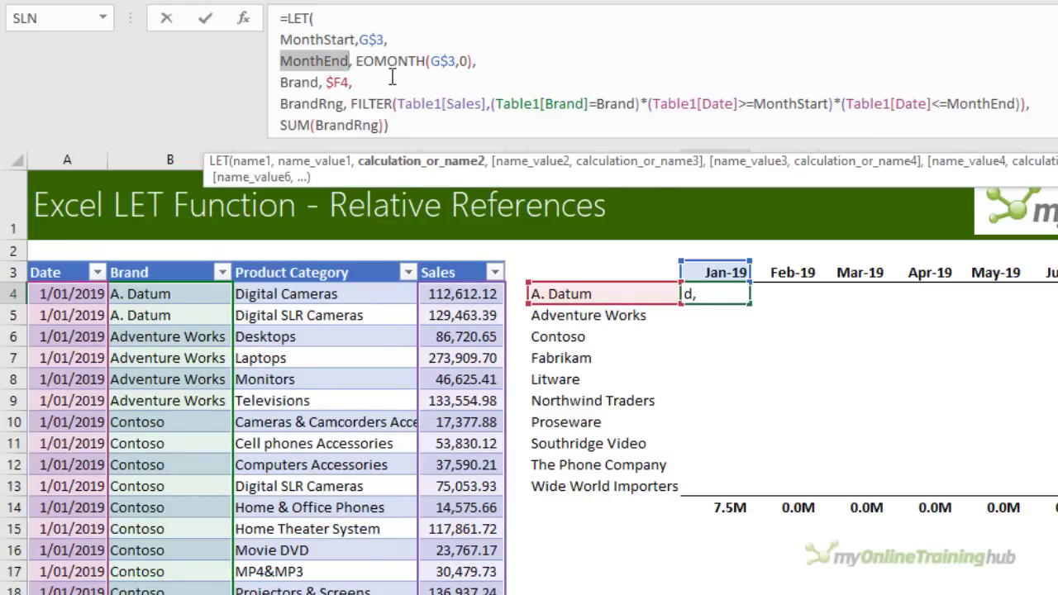
pyautogui.doubleClick(299, 82)
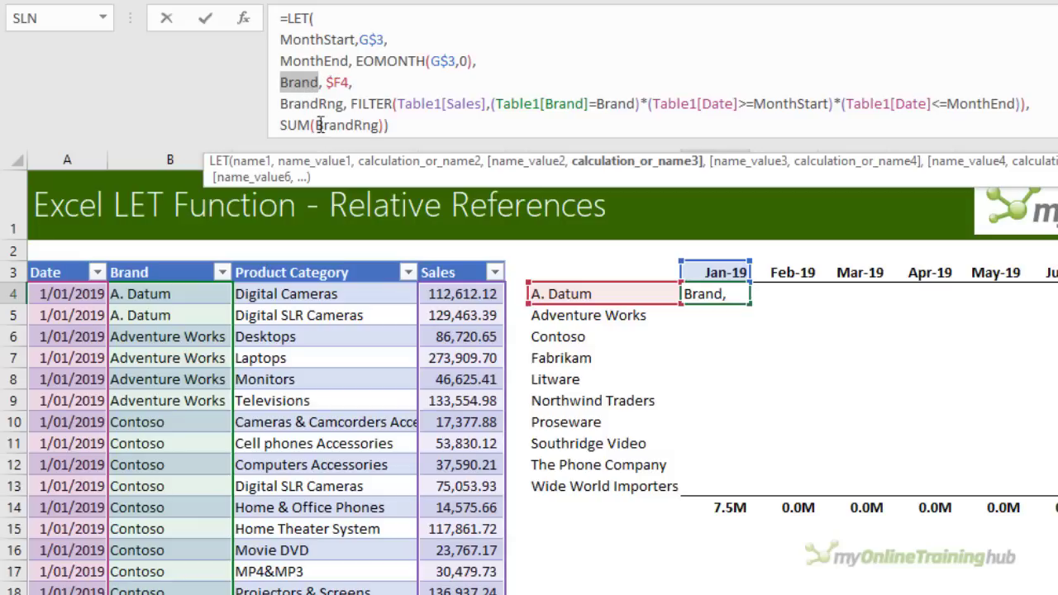
pyautogui.hotkey('ctrl', 'Return')
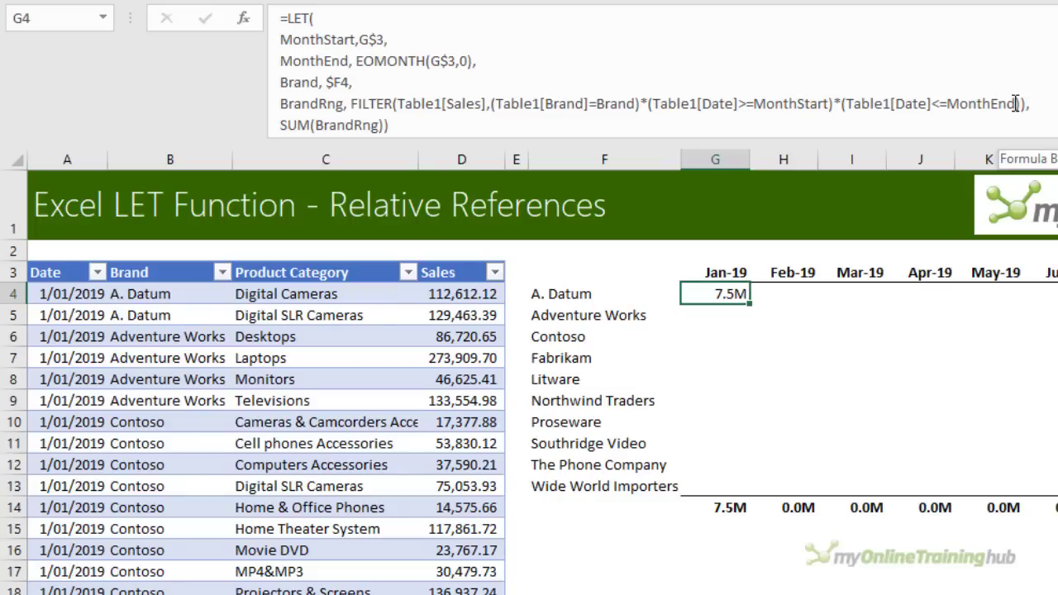
# Copy G4's LET formula and paste it over the whole G4:R13 brand-by-month grid.
pyautogui.hotkey('ctrl', 'c')
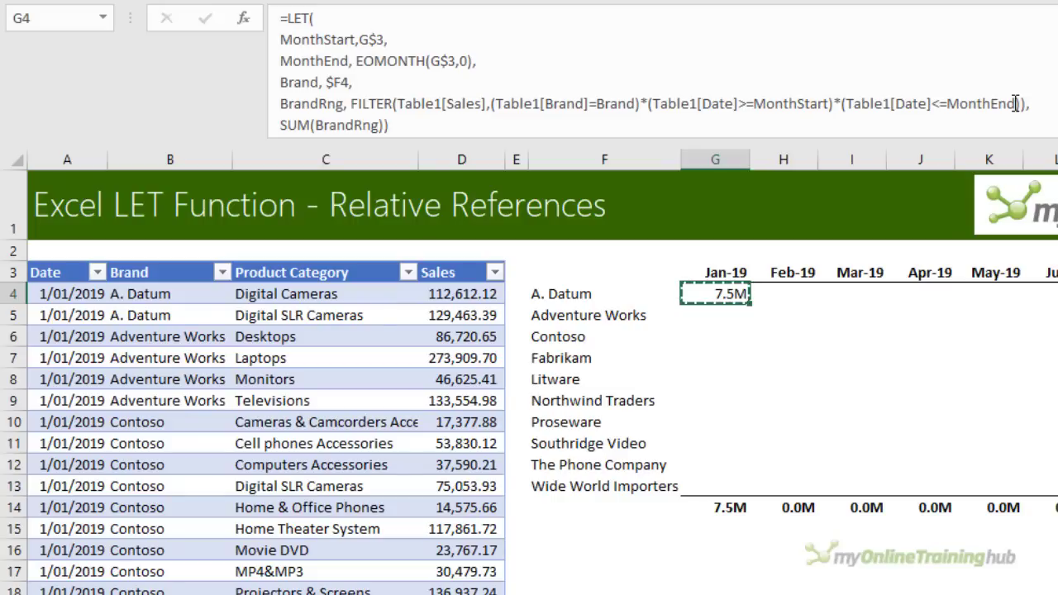
pyautogui.hotkey('ctrl', 'shift', 'Down')
pyautogui.hotkey('ctrl', 'shift', 'Right')
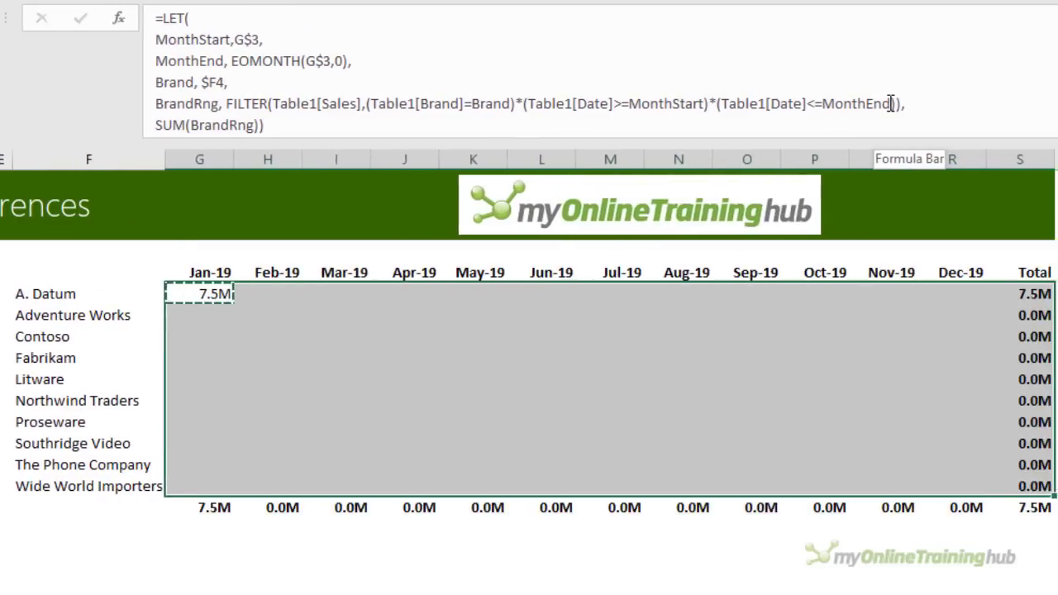
pyautogui.hotkey('ctrl', 'v')
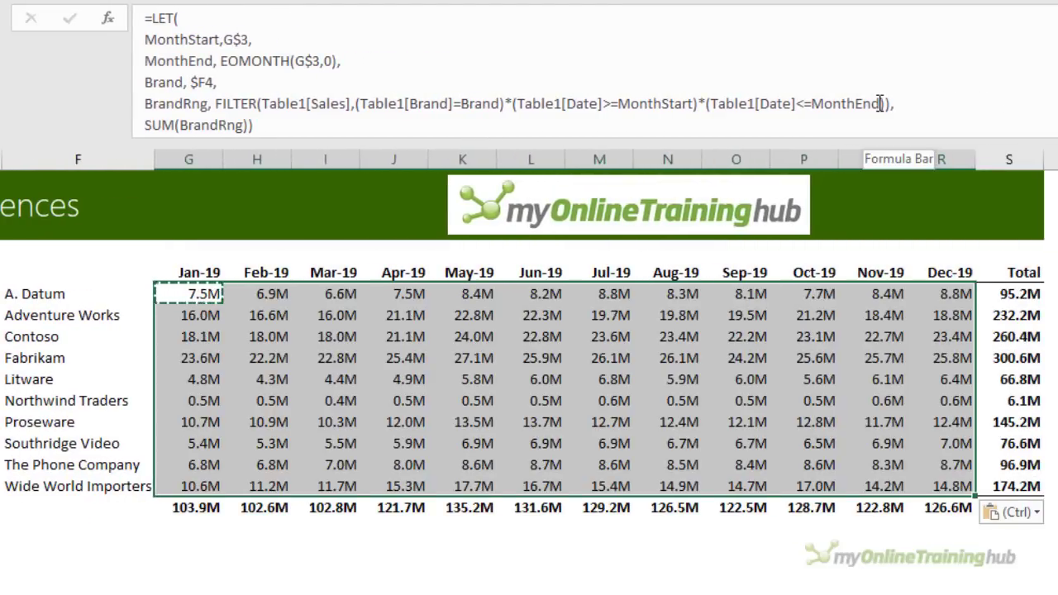
# Check references in several grid cells, then inspect G4's Table1[Sales] reference without changes.
pyautogui.press('Right')
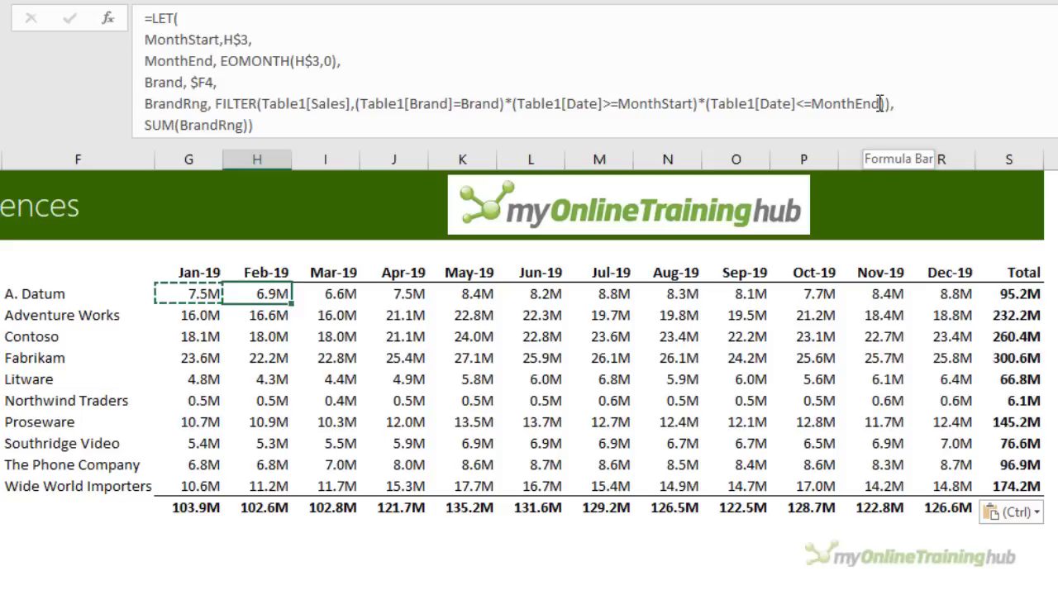
pyautogui.press('Right')
pyautogui.press('Right')
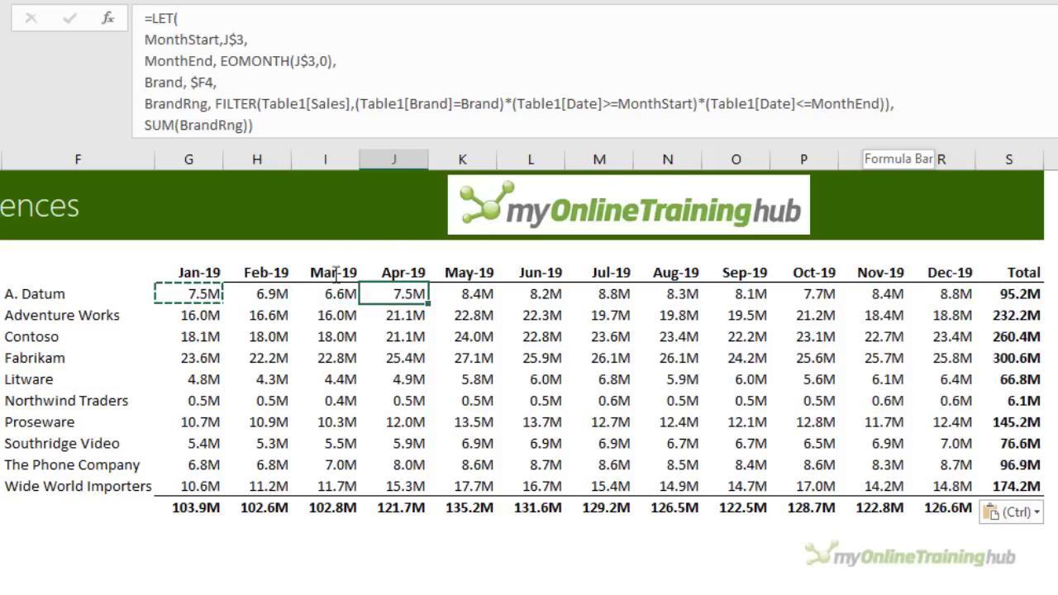
pyautogui.press('Right')
pyautogui.press('Right')
pyautogui.press('Right')
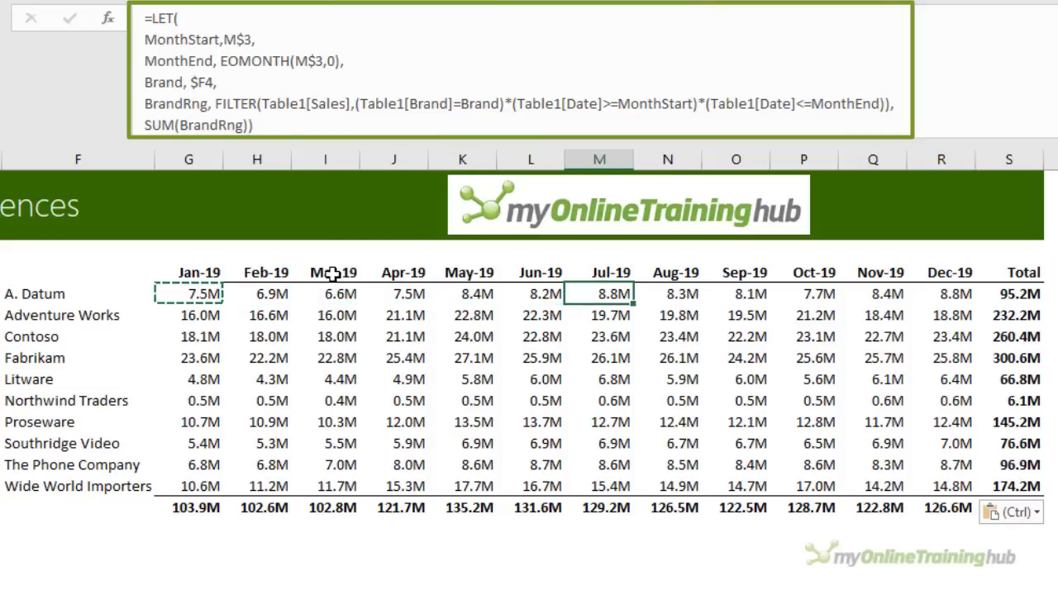
pyautogui.press('Right')
pyautogui.press('Right')
pyautogui.press('Down')
pyautogui.press('Down')
pyautogui.press('Down')
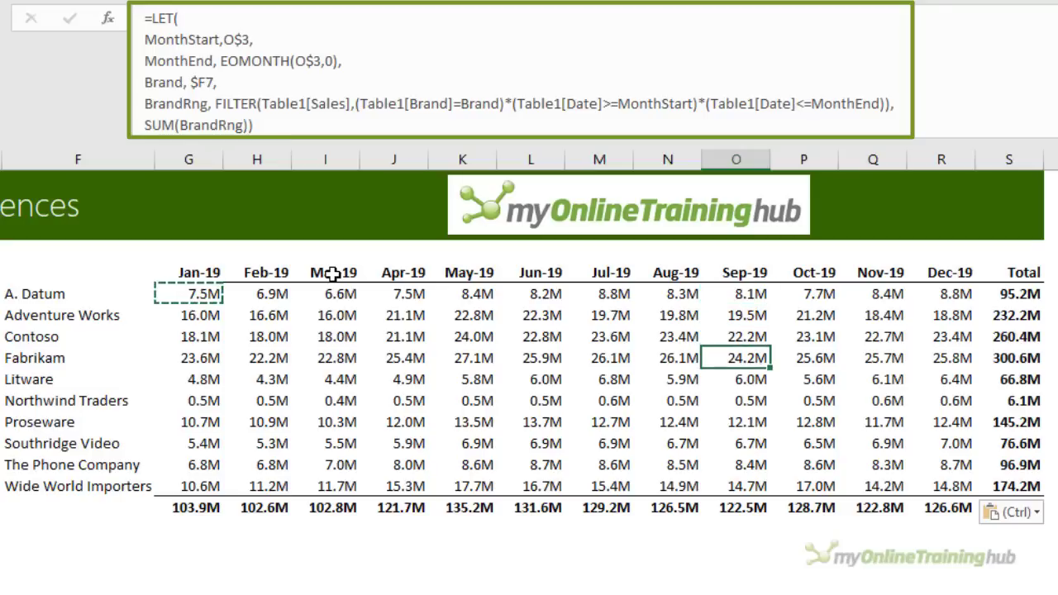
pyautogui.press('Right')
pyautogui.press('Right')
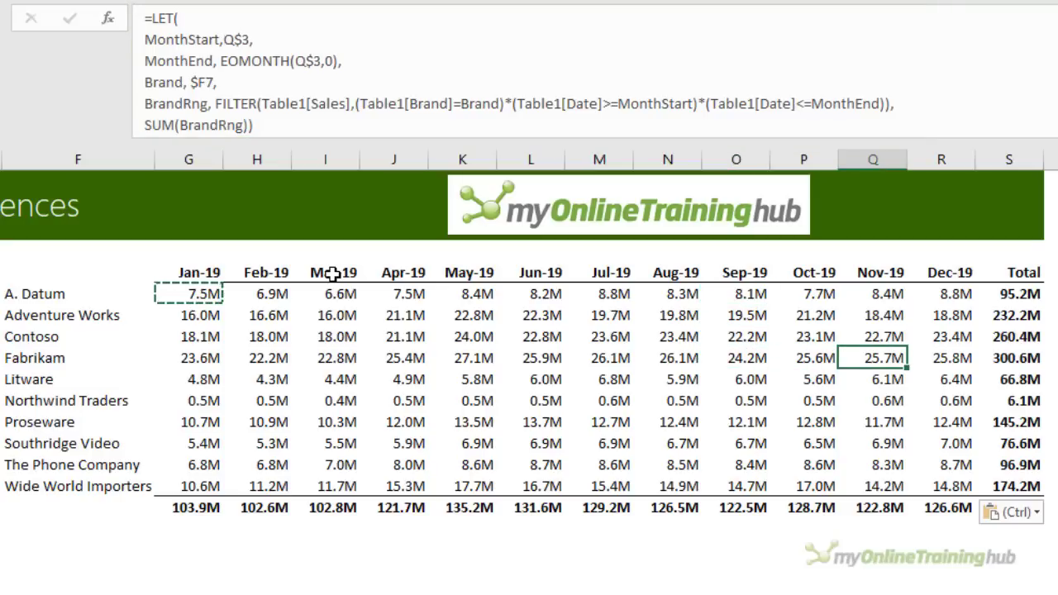
pyautogui.click(210, 293)
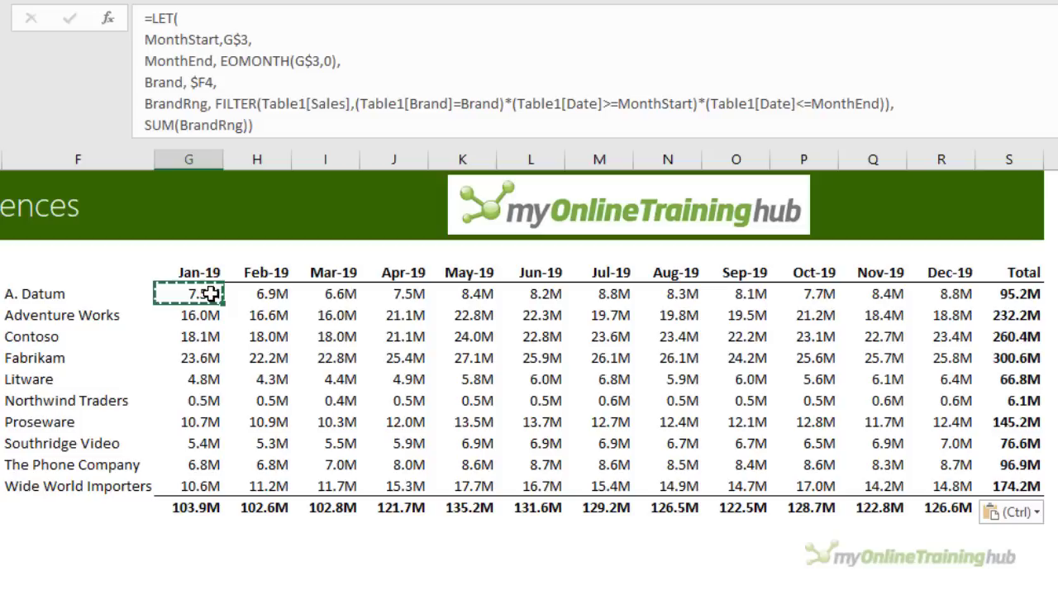
pyautogui.click(281, 104)
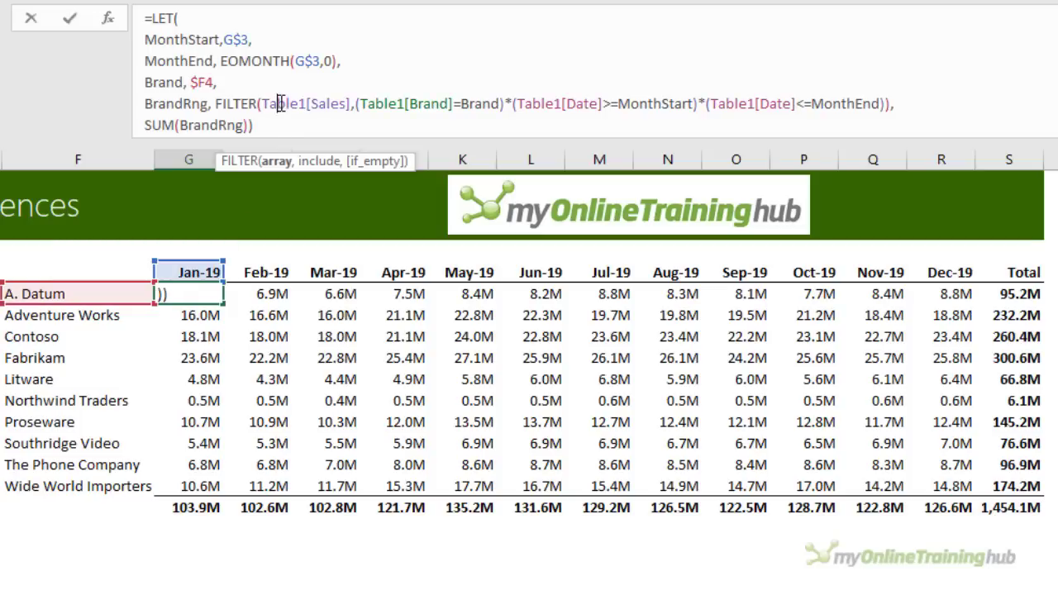
pyautogui.doubleClick(281, 104)
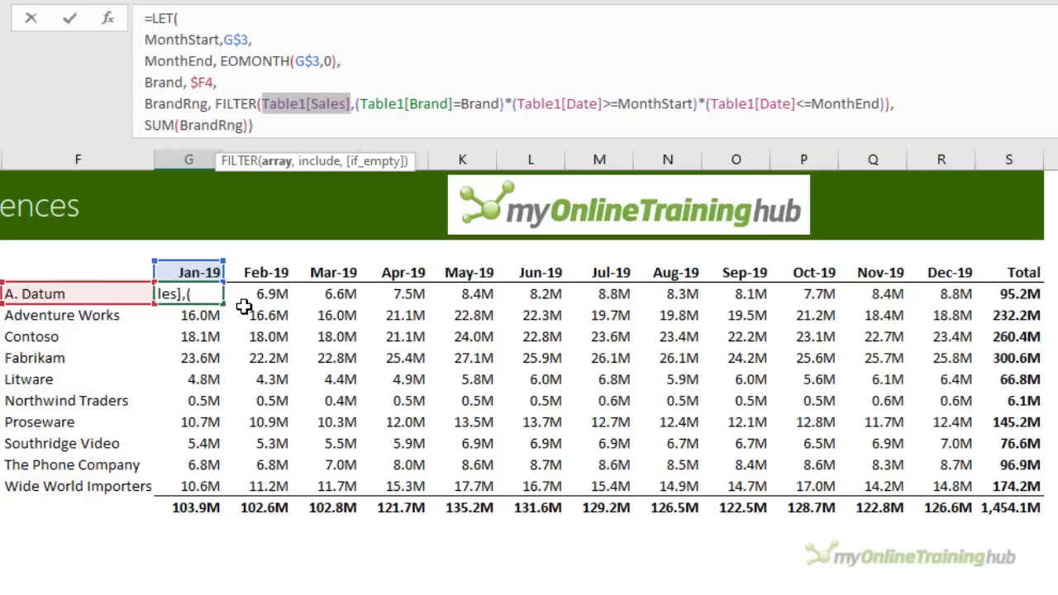
pyautogui.press('Escape')
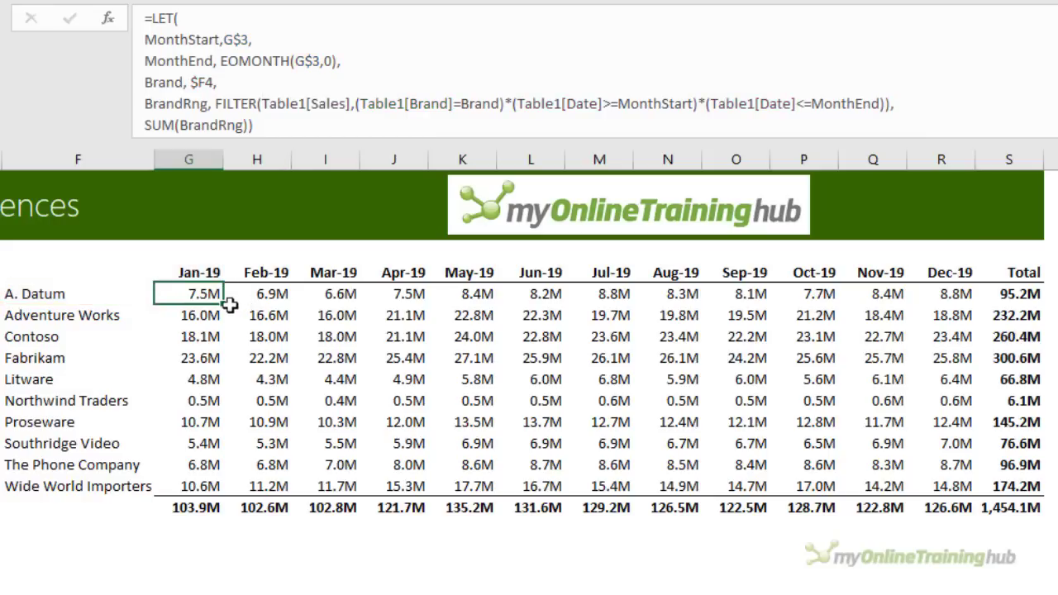
# Fill the A. Datum formula rightward to show #CALC!, then inspect the Feb–Apr formulas.
pyautogui.moveTo(223, 305); pyautogui.dragTo(485, 305)
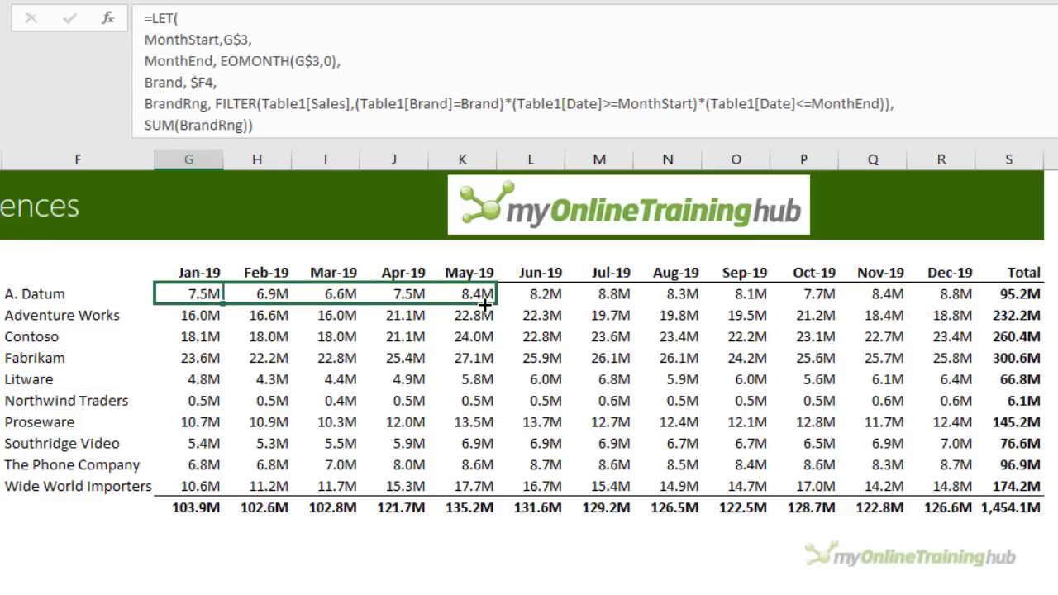
pyautogui.moveTo(486, 305); pyautogui.dragTo(485, 305)
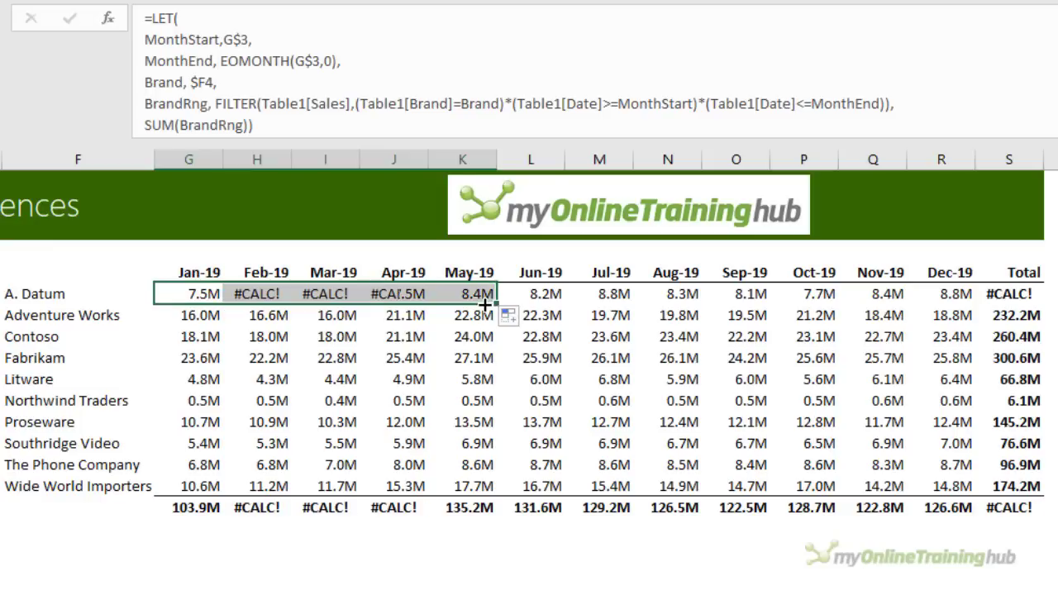
pyautogui.click(208, 296)
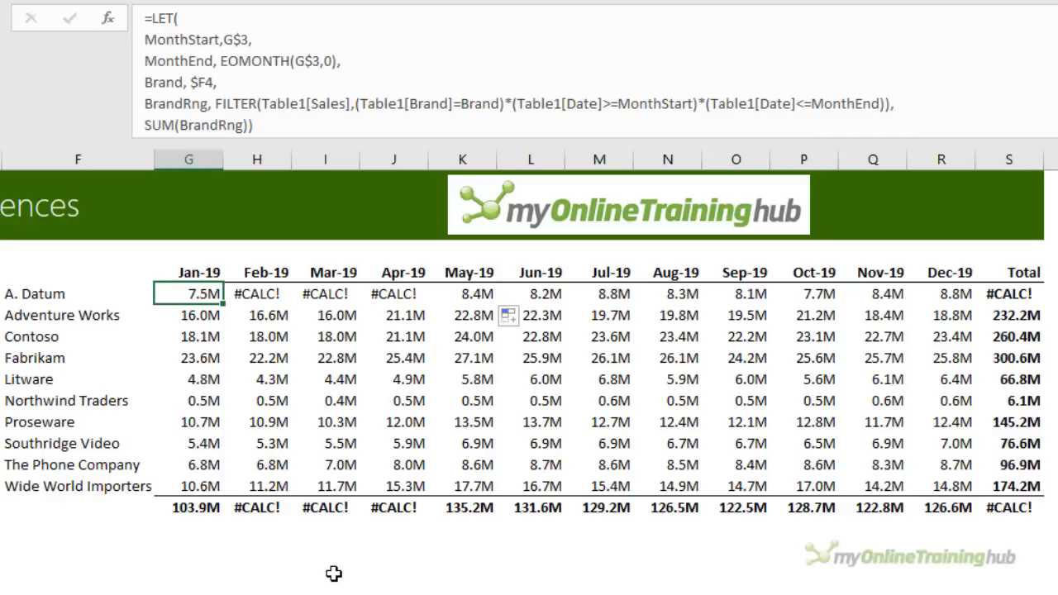
pyautogui.press('Right')
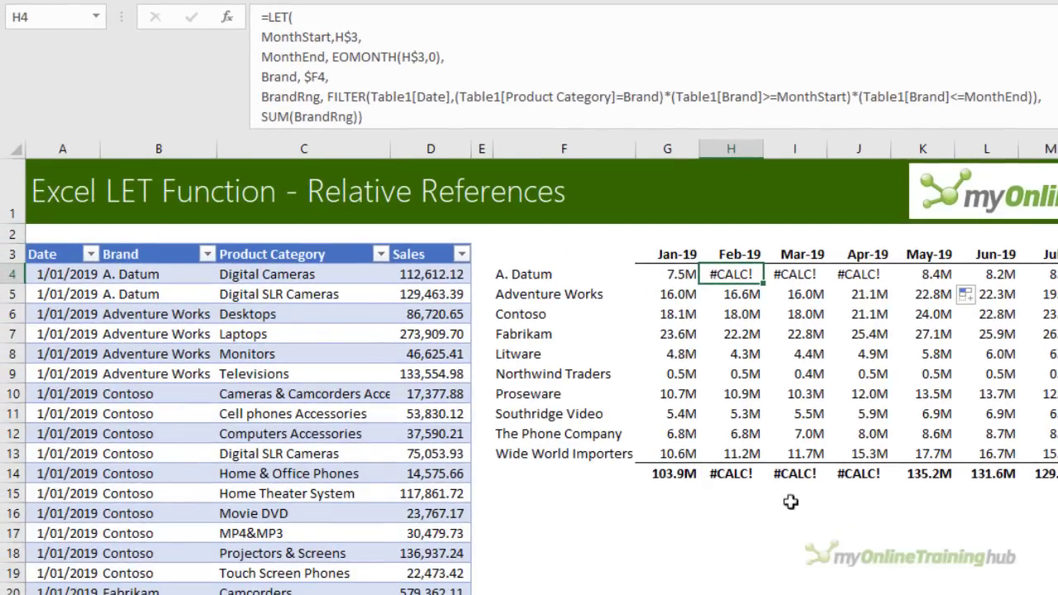
pyautogui.click(781, 274)
pyautogui.click(847, 274)
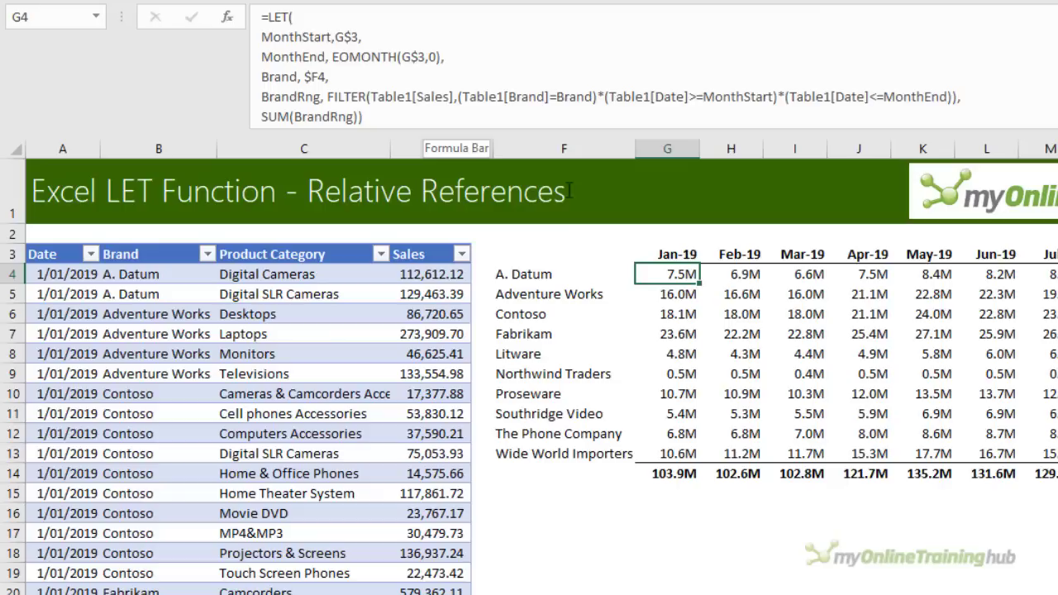
pyautogui.moveTo(406, 97); pyautogui.dragTo(452, 100)
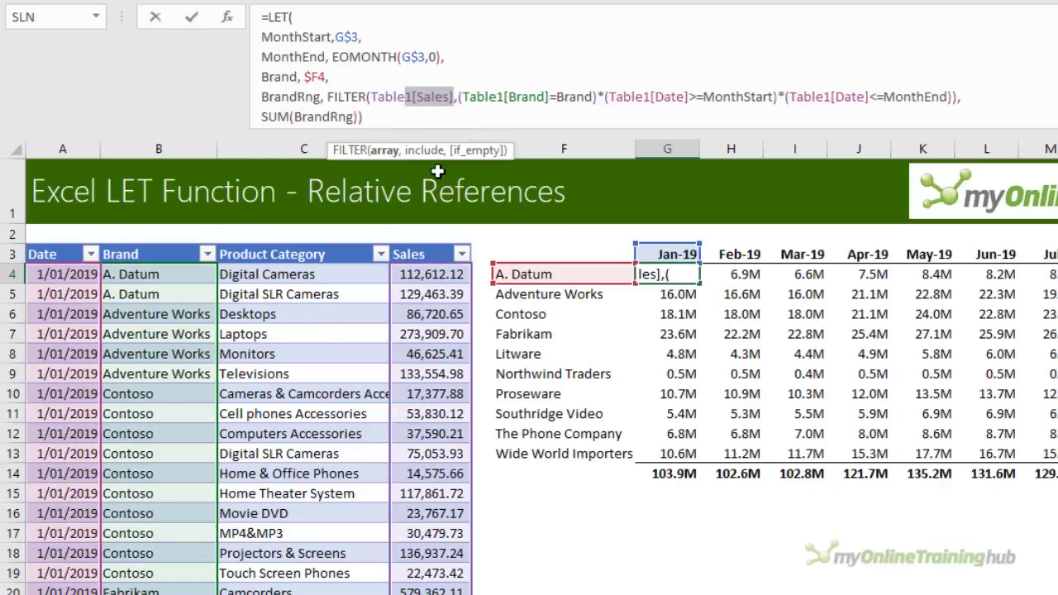
pyautogui.press('Escape')
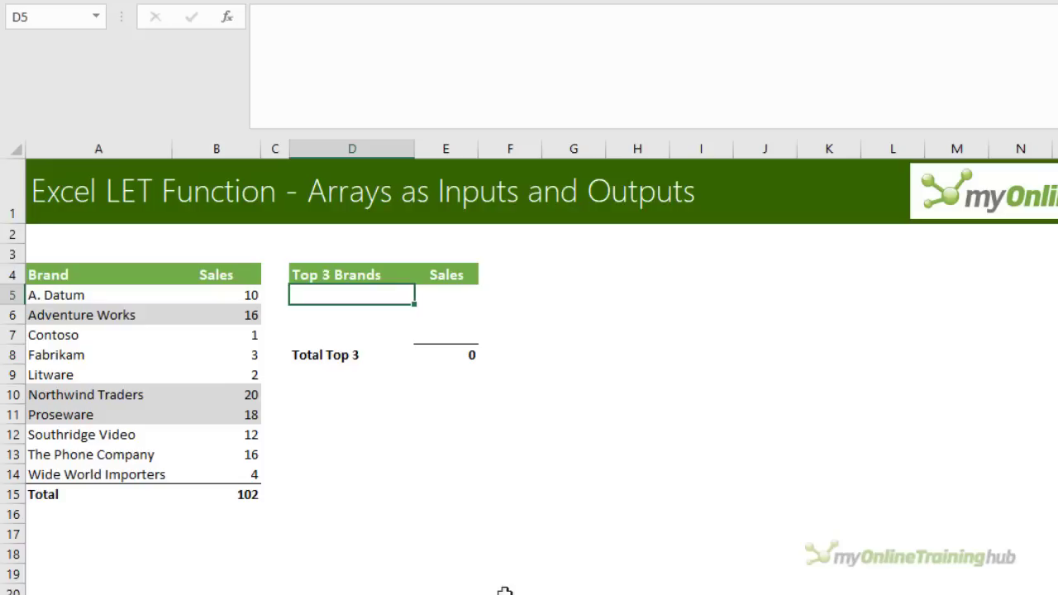
# In D5, begin =LET( with RankArray defined as {1;2;3} on a new line.
pyautogui.moveTo(406, 295); pyautogui.dragTo(401, 332)
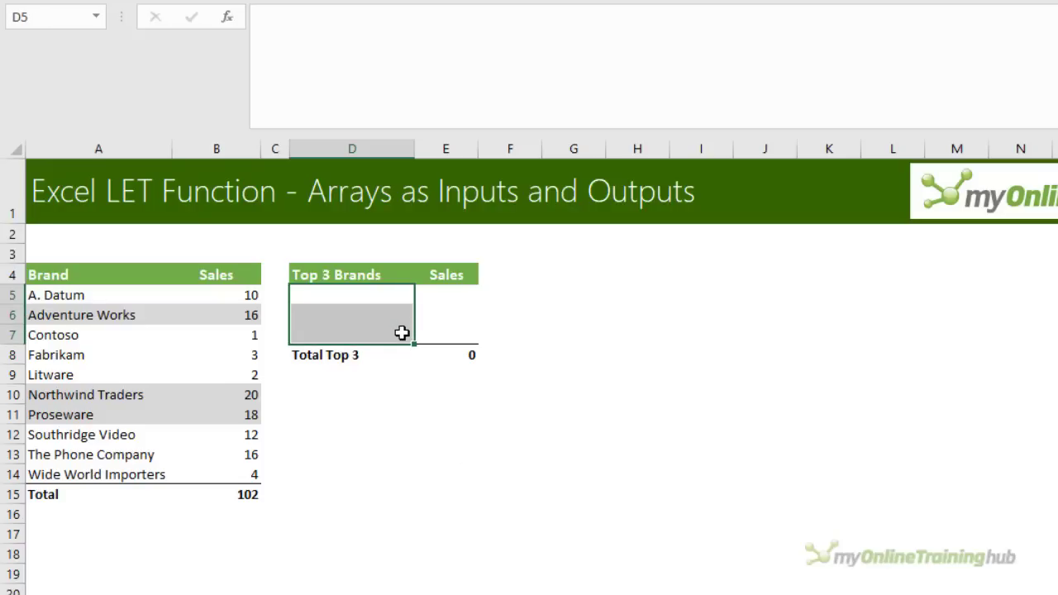
pyautogui.click(386, 299)
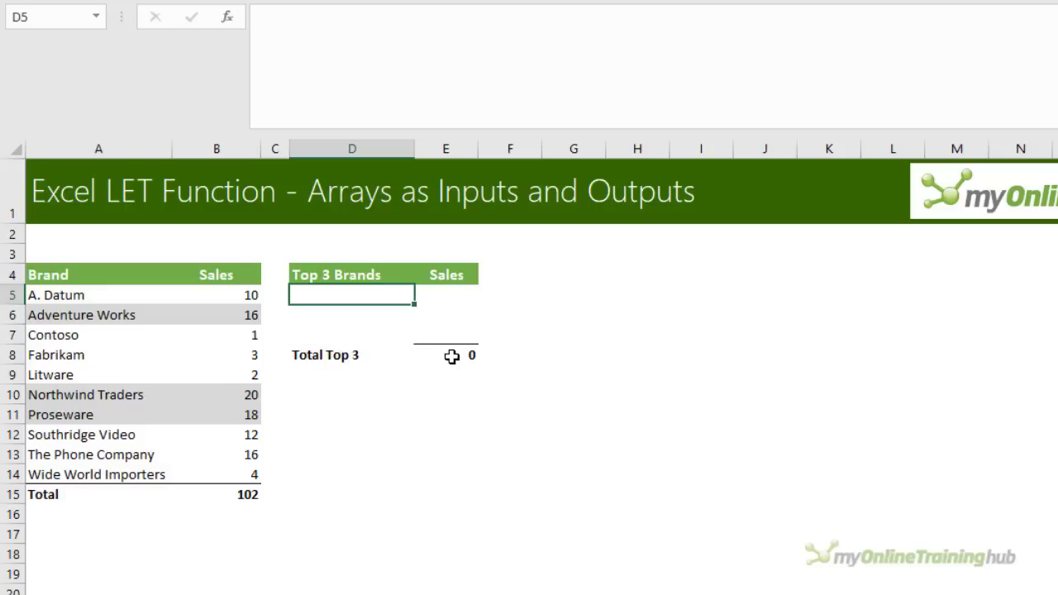
pyautogui.write('=let')
pyautogui.press('Tab')
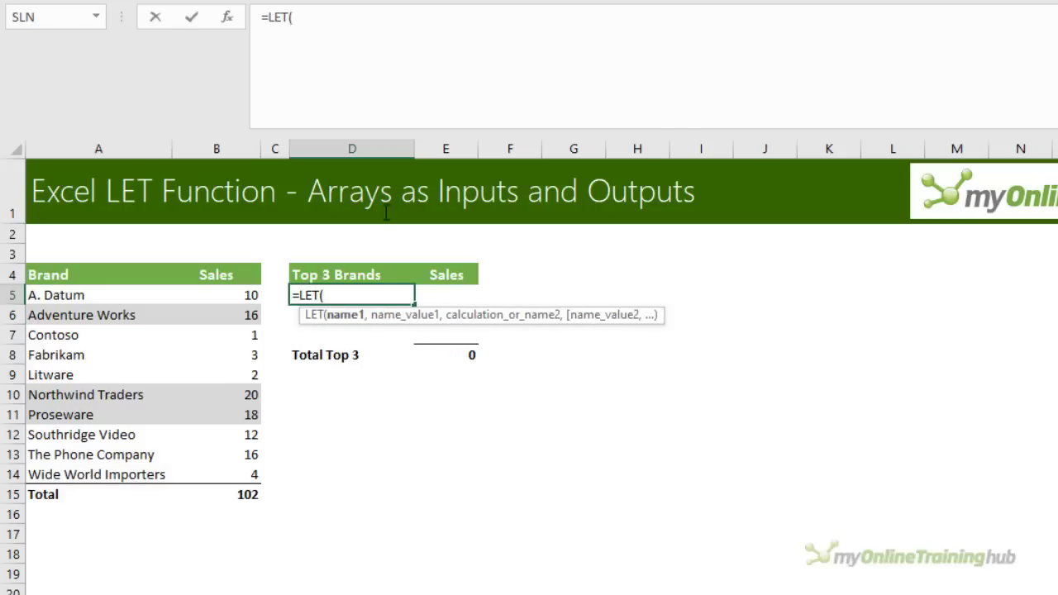
pyautogui.click(318, 67)
pyautogui.hotkey('alt', 'Return')
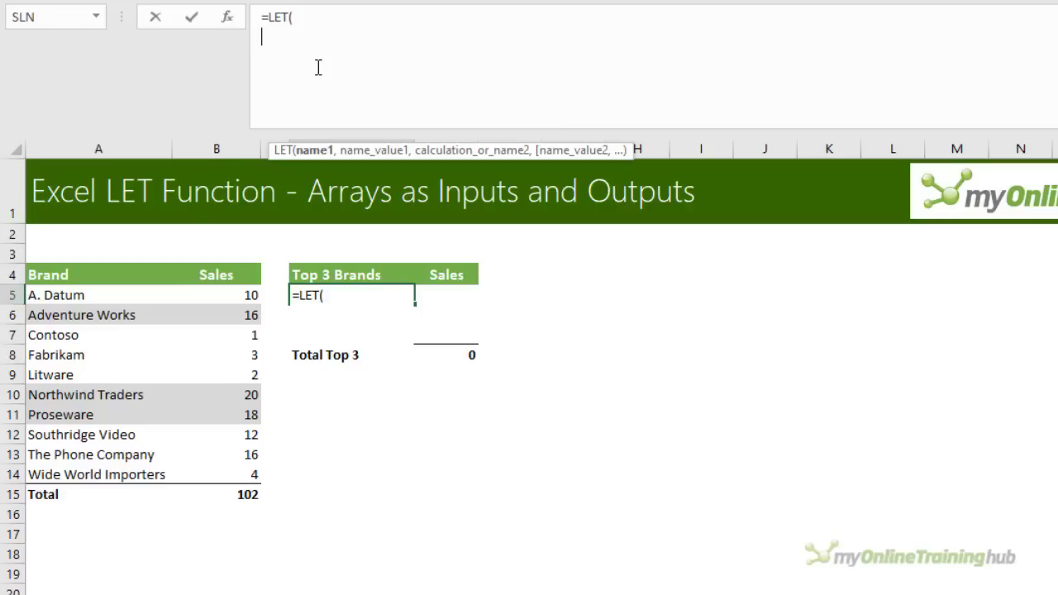
pyautogui.write('Rank')
pyautogui.write('Arra')
pyautogui.press('BackSpace')
pyautogui.write('ray,{1;2')
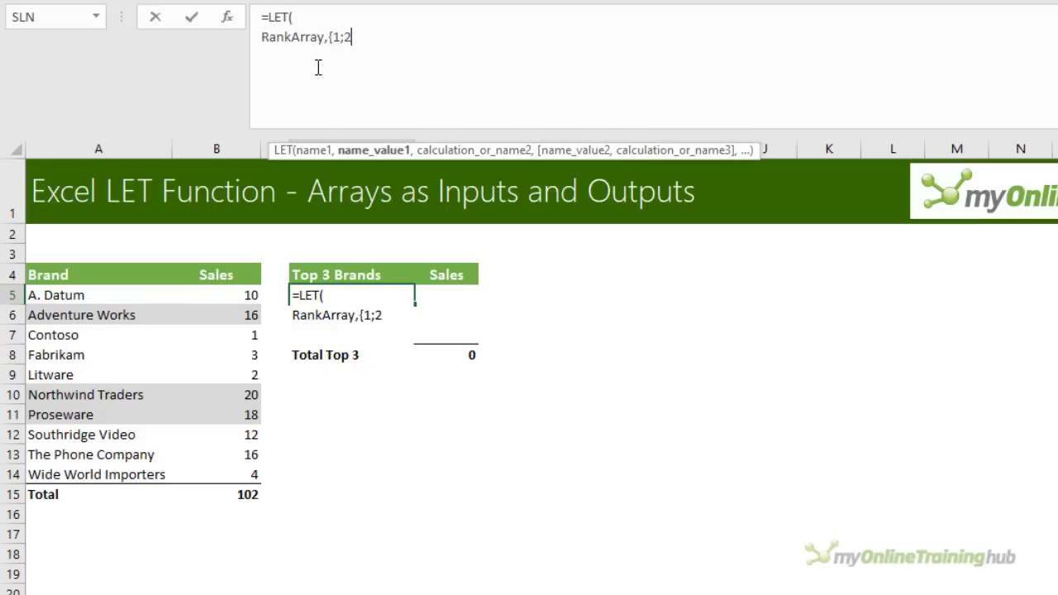
pyautogui.write(';3}')
# Add BrandRng as A5:A14 and SalesRng as B5:B14 to the D5 LET formula.
pyautogui.write(',')
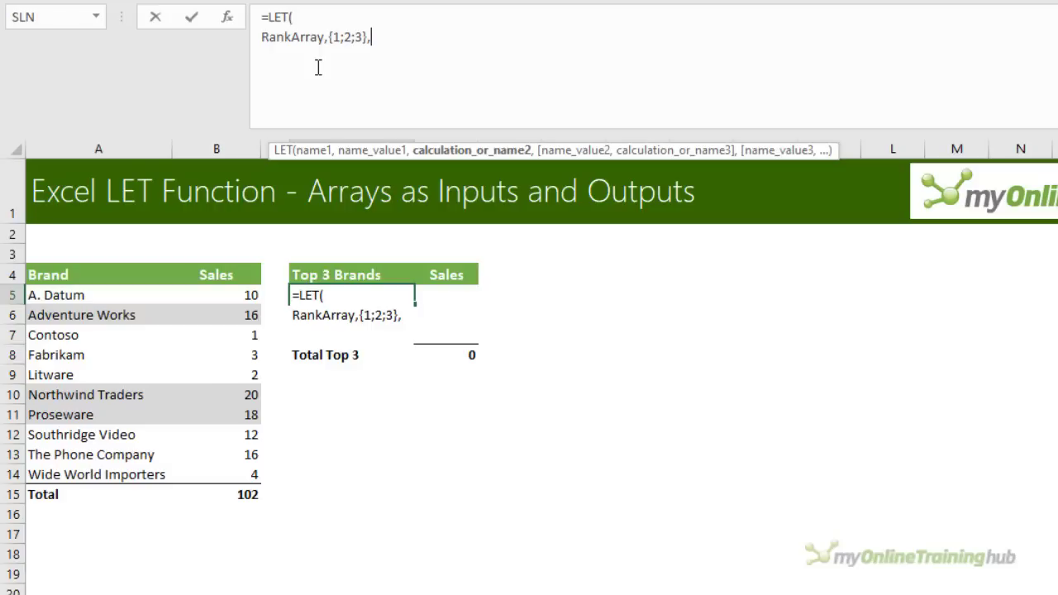
pyautogui.hotkey('alt', 'Return')
pyautogui.write('BrandRng,')
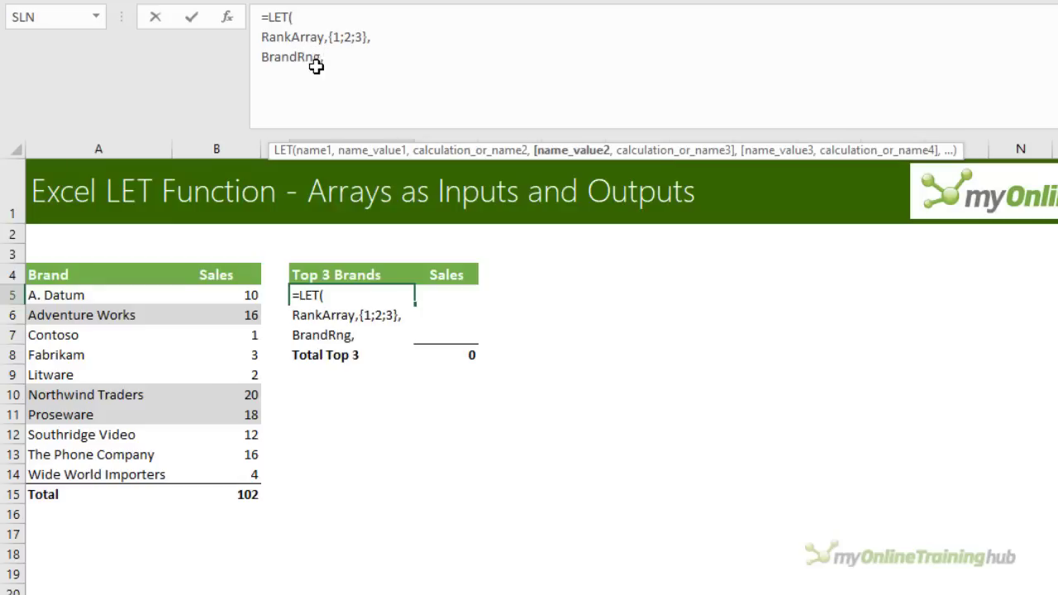
pyautogui.moveTo(108, 296); pyautogui.dragTo(124, 473)
pyautogui.write(', ')
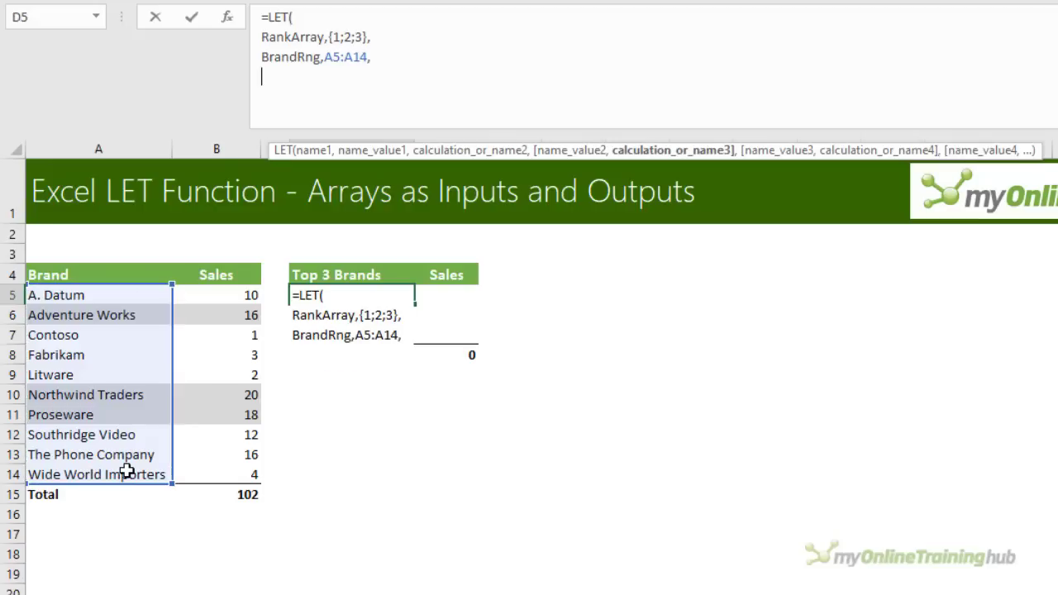
pyautogui.write('SalesRng,')
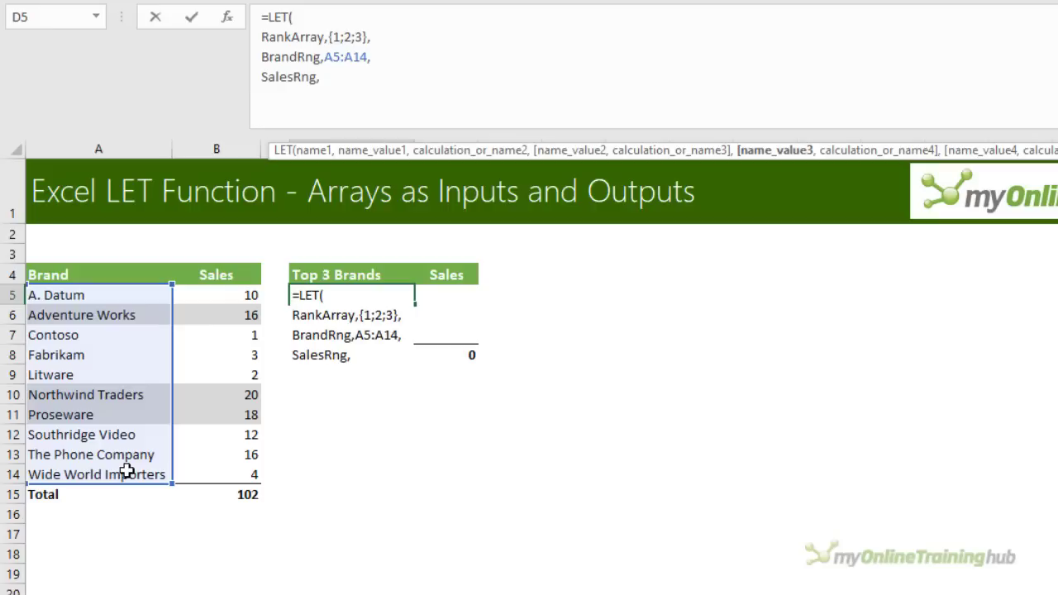
pyautogui.moveTo(201, 299); pyautogui.dragTo(205, 480)
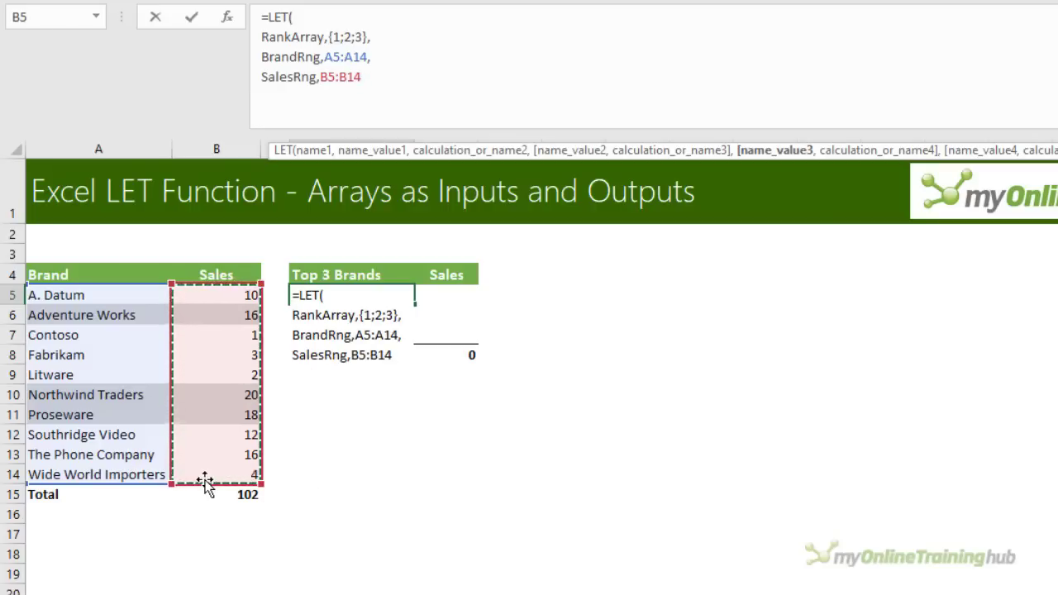
pyautogui.write(',')
pyautogui.hotkey('alt', 'Return')
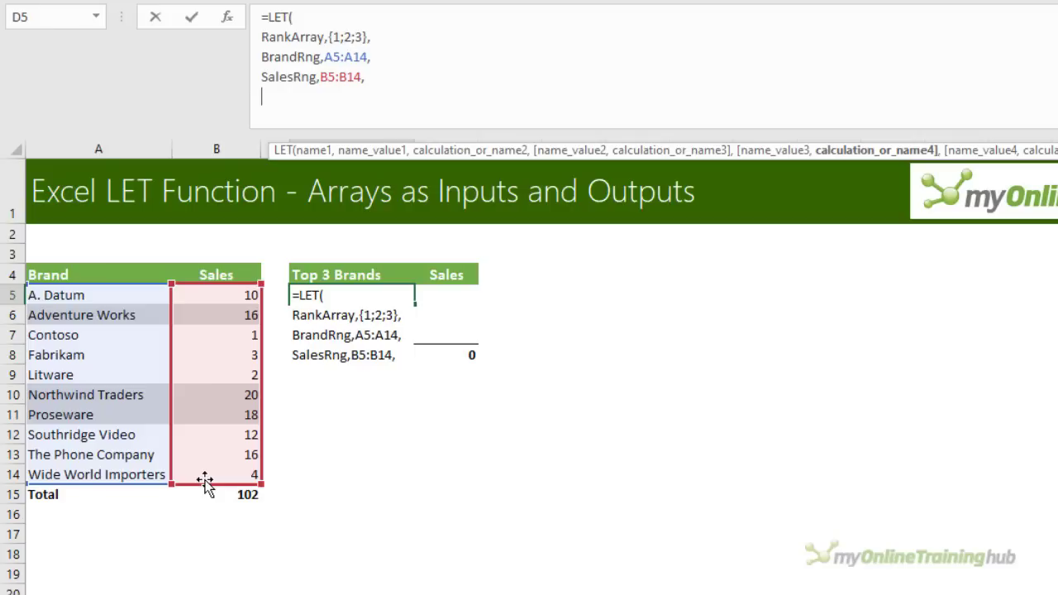
# Begin the final calculation as INDEX(BrandRng,MATCH(LARGE(SalesRng in D5's LET.
pyautogui.write('ind')
pyautogui.press('Tab')
pyautogui.write('bran')
pyautogui.press('Tab')
pyautogui.write(',m')
pyautogui.press('Tab')
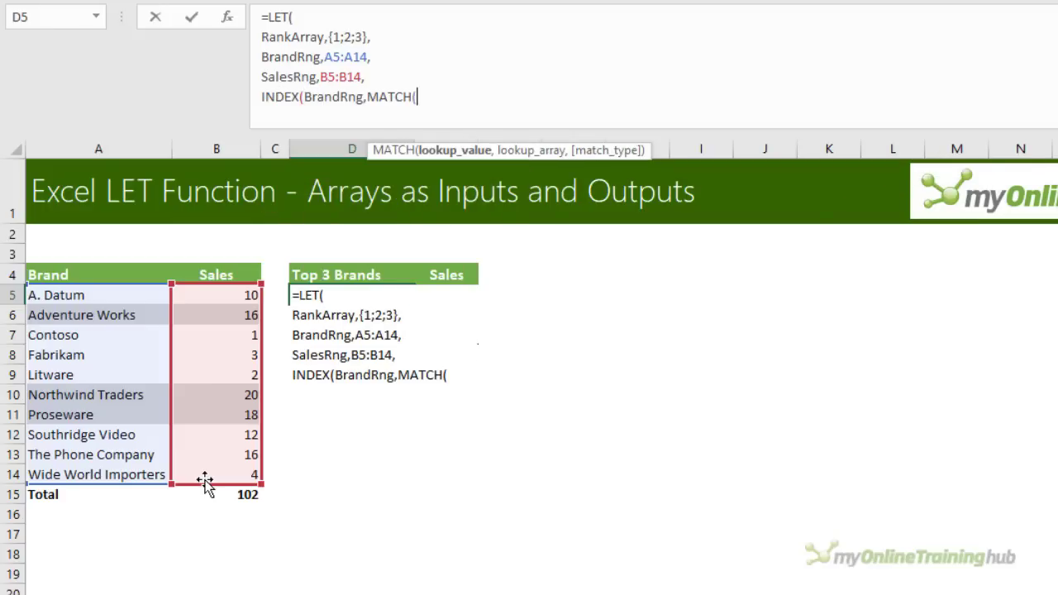
pyautogui.write('larg')
pyautogui.press('Tab')
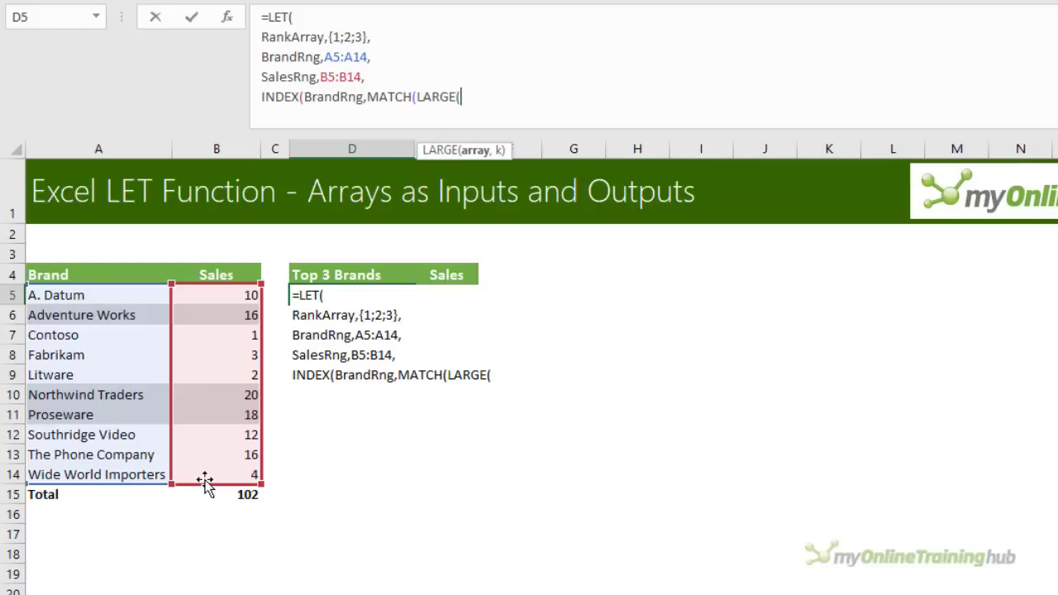
pyautogui.write('sal')
pyautogui.press('Tab')
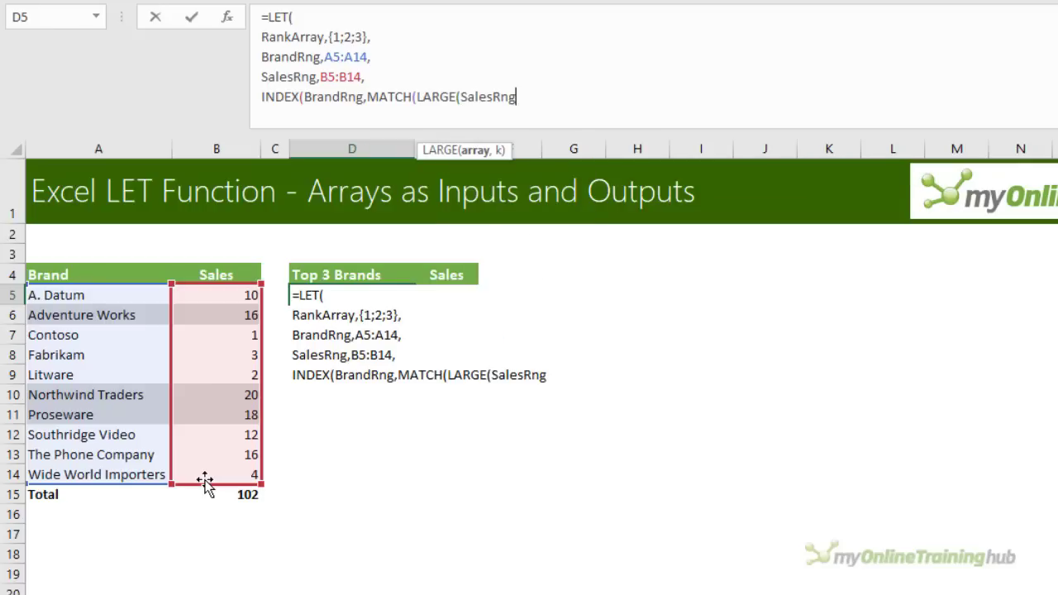
# Finish it with RankArray, SalesRng as lookup range and 0 match type, closing all brackets.
pyautogui.write(',rank')
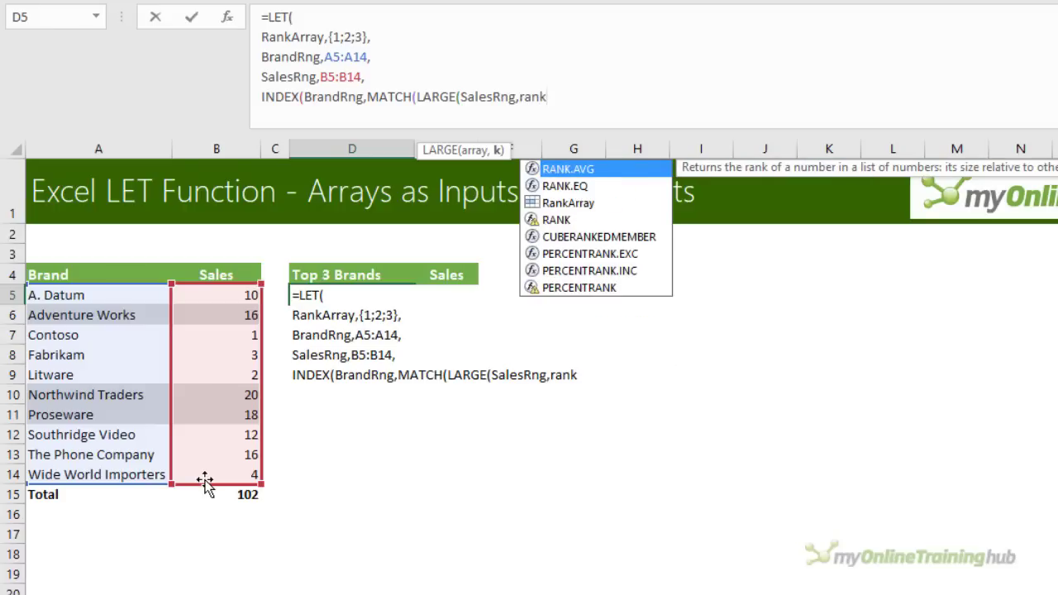
pyautogui.press('Down')
pyautogui.press('Down')
pyautogui.press('Tab')
pyautogui.write(')')
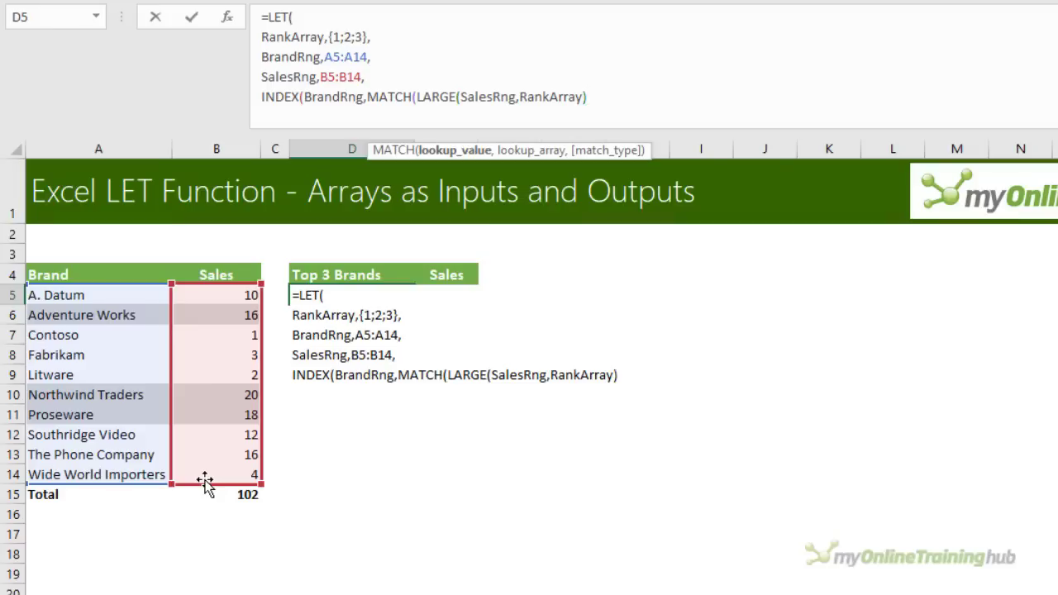
pyautogui.write(',')
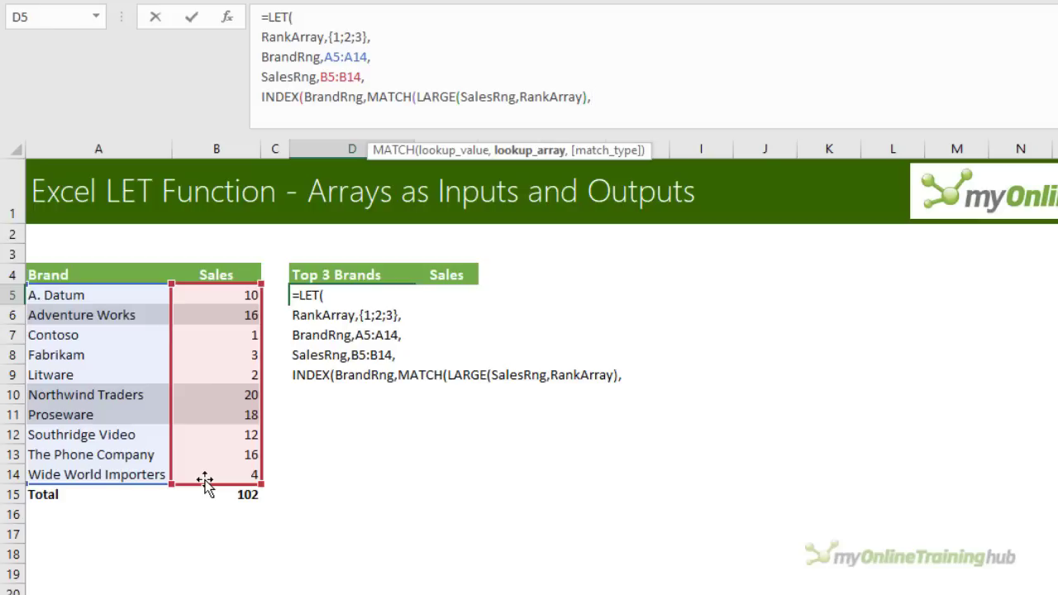
pyautogui.write('sal')
pyautogui.press('Tab')
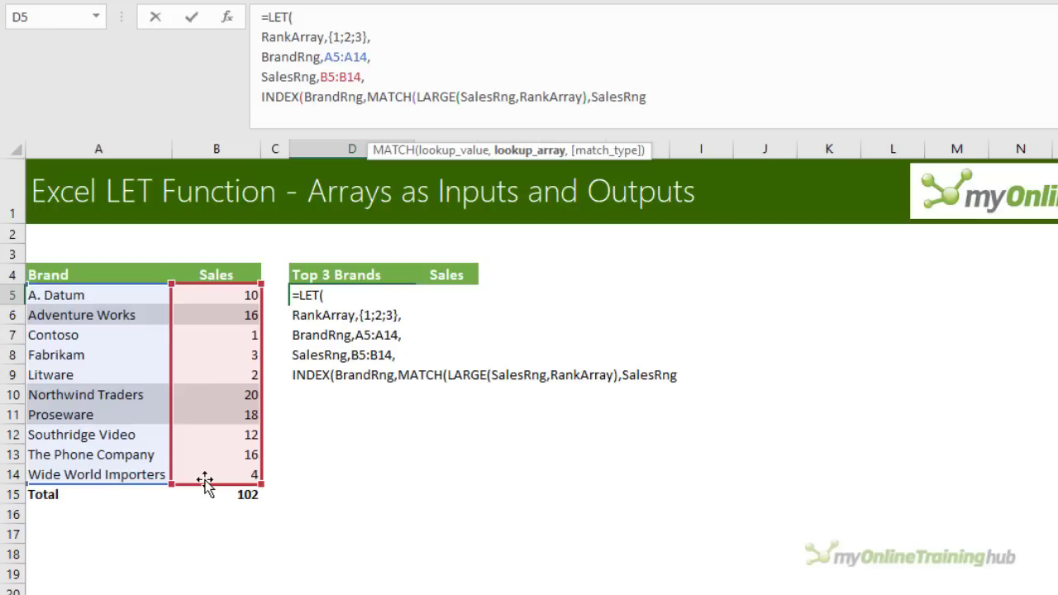
pyautogui.write(',0')
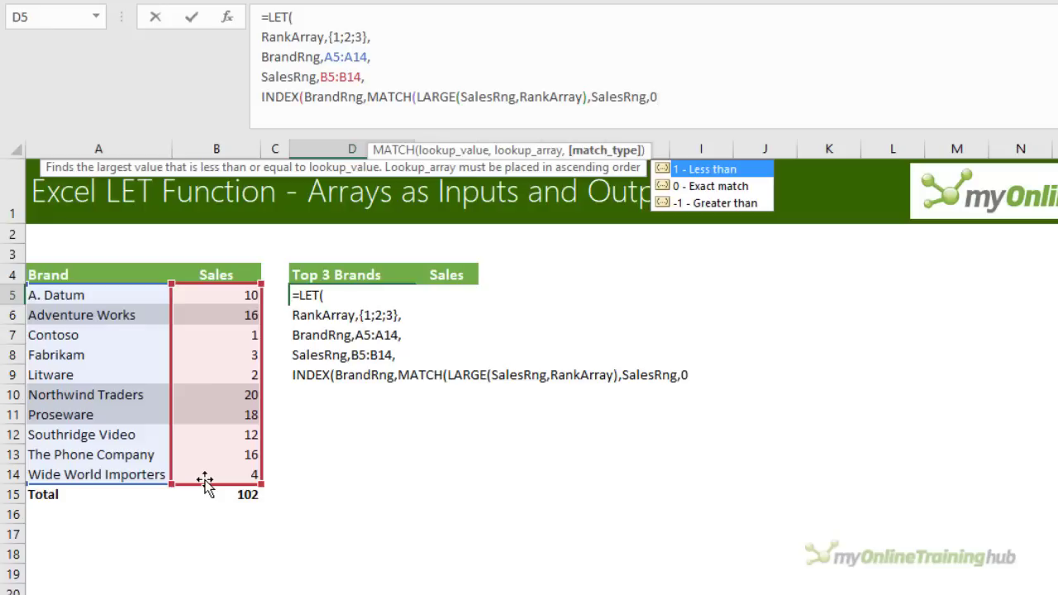
pyautogui.write(')')
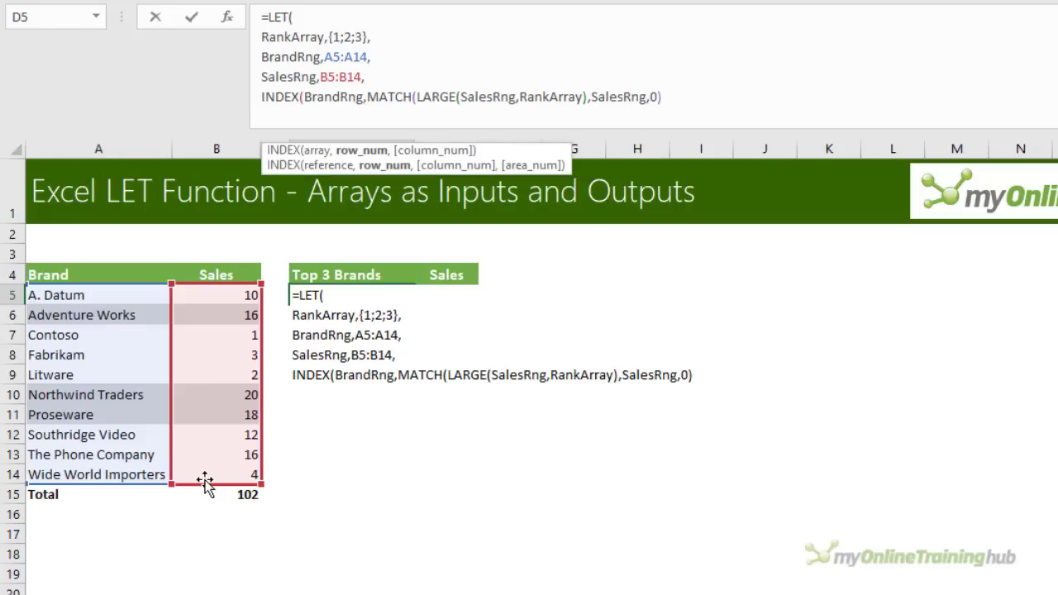
pyautogui.write('))')
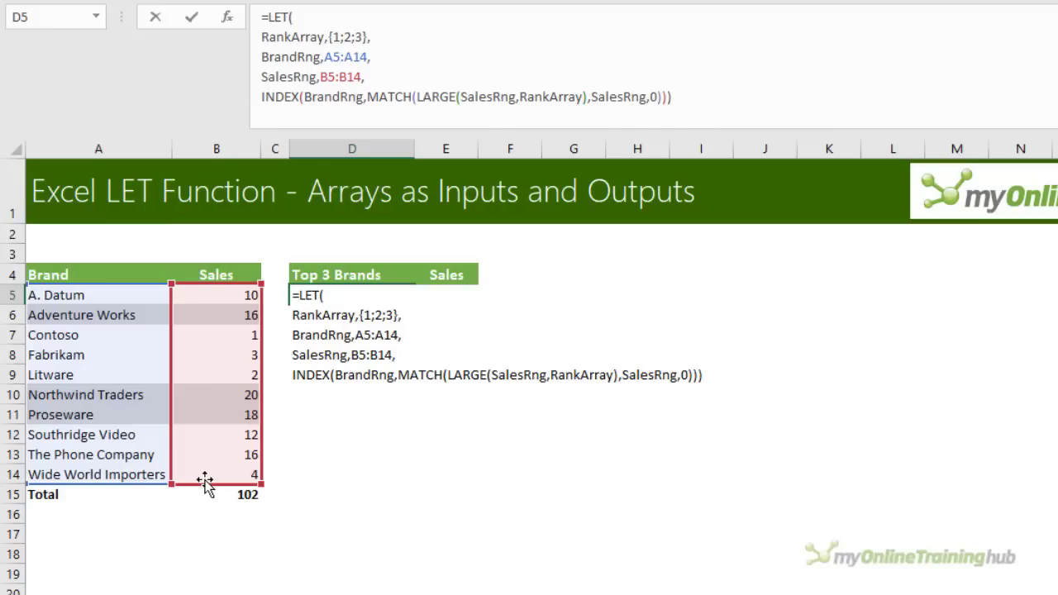
pyautogui.press('Return')
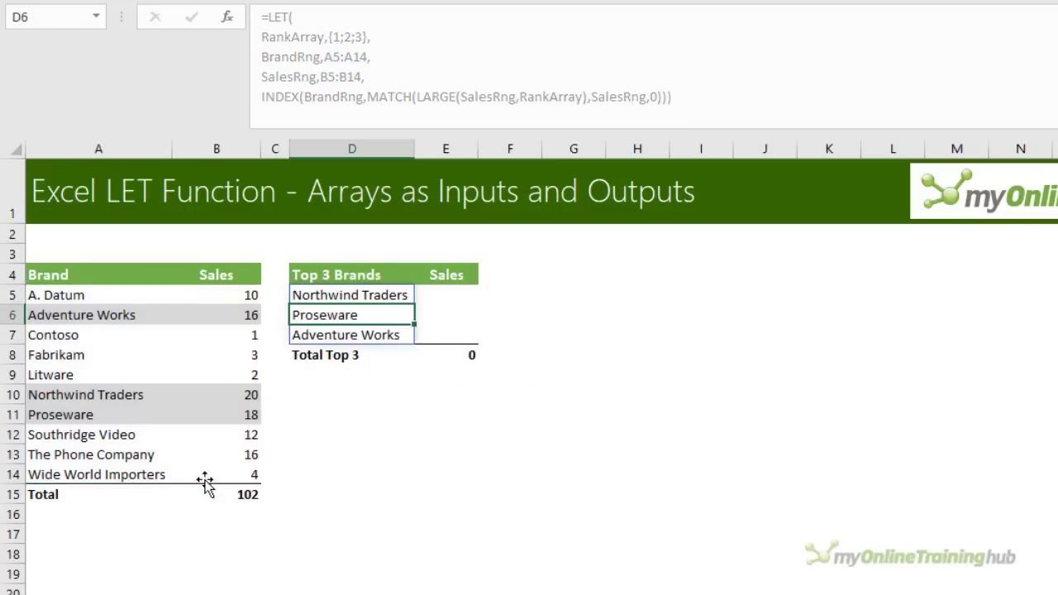
pyautogui.press('Up')
pyautogui.press('Down')
pyautogui.press('Down')
pyautogui.press('Up')
pyautogui.press('Up')
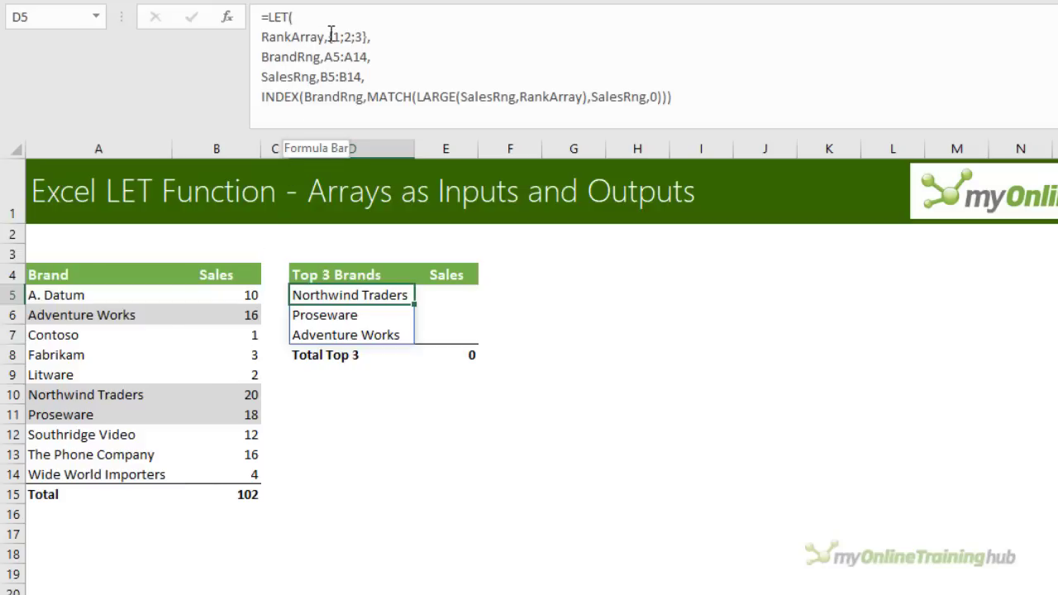
pyautogui.moveTo(328, 36); pyautogui.dragTo(367, 36)
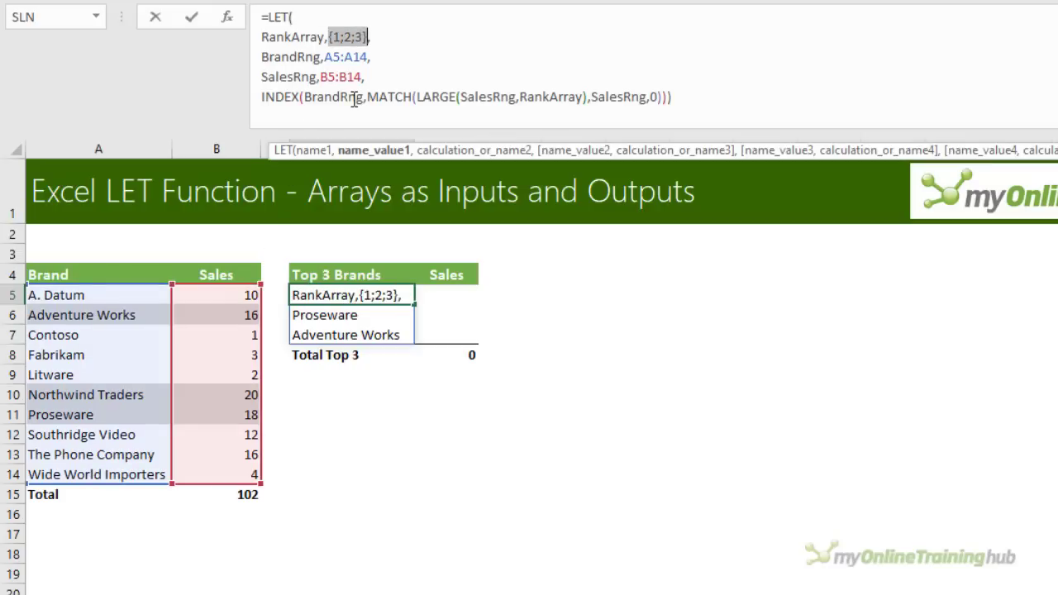
pyautogui.moveTo(263, 97); pyautogui.dragTo(676, 97)
# Enter =XLOOKUP(D5#,A5:A14,B5:B14) in E5, returning sales 20, 18 and 16.
pyautogui.hotkey('ctrl', 'Return')
pyautogui.click(467, 295)
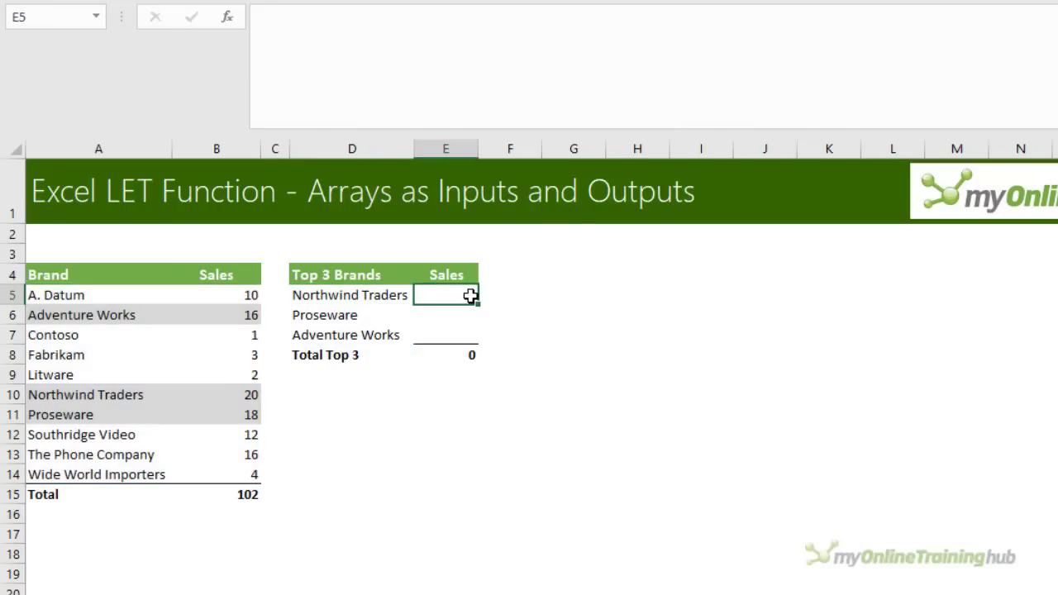
pyautogui.write('=XLOOKUP(')
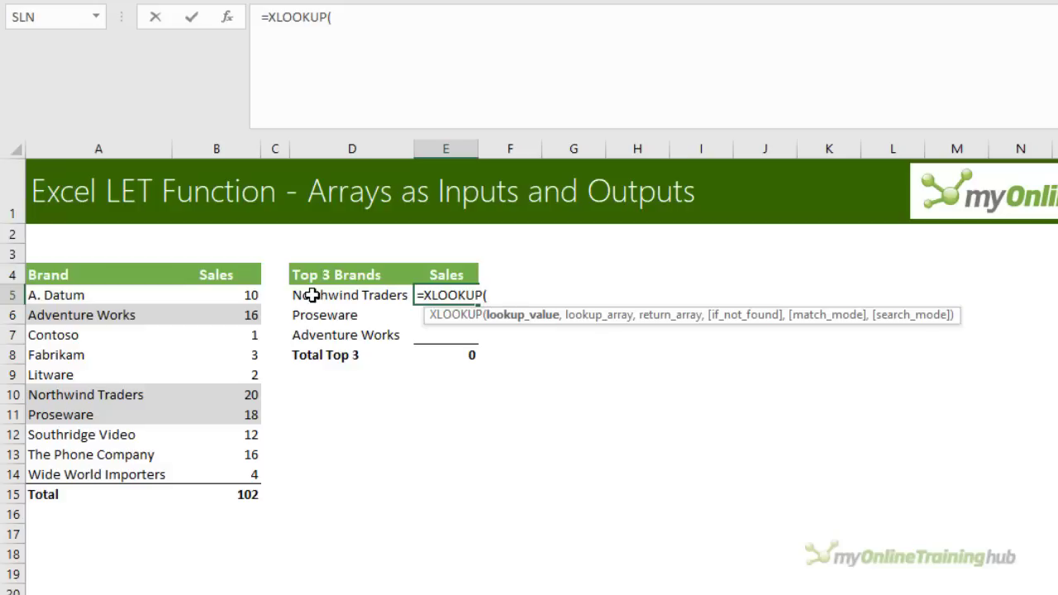
pyautogui.moveTo(309, 297); pyautogui.dragTo(318, 335)
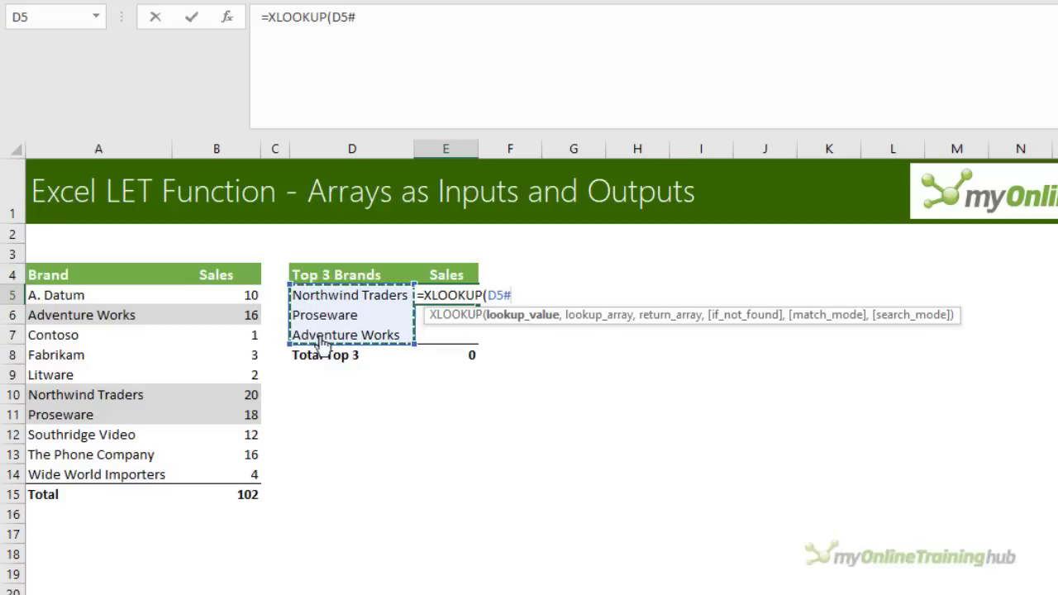
pyautogui.click(508, 295)
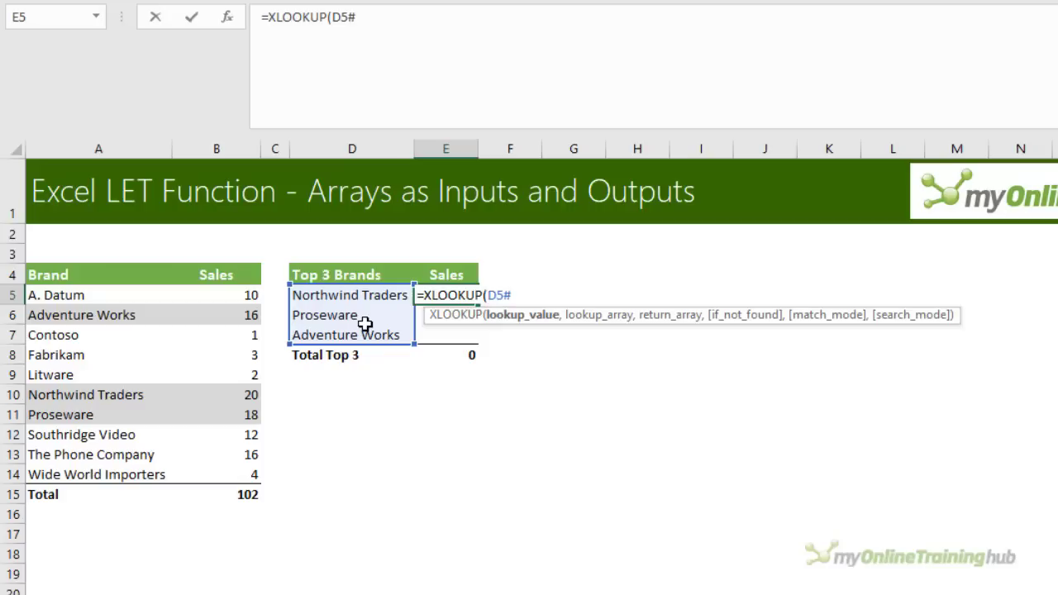
pyautogui.write(',')
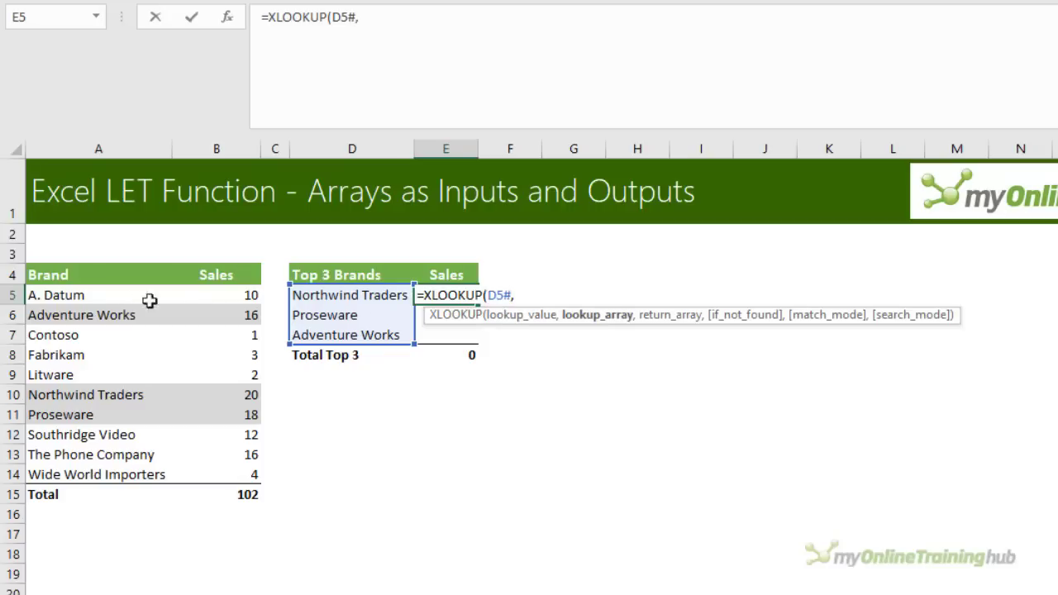
pyautogui.moveTo(114, 295); pyautogui.dragTo(118, 468)
pyautogui.write(',')
pyautogui.moveTo(217, 295); pyautogui.dragTo(213, 471)
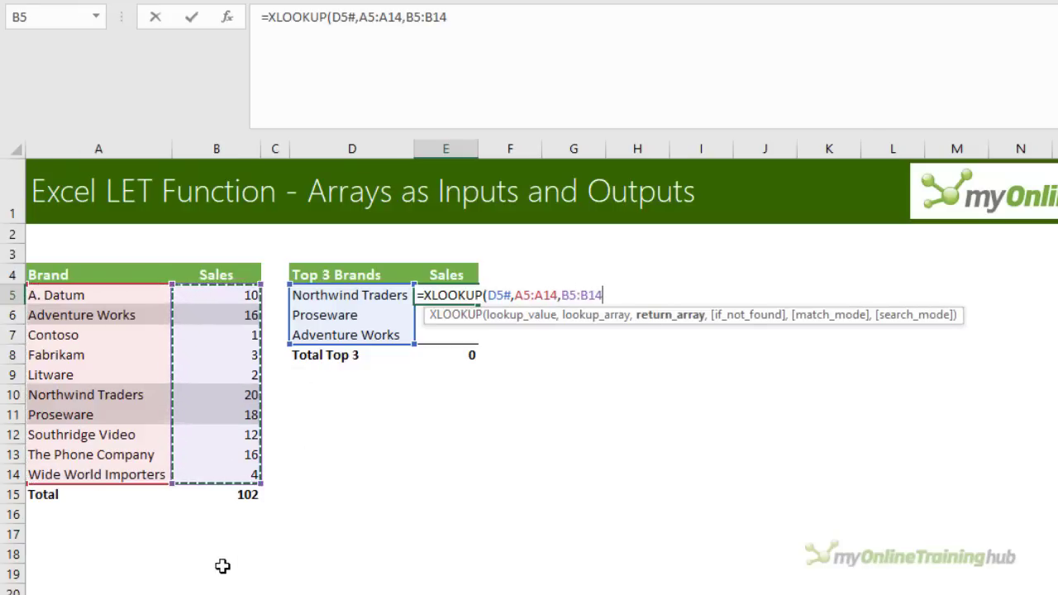
pyautogui.write(')')
pyautogui.press('Return')
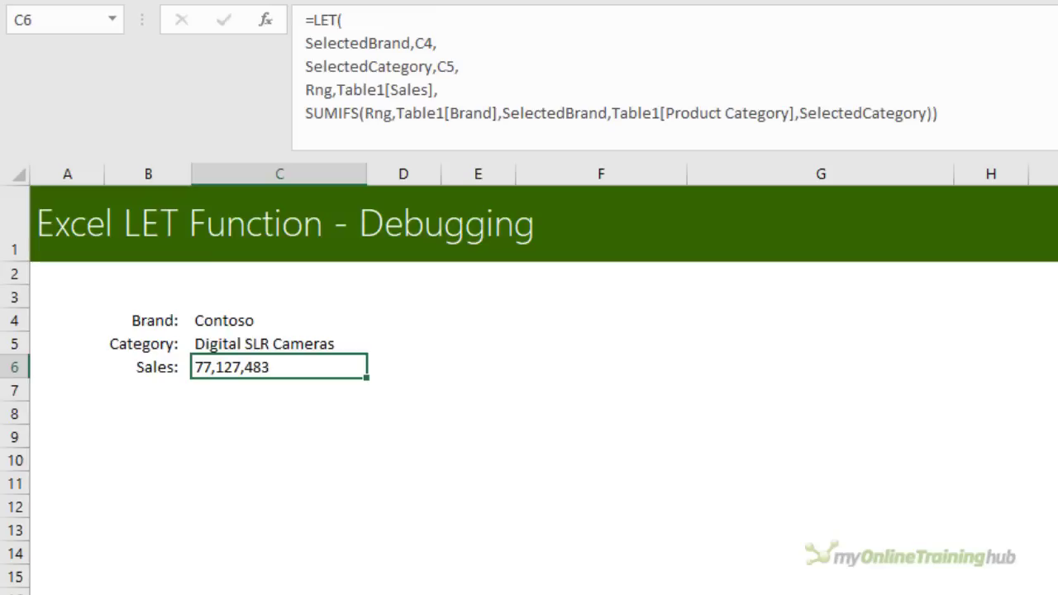
# Review SelectedBrand, SelectedCategory, Rng and SUMIFS in C6's formula, then select the word SUMIFS.
pyautogui.doubleClick(342, 41)
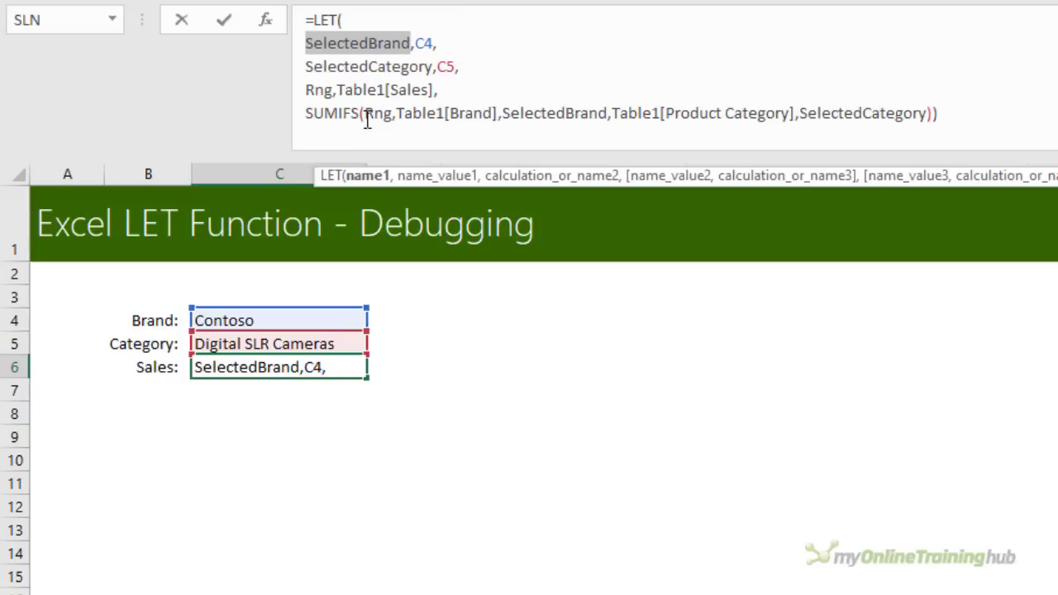
pyautogui.doubleClick(361, 67)
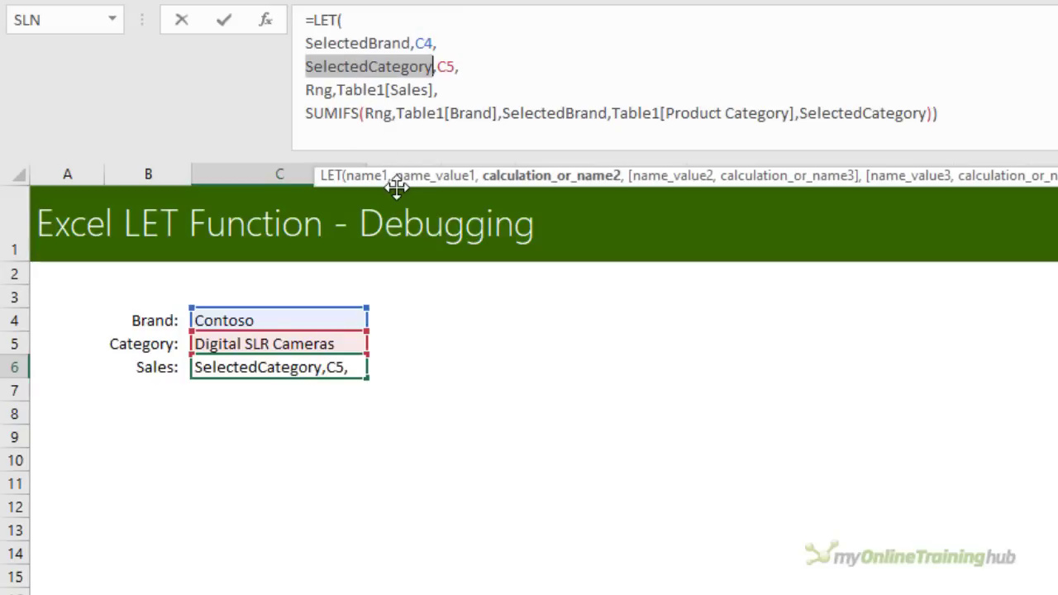
pyautogui.doubleClick(315, 90)
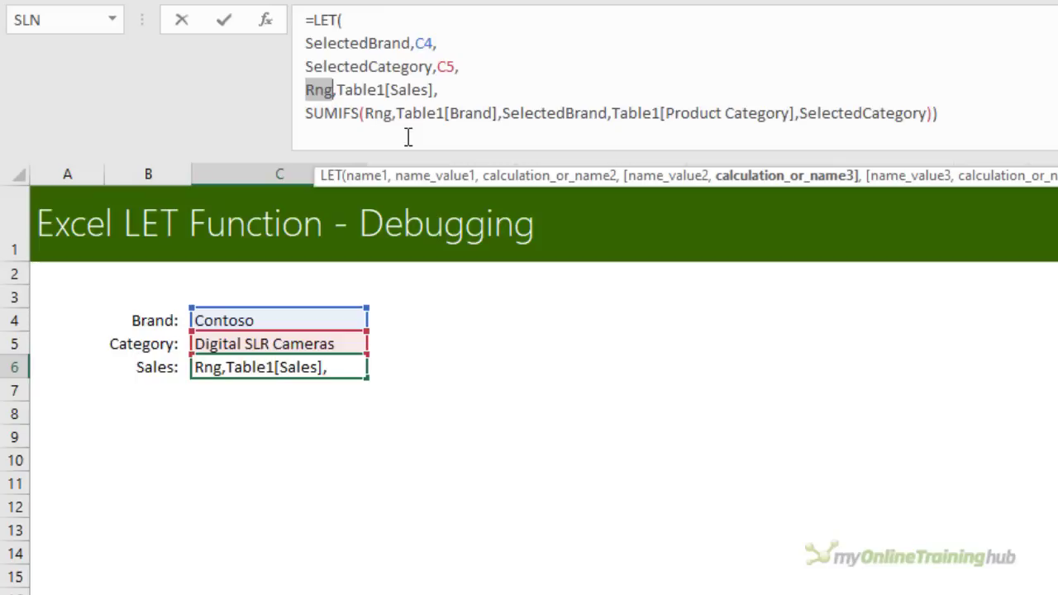
pyautogui.doubleClick(339, 113)
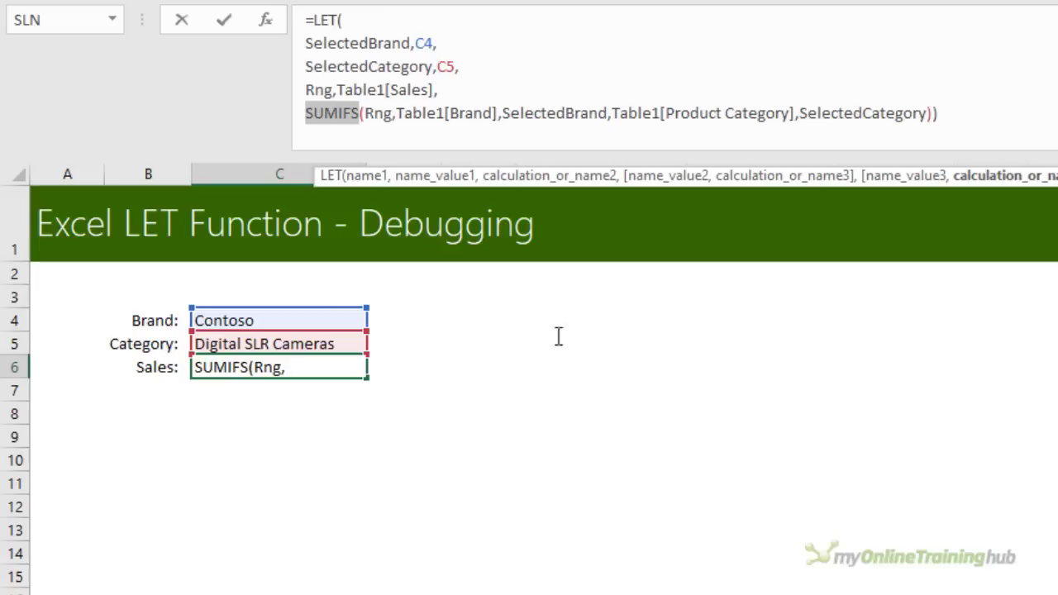
pyautogui.click(338, 43)
pyautogui.click(344, 66)
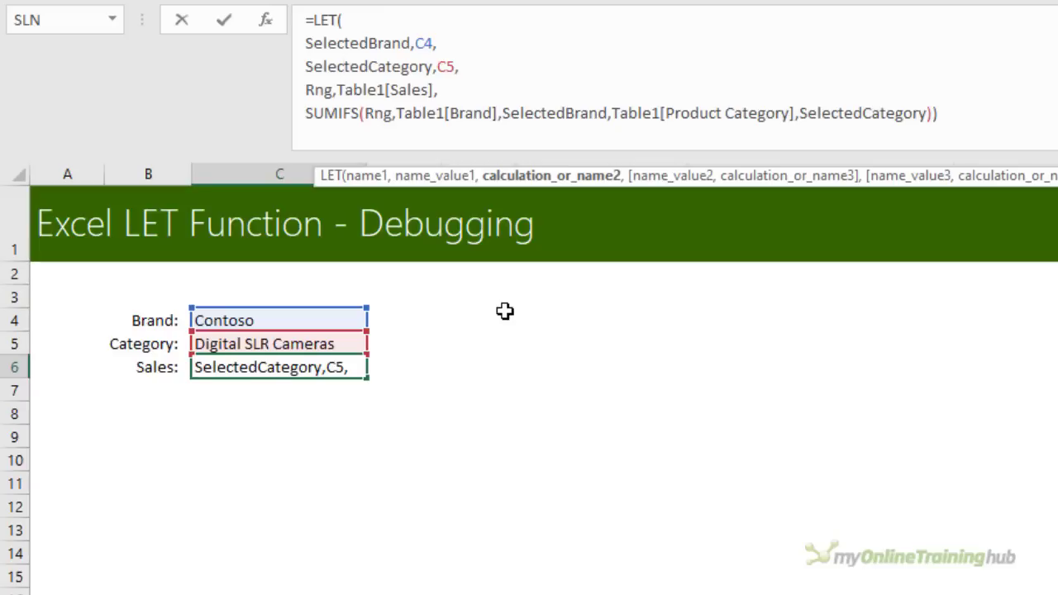
pyautogui.click(324, 114)
pyautogui.doubleClick(324, 113)
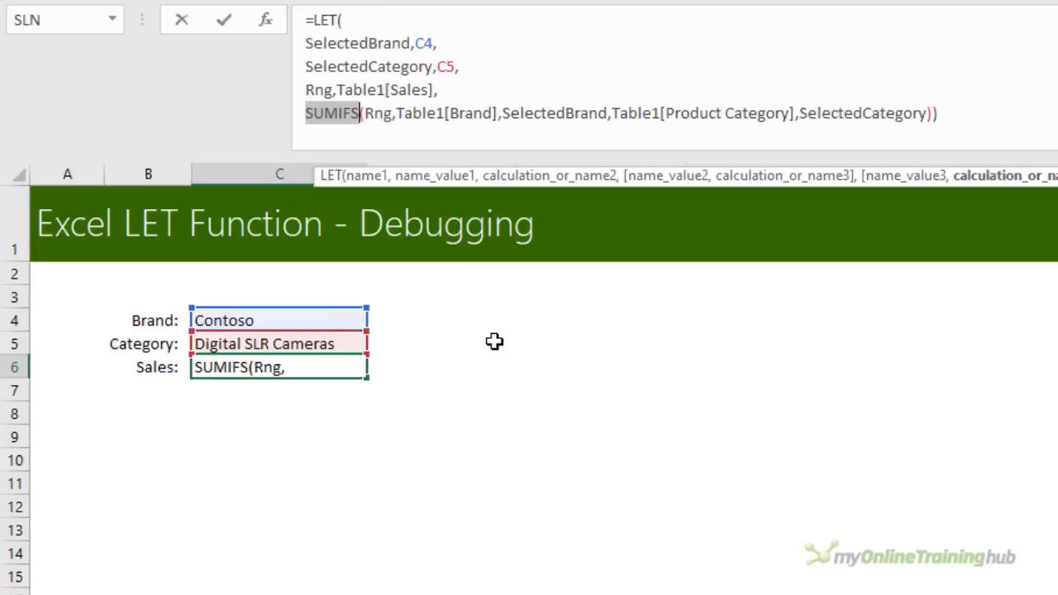
# Insert 'Calc,' before SUMIFS and add Calc as the LET's final argument, then commit.
pyautogui.click(304, 113)
pyautogui.write('Calc,')
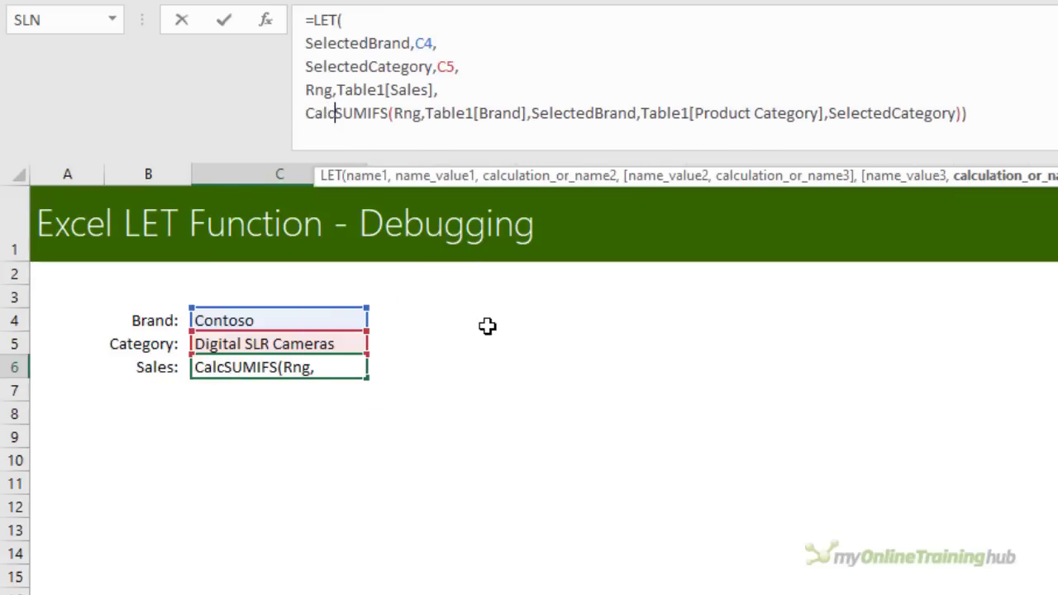
pyautogui.press('End')
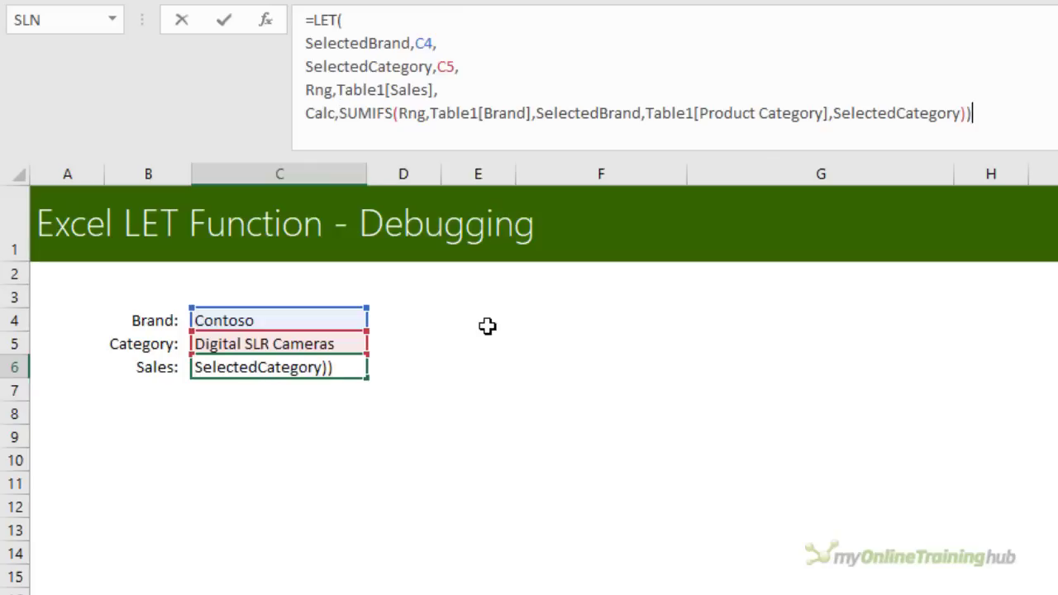
pyautogui.press('Left')
pyautogui.press('Right')
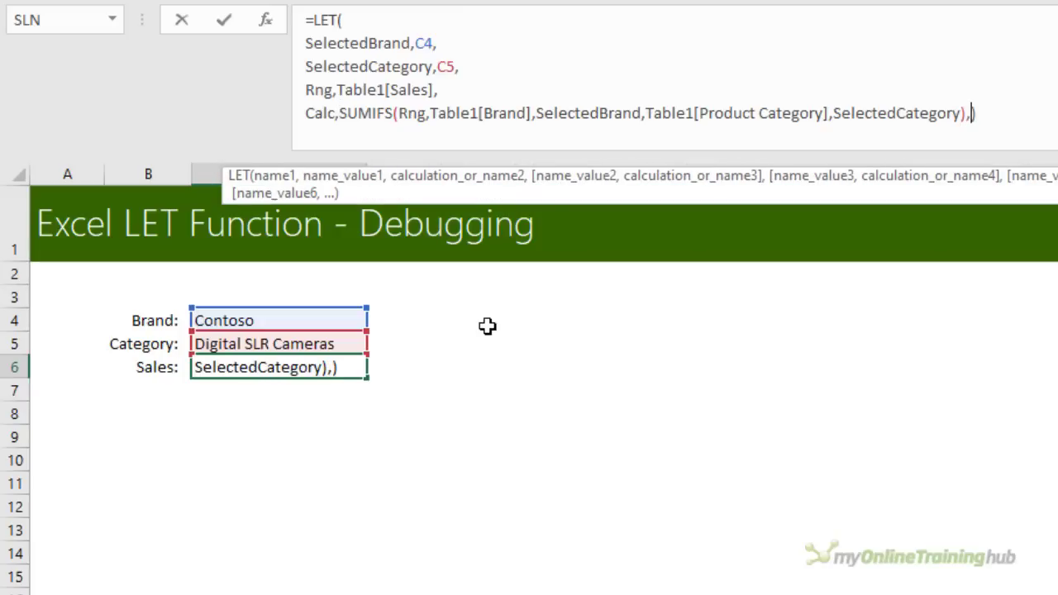
pyautogui.hotkey('alt', 'Return')
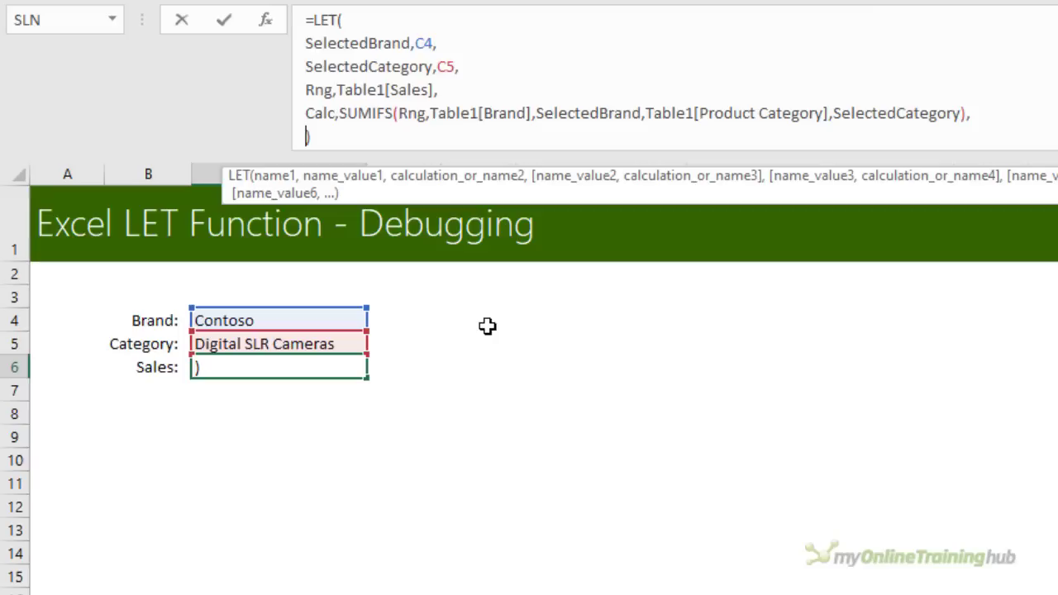
pyautogui.write('Calc')
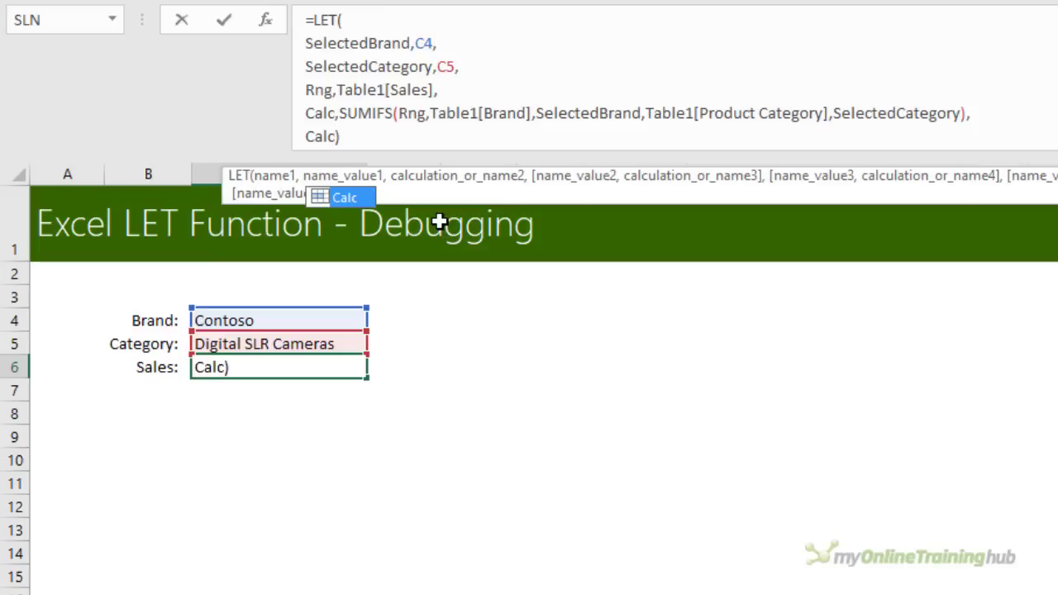
pyautogui.press('Return')
# Reselect C6 and check both Calc occurrences in its formula, leaving it unchanged.
pyautogui.press('Up')
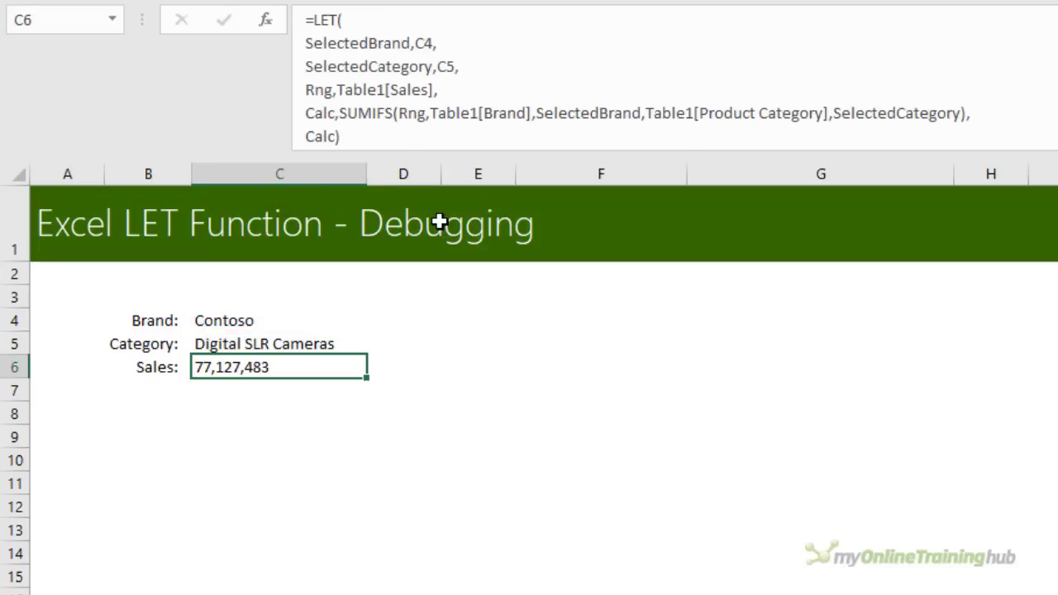
pyautogui.doubleClick(320, 137)
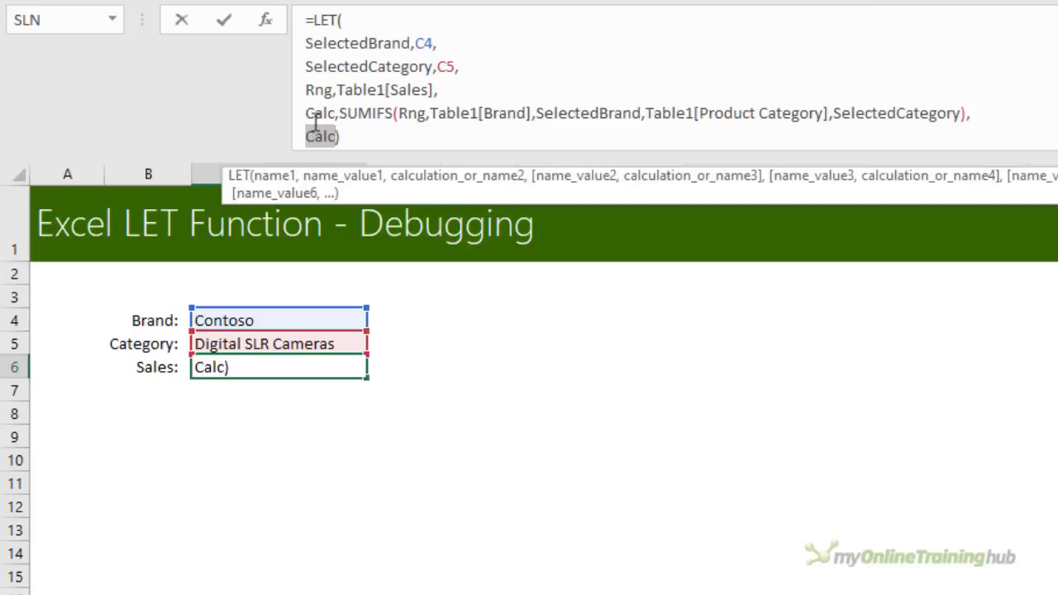
pyautogui.doubleClick(316, 114)
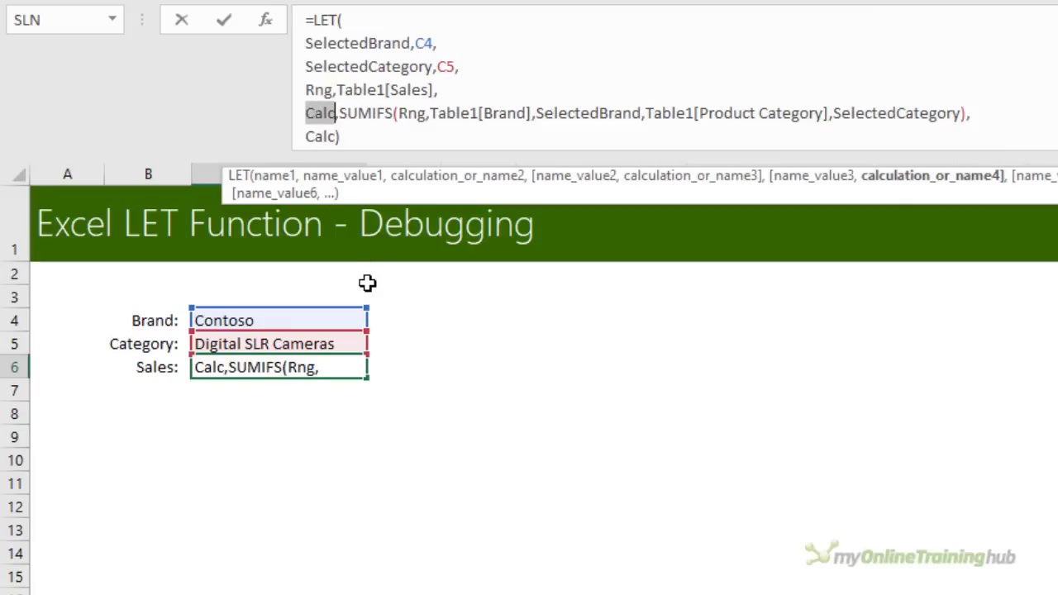
pyautogui.press('Escape')
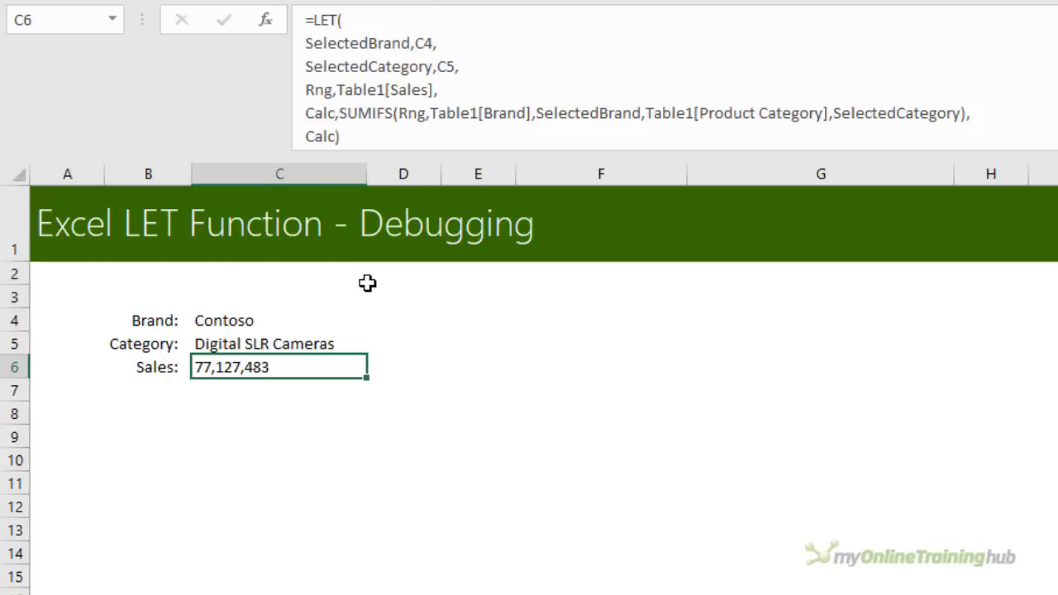
# Make the C6 LET formula's final argument Rng to preview the spilled Table1[Sales] values.
pyautogui.click(340, 112)
pyautogui.moveTo(349, 112); pyautogui.dragTo(970, 116)
pyautogui.doubleClick(324, 136)
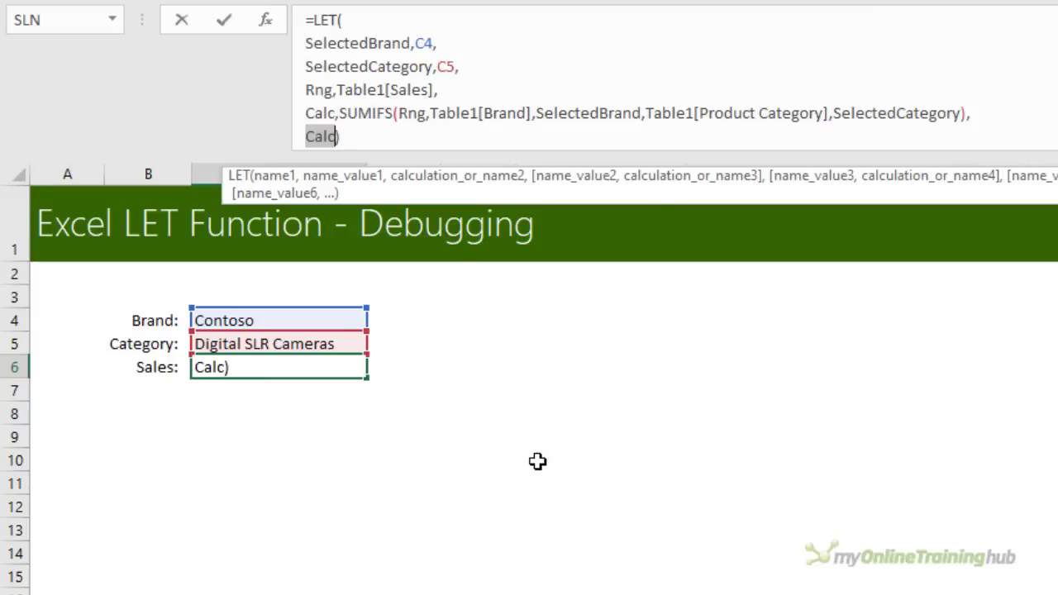
pyautogui.write('Rng')
pyautogui.press('Return')
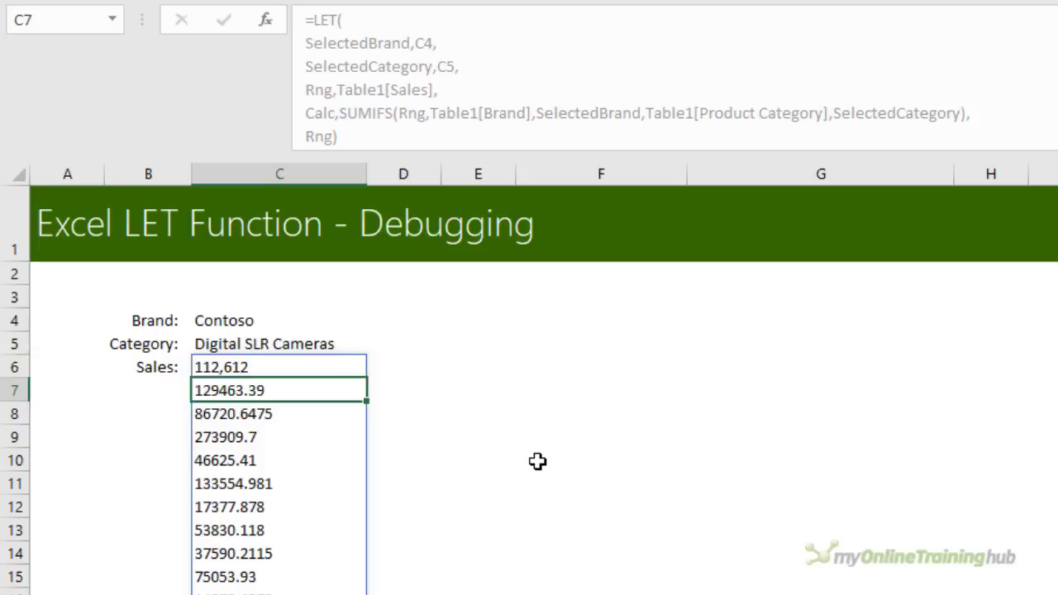
pyautogui.press('Up')
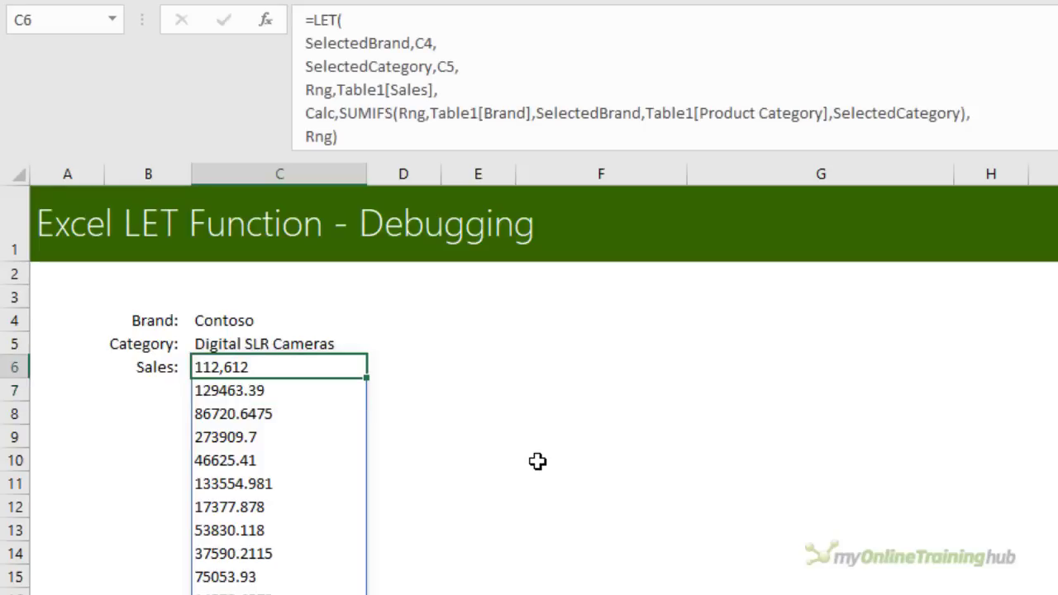
# Restore Calc as the LET formula's final argument, returning 77,127,483 in C6.
pyautogui.moveTo(337, 89); pyautogui.dragTo(434, 91)
pyautogui.press('Escape')
pyautogui.moveTo(307, 113); pyautogui.dragTo(974, 111)
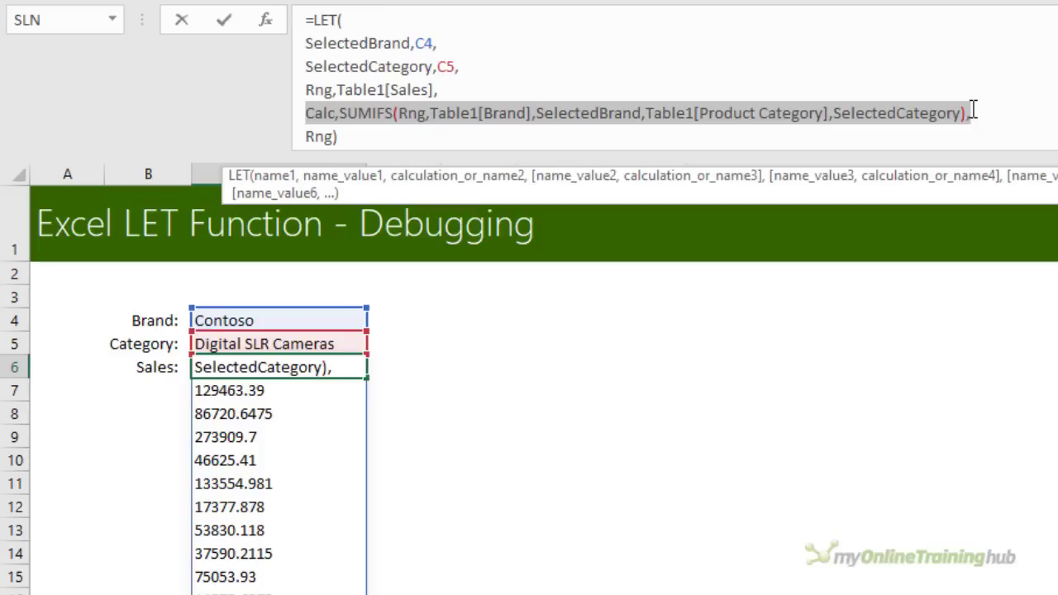
pyautogui.doubleClick(321, 136)
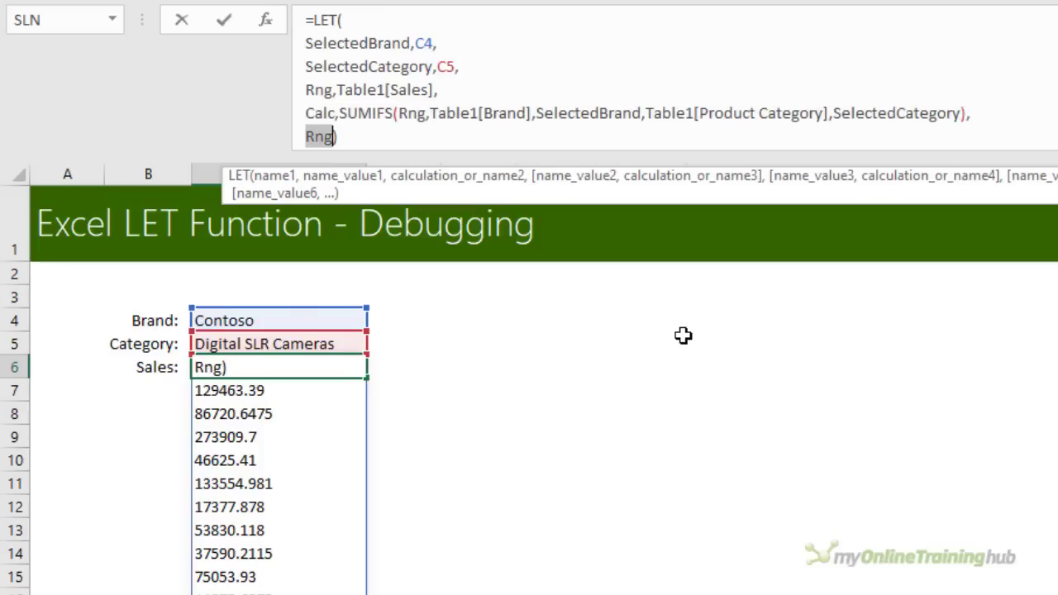
pyautogui.write('Calc')
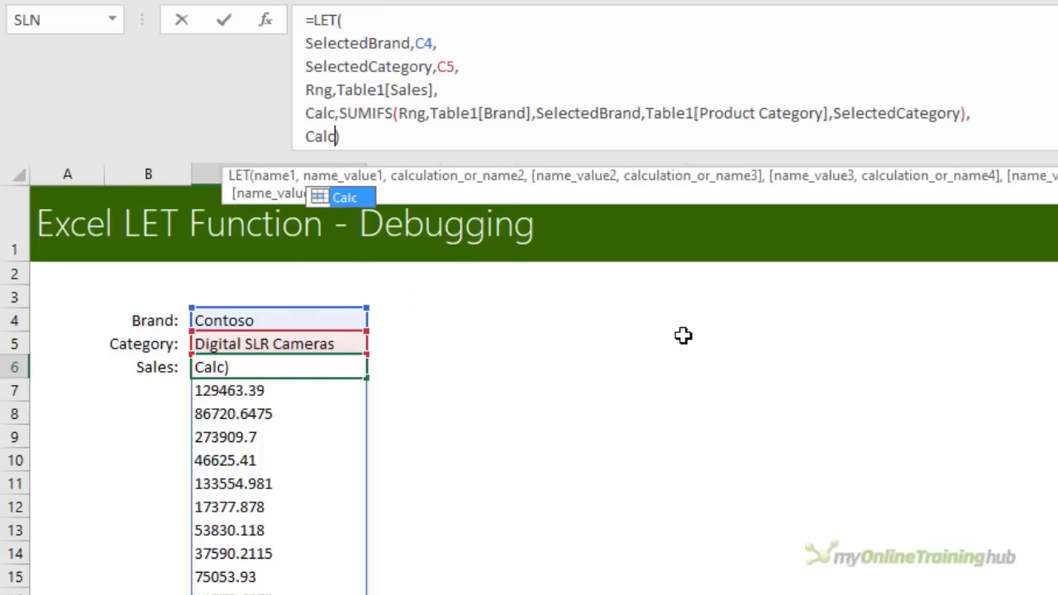
pyautogui.press('Return')
pyautogui.press('Up')
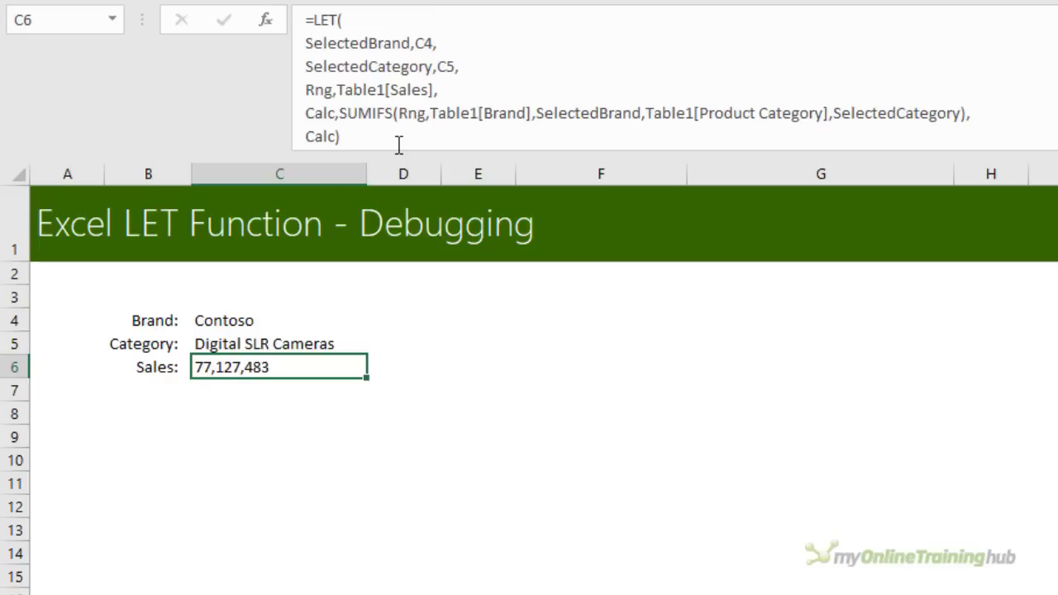
pyautogui.hotkey('ctrl', 'z')
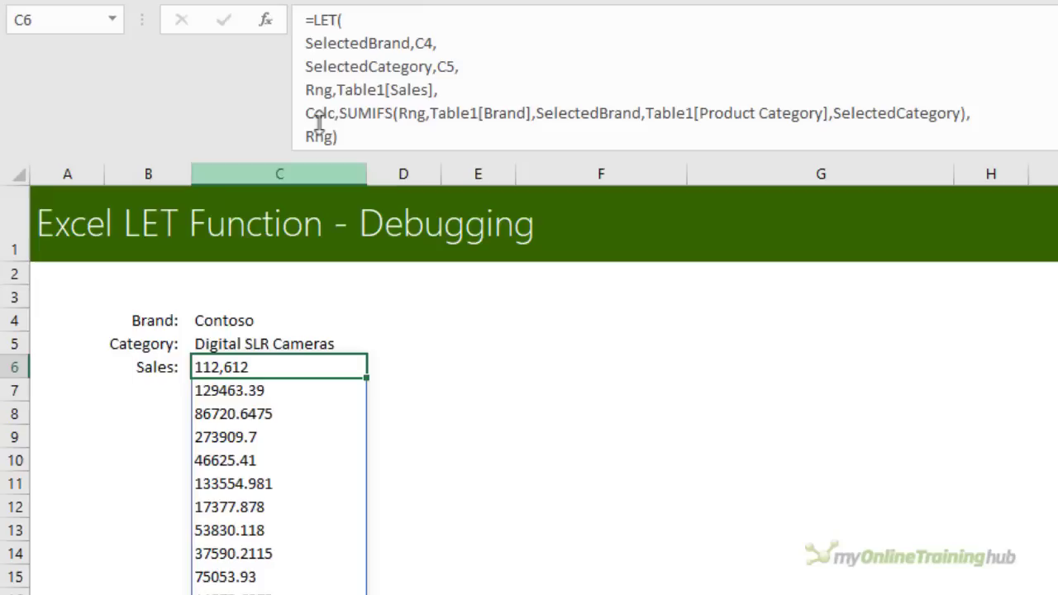
pyautogui.doubleClick(314, 113)
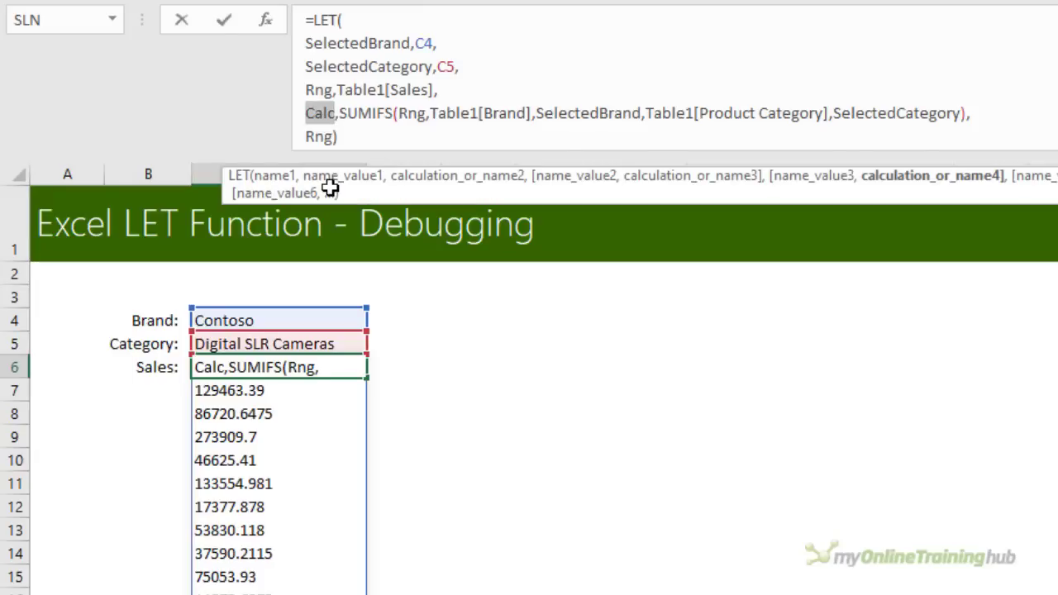
pyautogui.press('Escape')
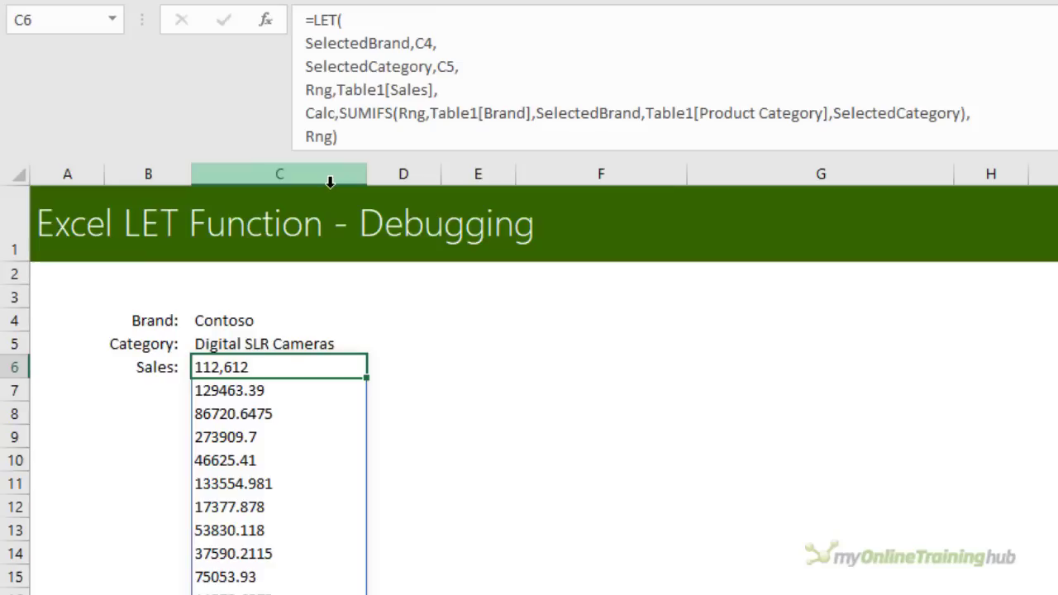
pyautogui.click(324, 134)
pyautogui.doubleClick(324, 134)
pyautogui.write('Ca')
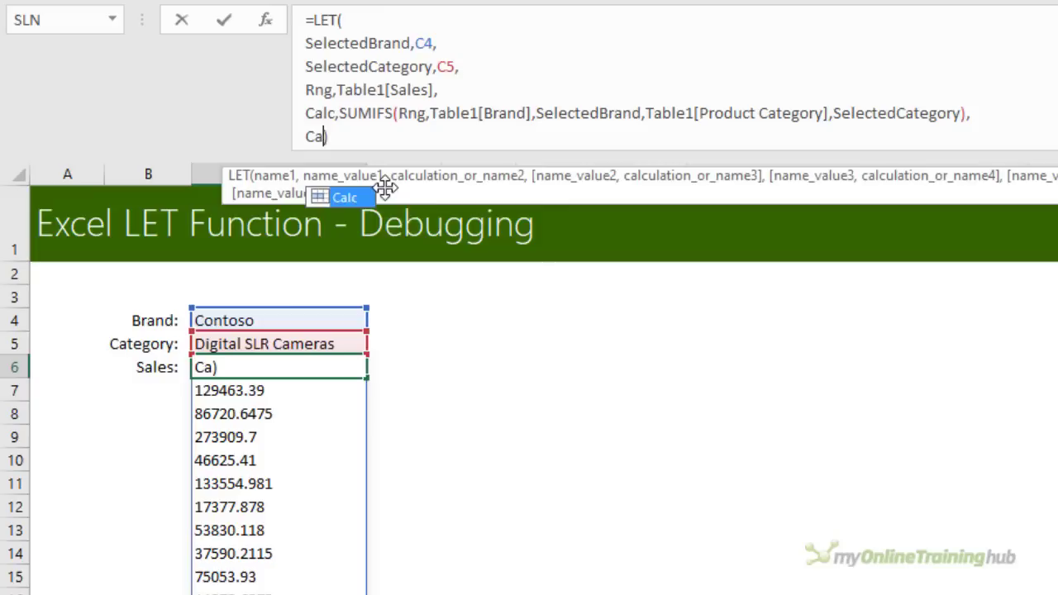
pyautogui.write('lc')
pyautogui.press('Return')
pyautogui.press('Up')
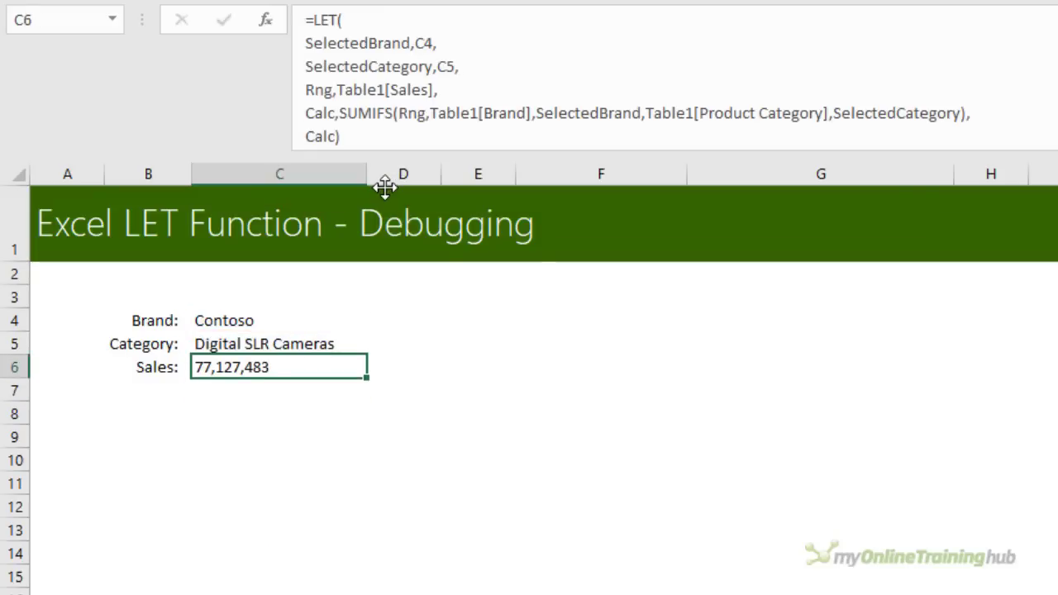